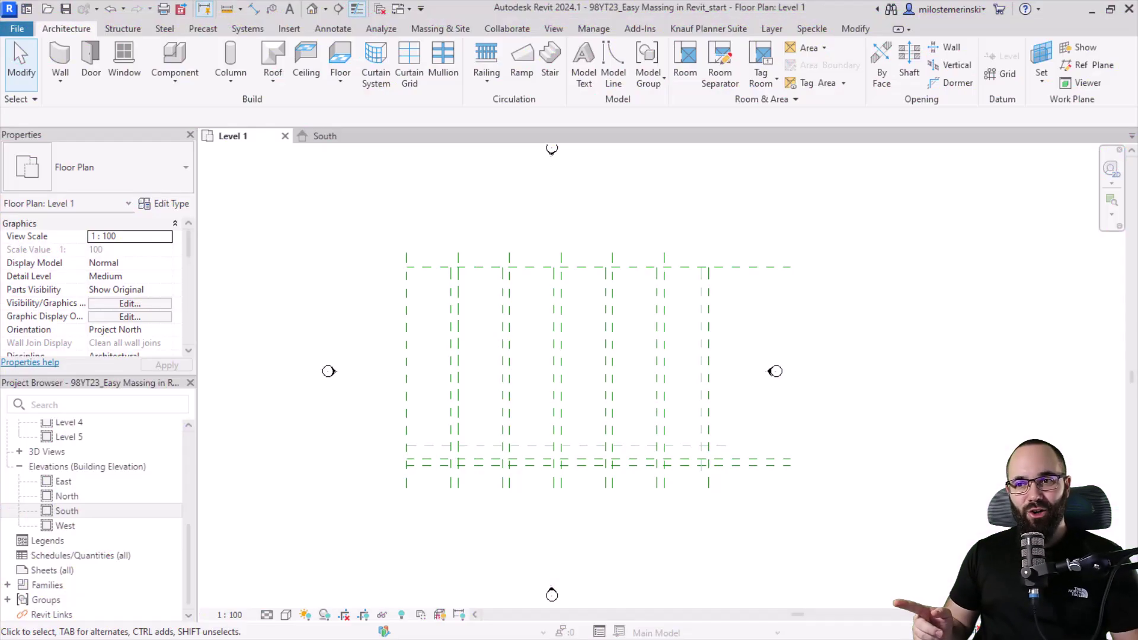
Turn on Show Mass Form and Floors and start an in-place mass named Mass 1.
click(265, 438)
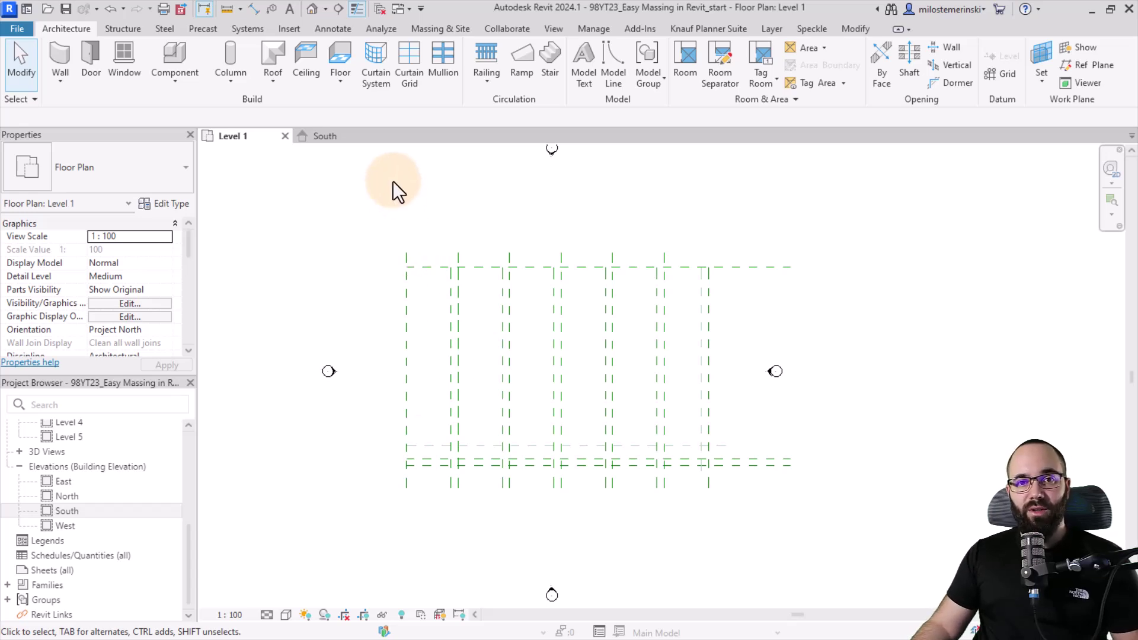
click(436, 29)
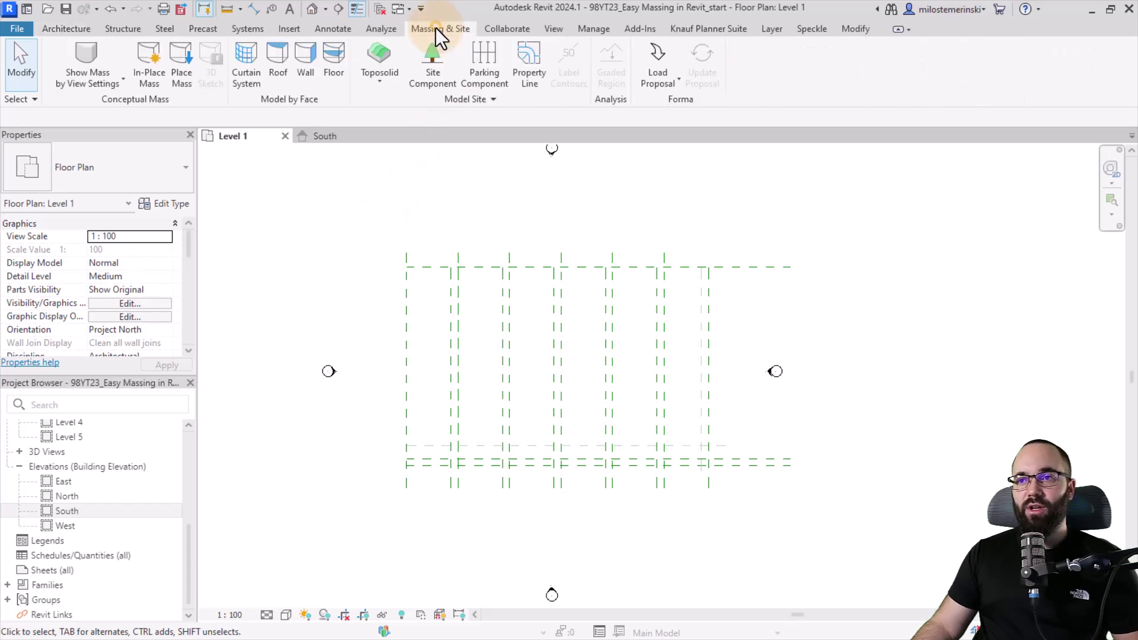
click(93, 52)
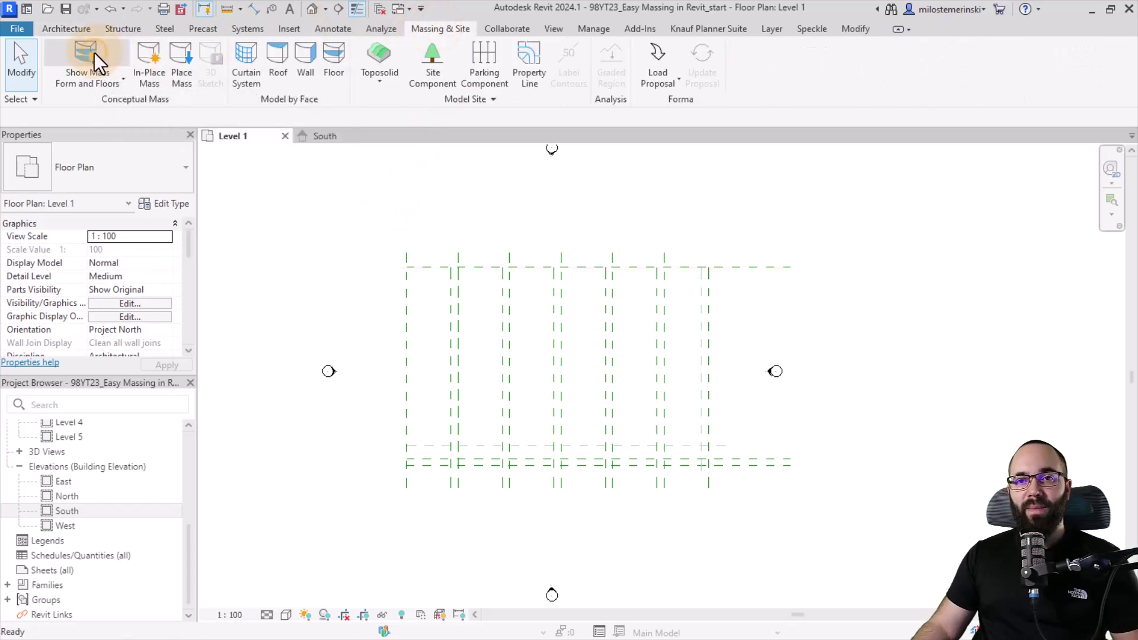
click(155, 83)
drag(442, 294, 462, 293)
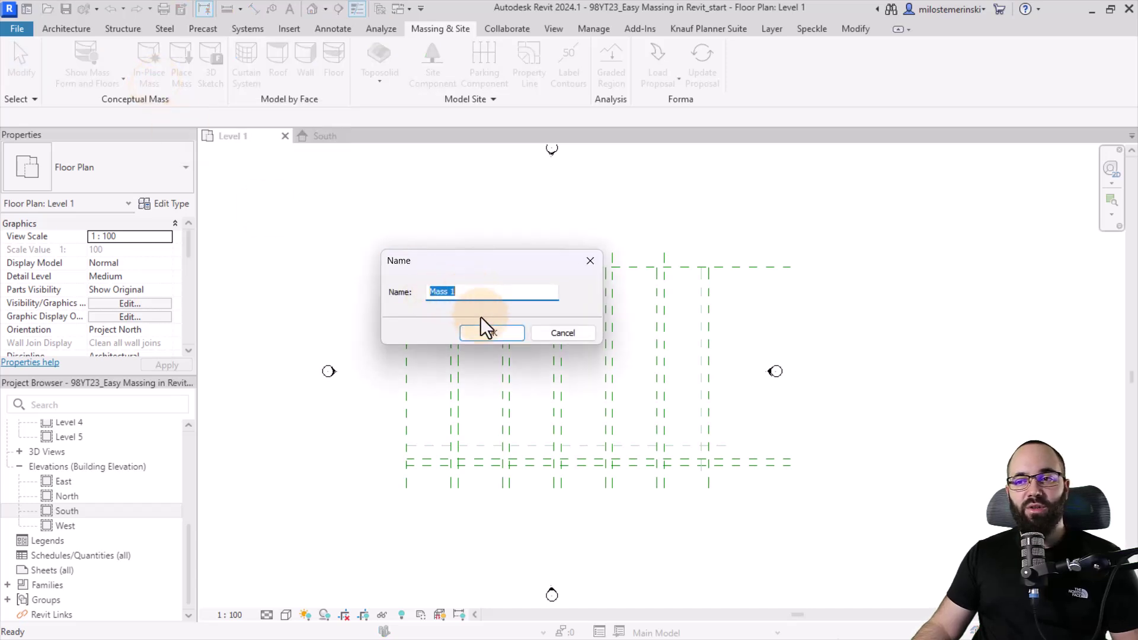
click(492, 332)
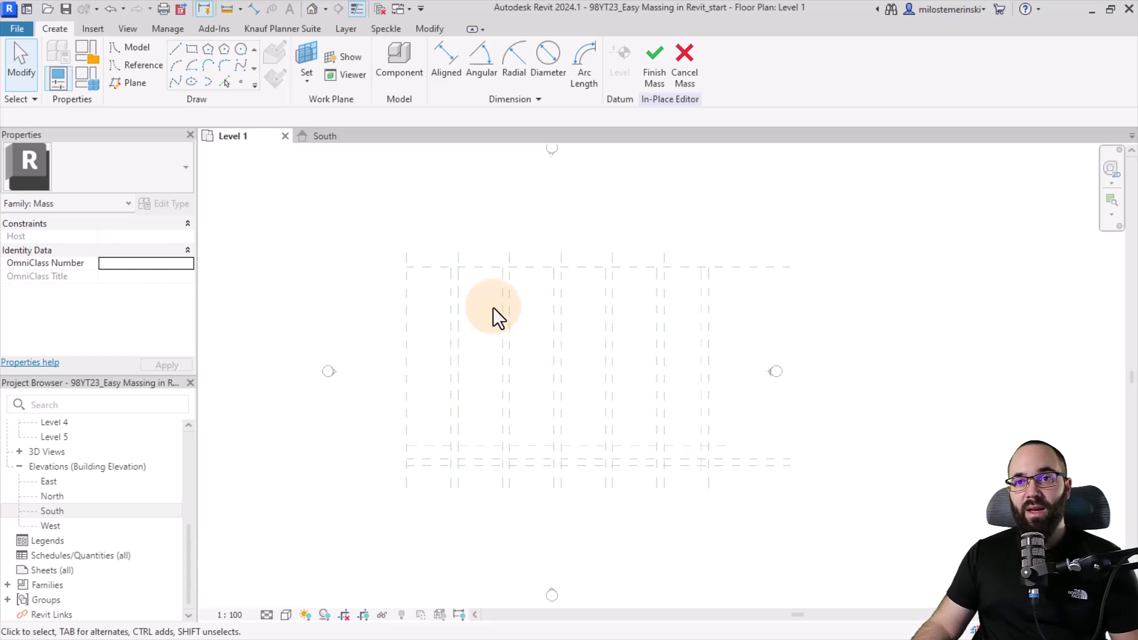
Sketch a rectangle on the Level 1 work plane from the upper-left reference plane intersection to the second-to-last vertical and uppermost of the three lower horizontal planes.
click(194, 54)
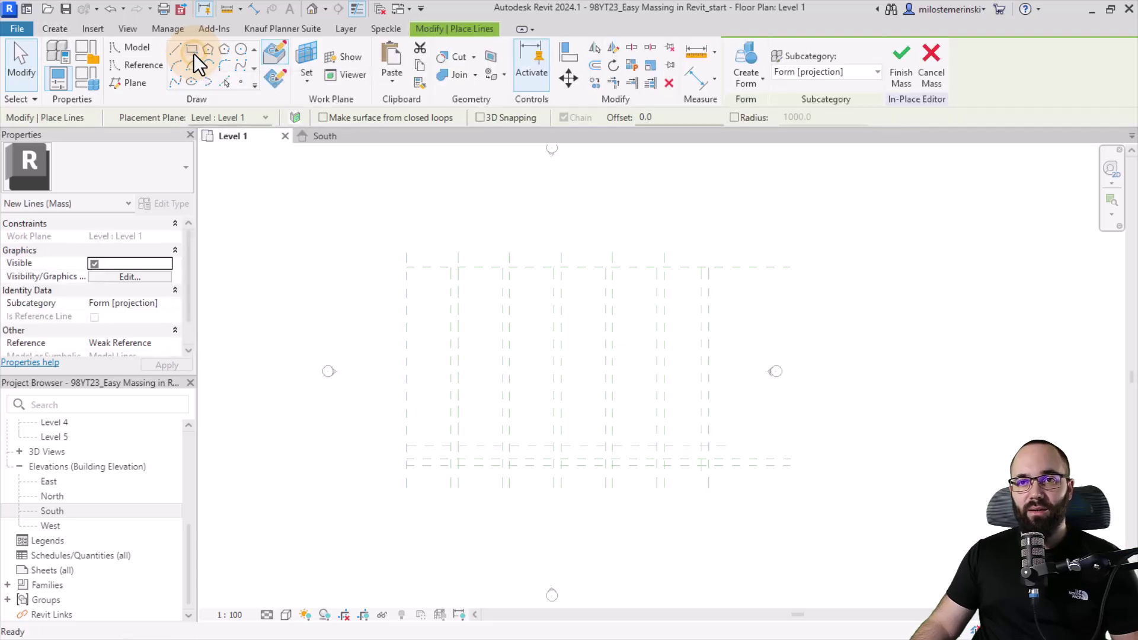
click(275, 83)
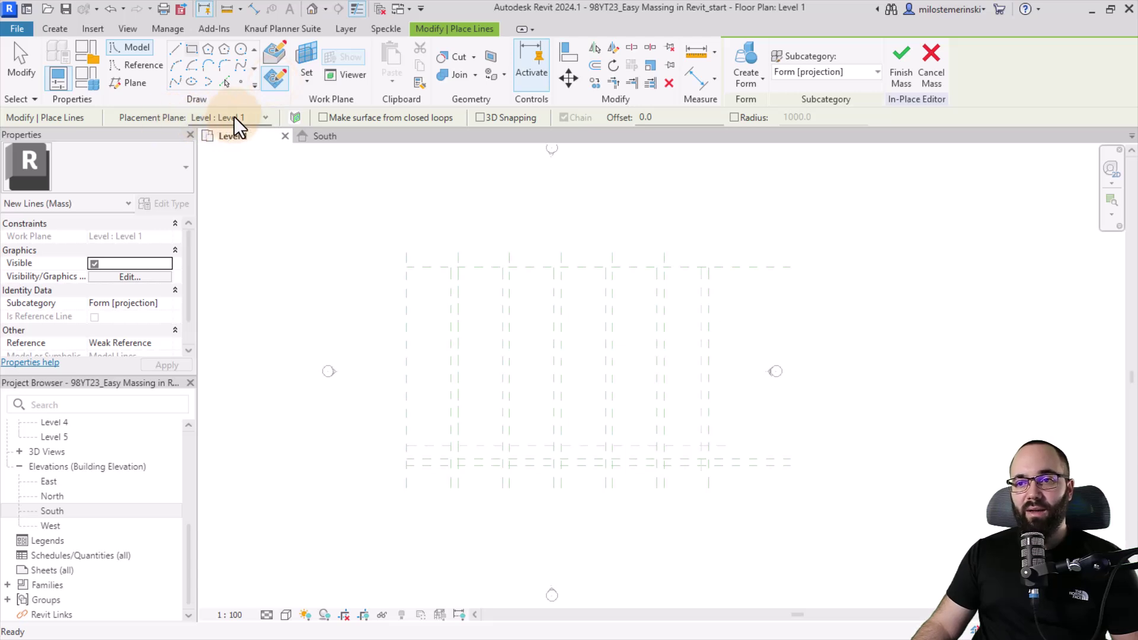
click(407, 267)
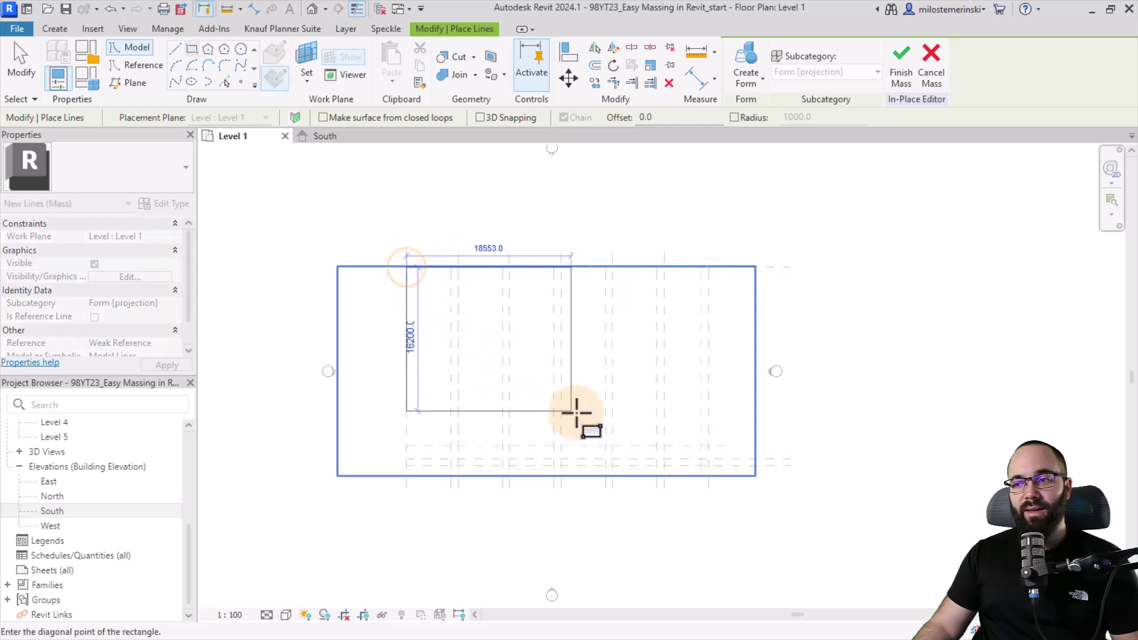
scroll(737, 472, up, 3)
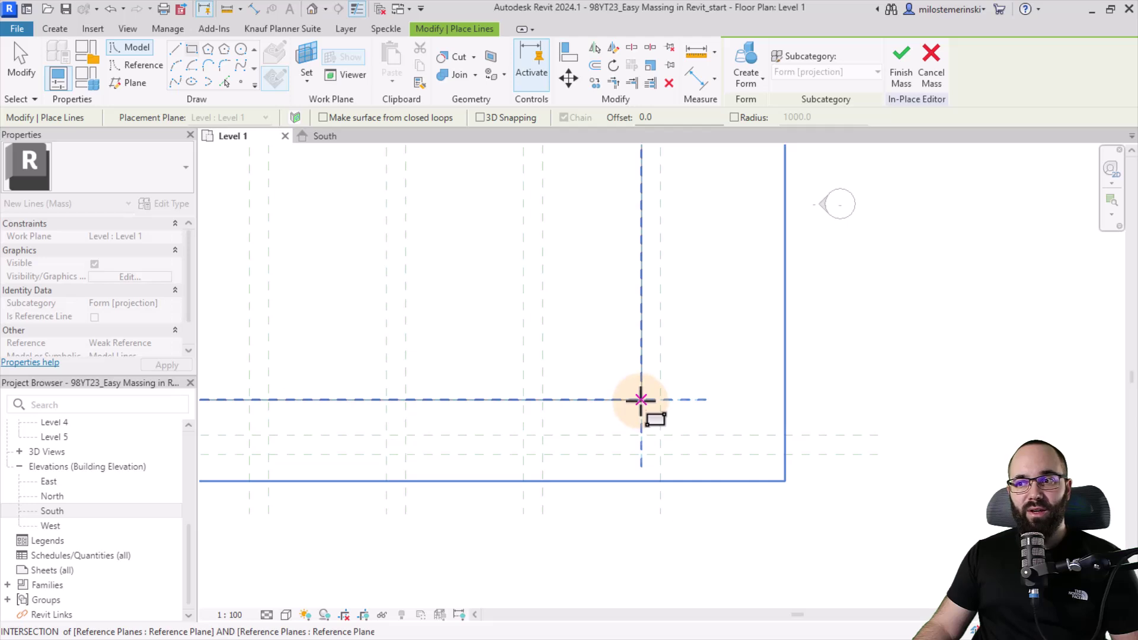
click(640, 400)
scroll(664, 430, down, 4)
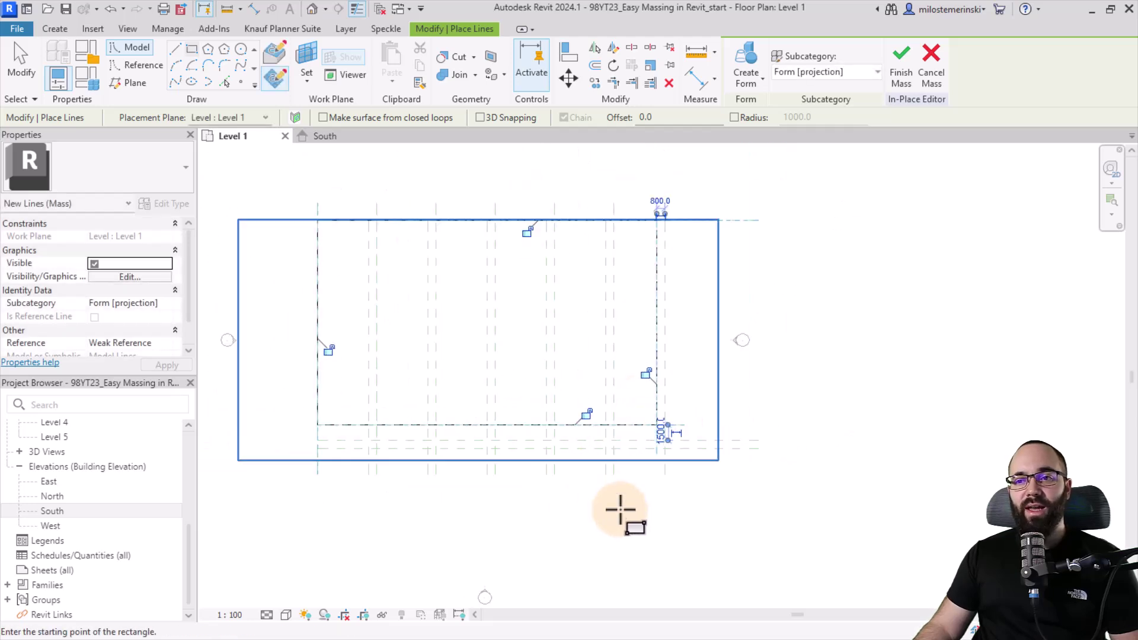
key(Escape)
key(Escape)
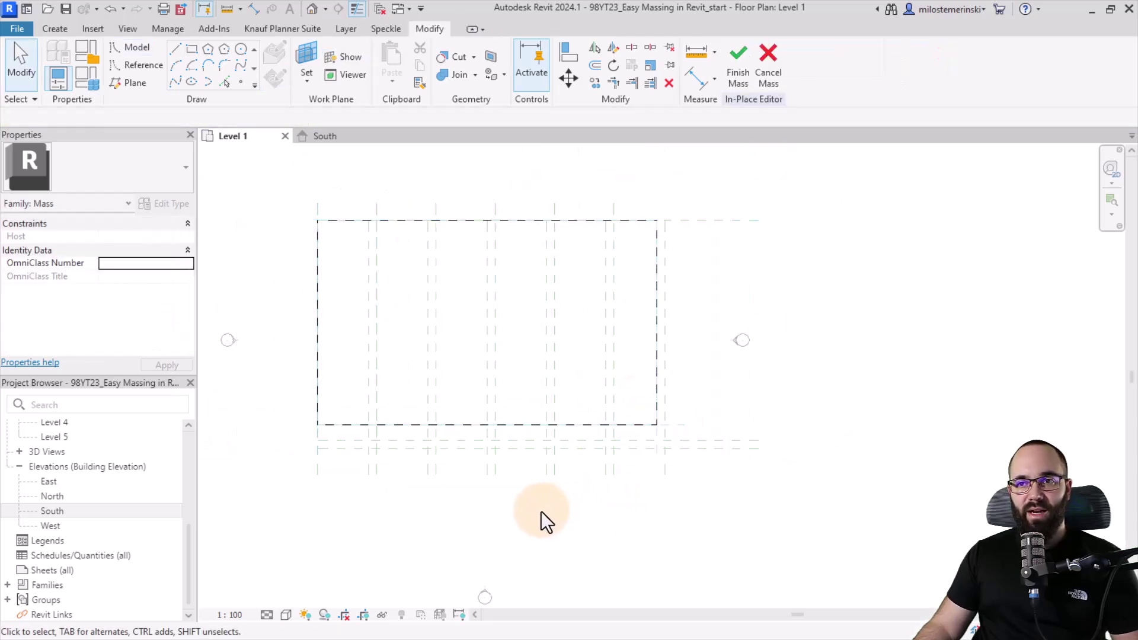
Create a solid form from the whole rectangle chain in the 3D view.
click(311, 8)
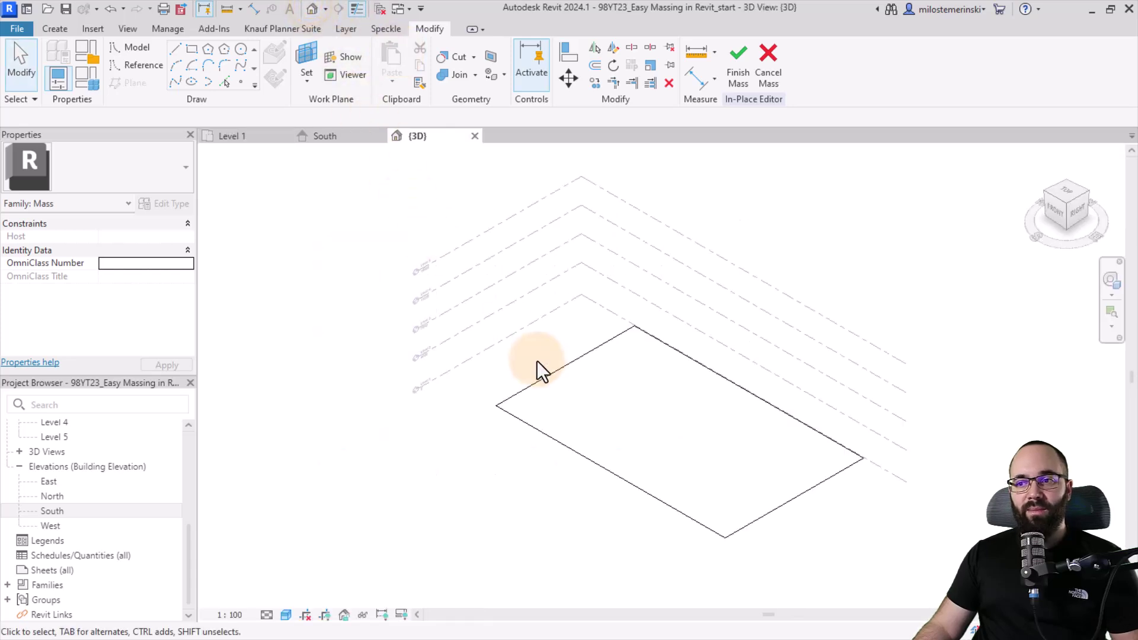
key(Tab)
click(558, 368)
middle_drag(634, 397, 485, 389)
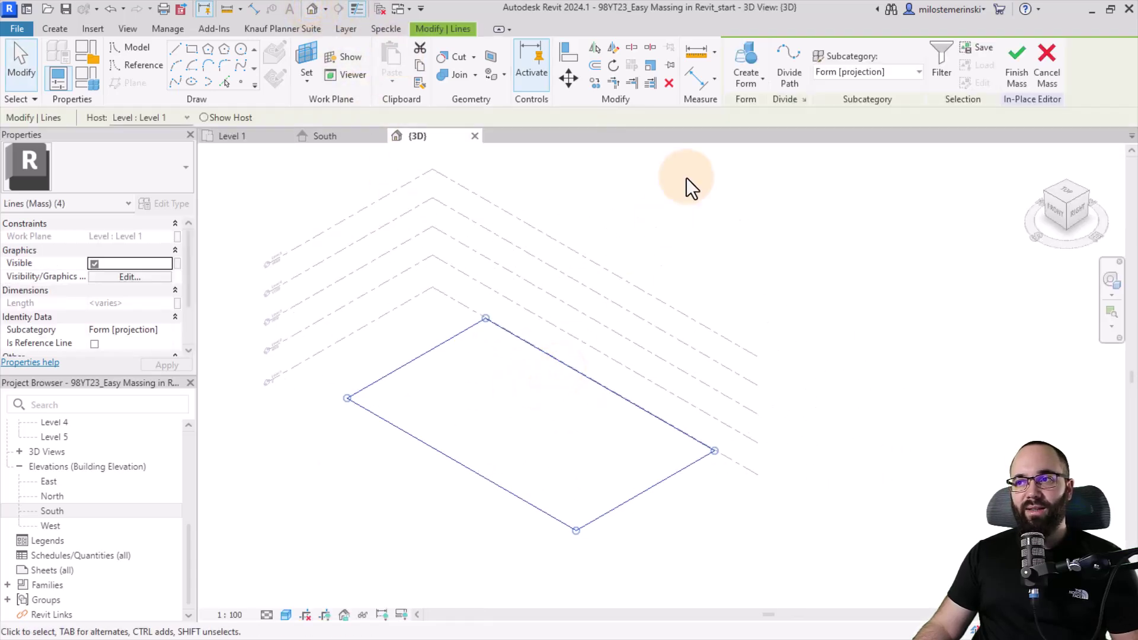
click(741, 63)
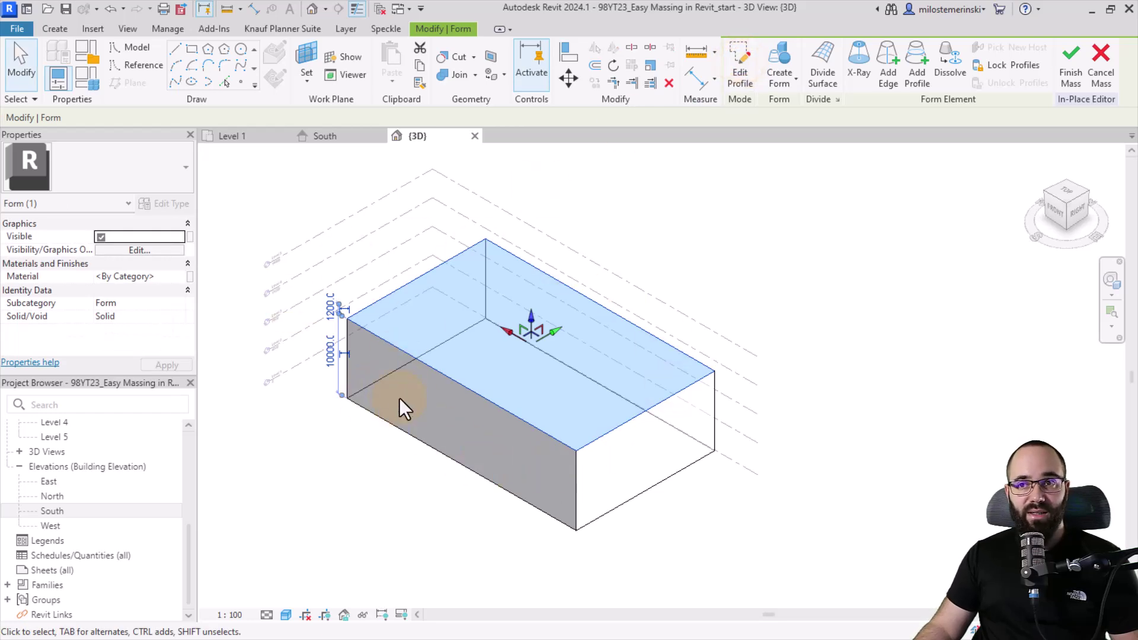
Raise the form's top face in the South elevation and set its distance below Level 5 to 500.
click(325, 140)
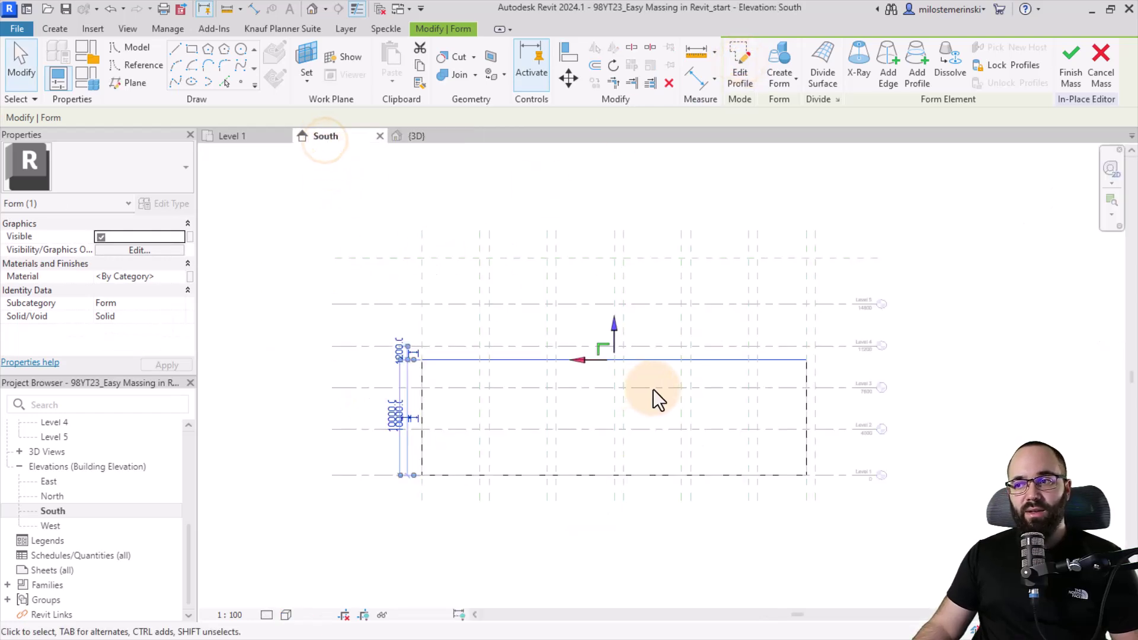
drag(610, 329, 597, 250)
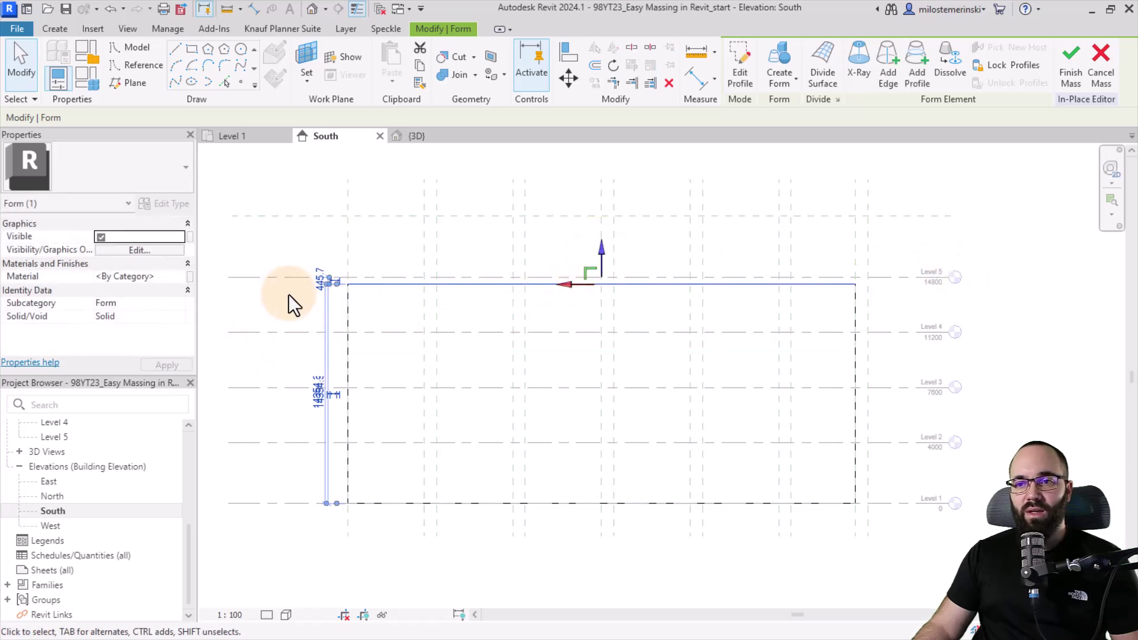
click(314, 275)
text(500)
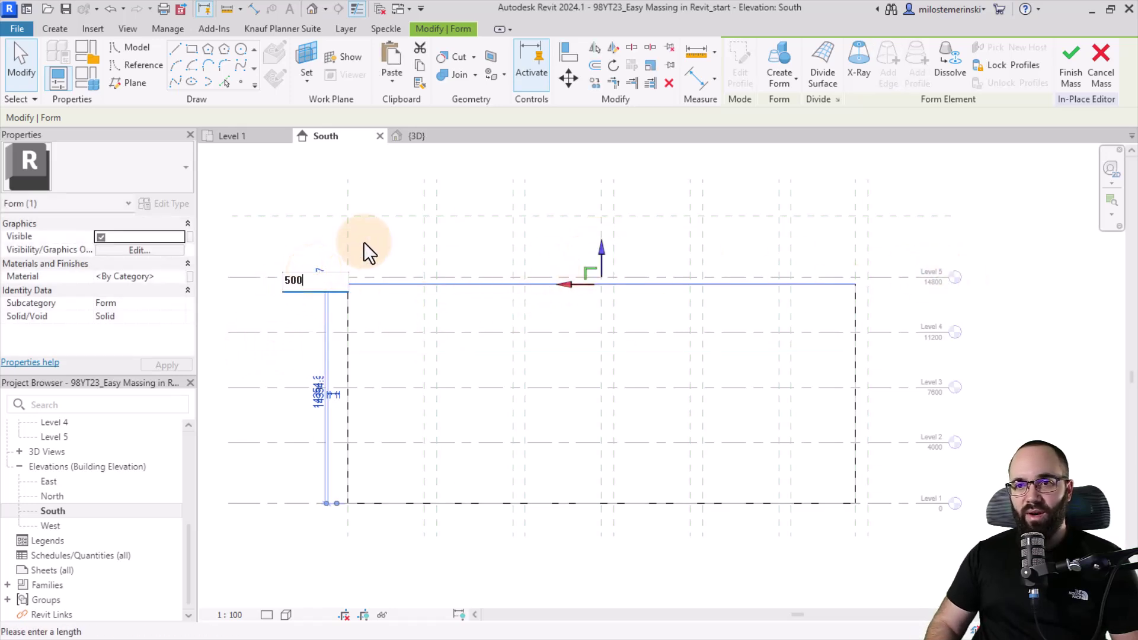
key(Return)
click(489, 243)
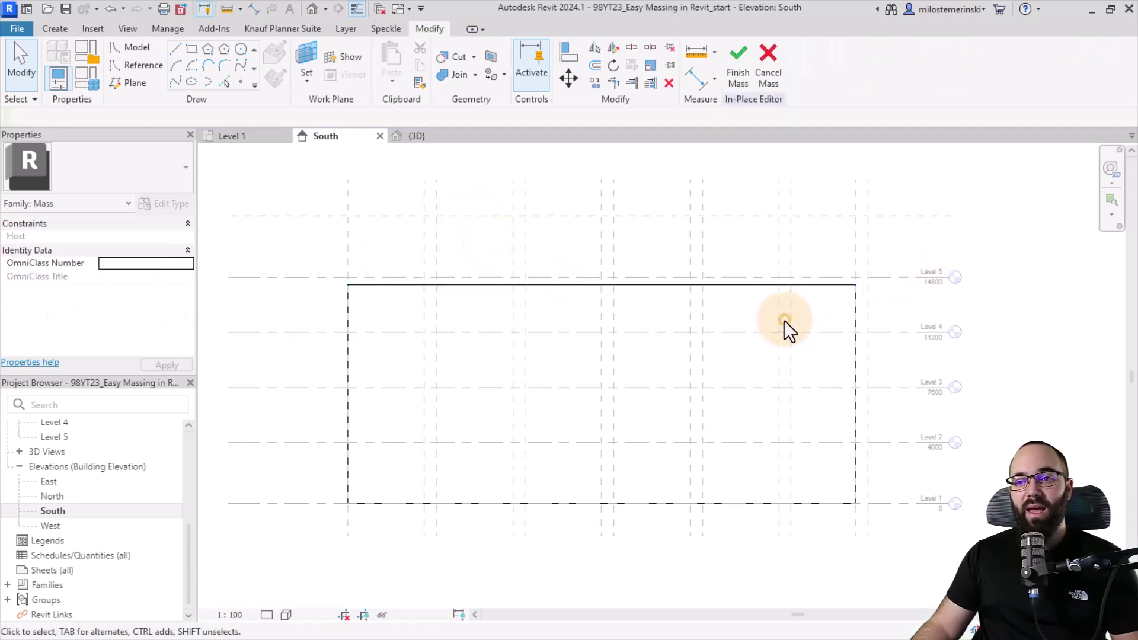
Sketch a narrow rectangle on Level 1 from the large form's upper-left corner to the second vertical and middle lower horizontal reference planes.
click(432, 137)
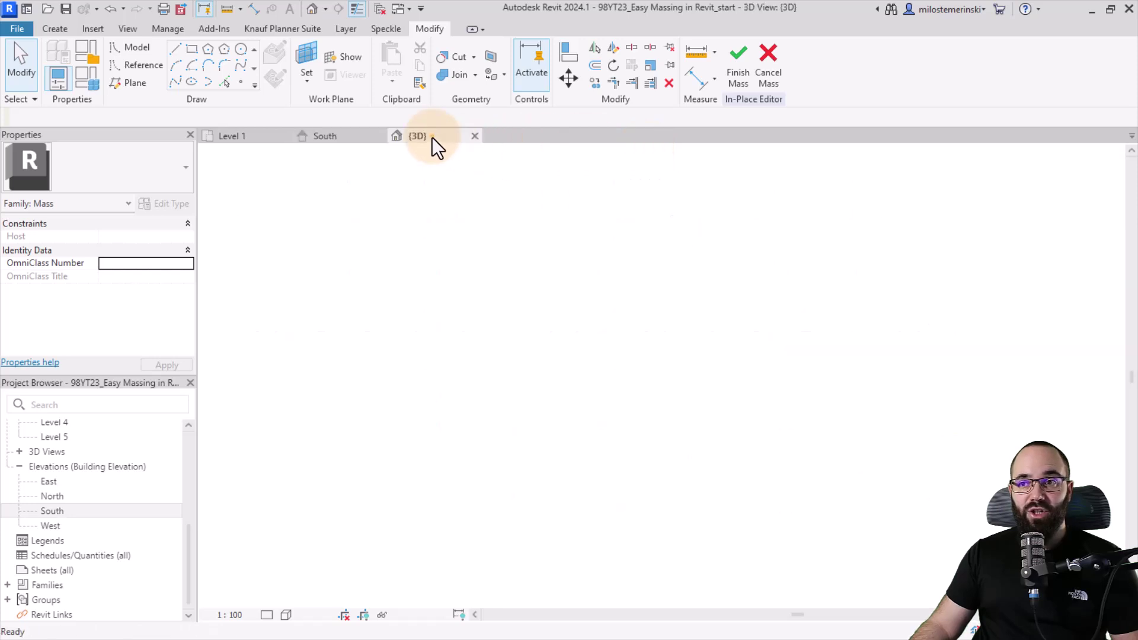
shift+middle_drag(563, 417, 479, 522)
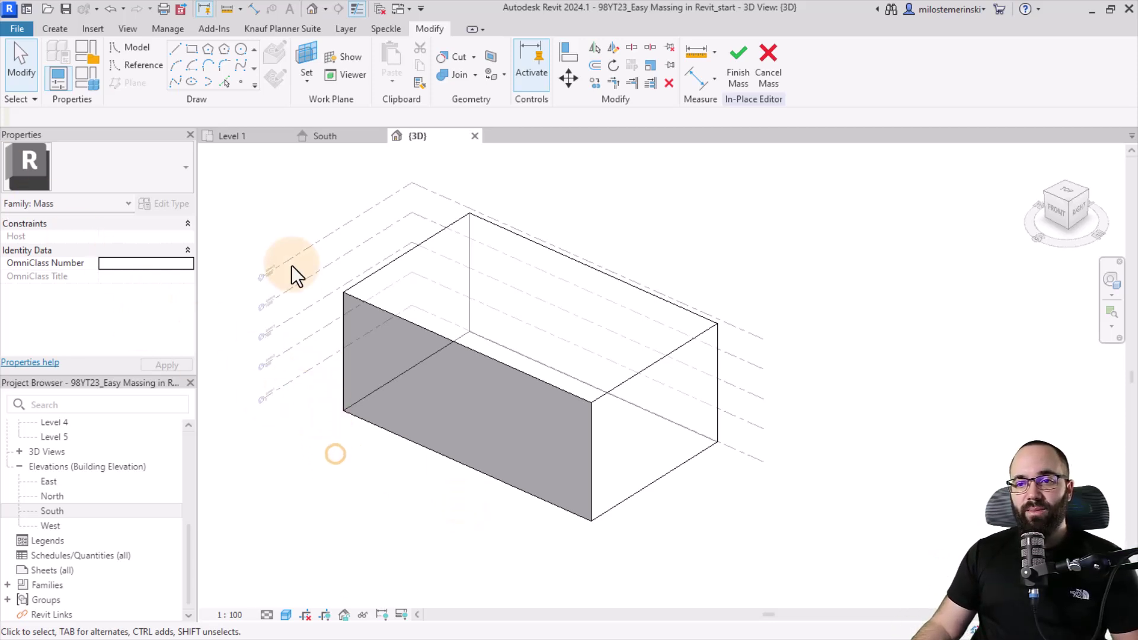
click(256, 136)
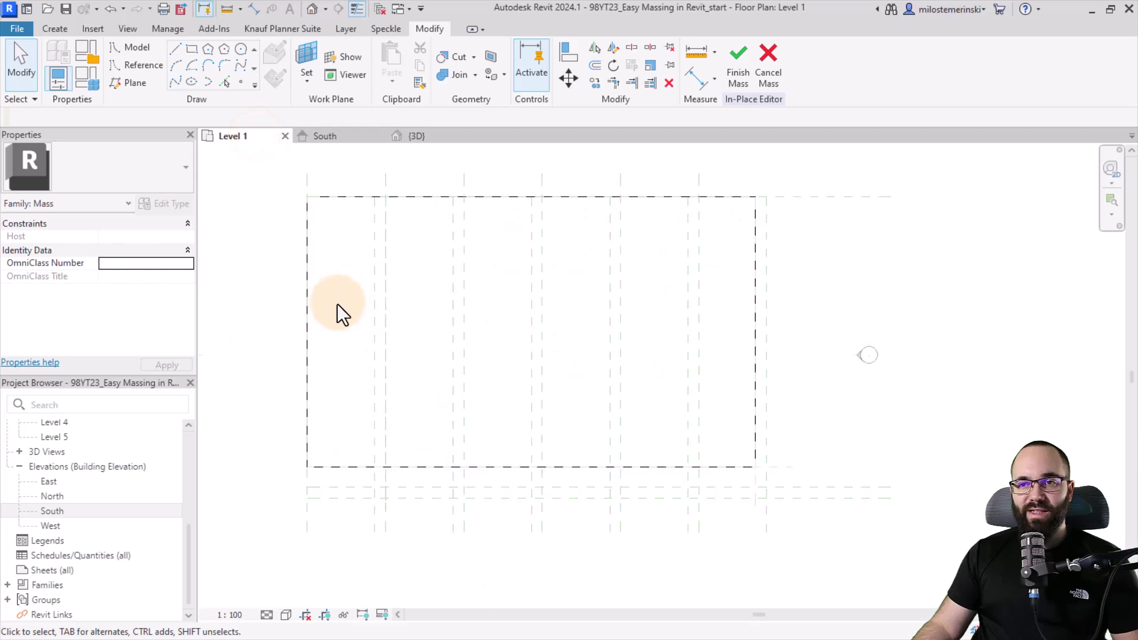
middle_drag(342, 314, 354, 329)
scroll(354, 332, up, 1)
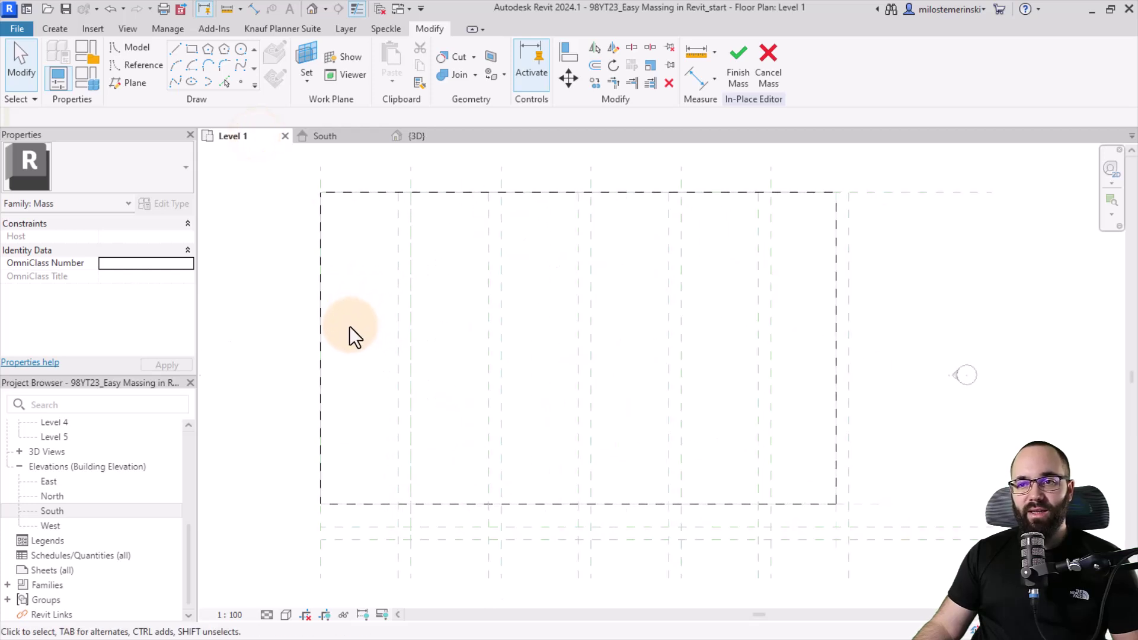
click(190, 50)
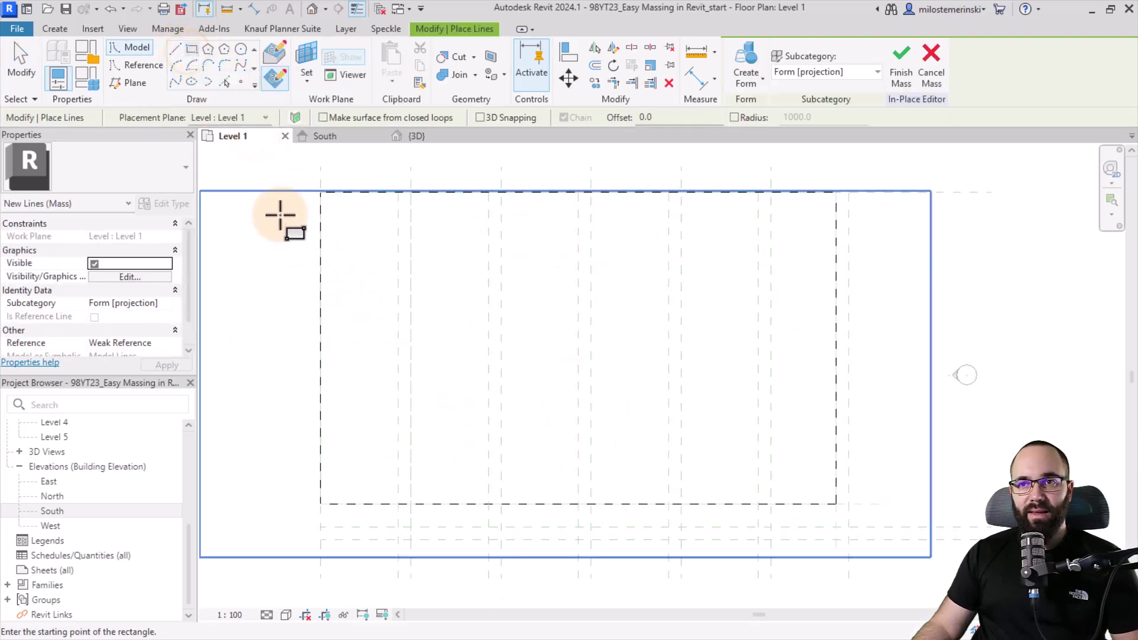
click(276, 80)
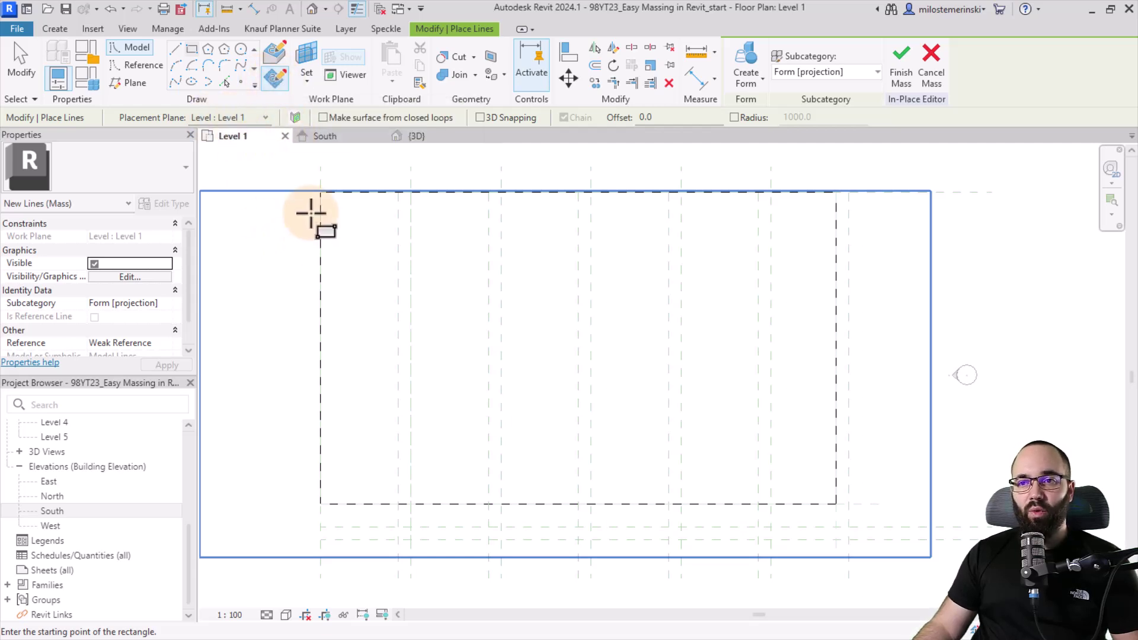
click(321, 191)
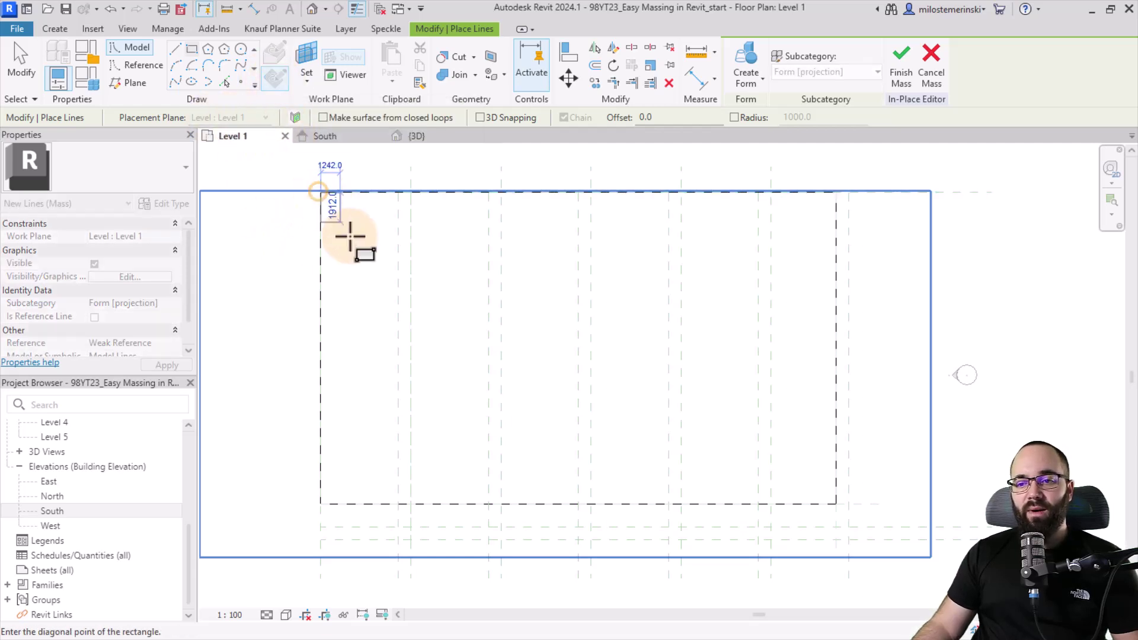
click(398, 526)
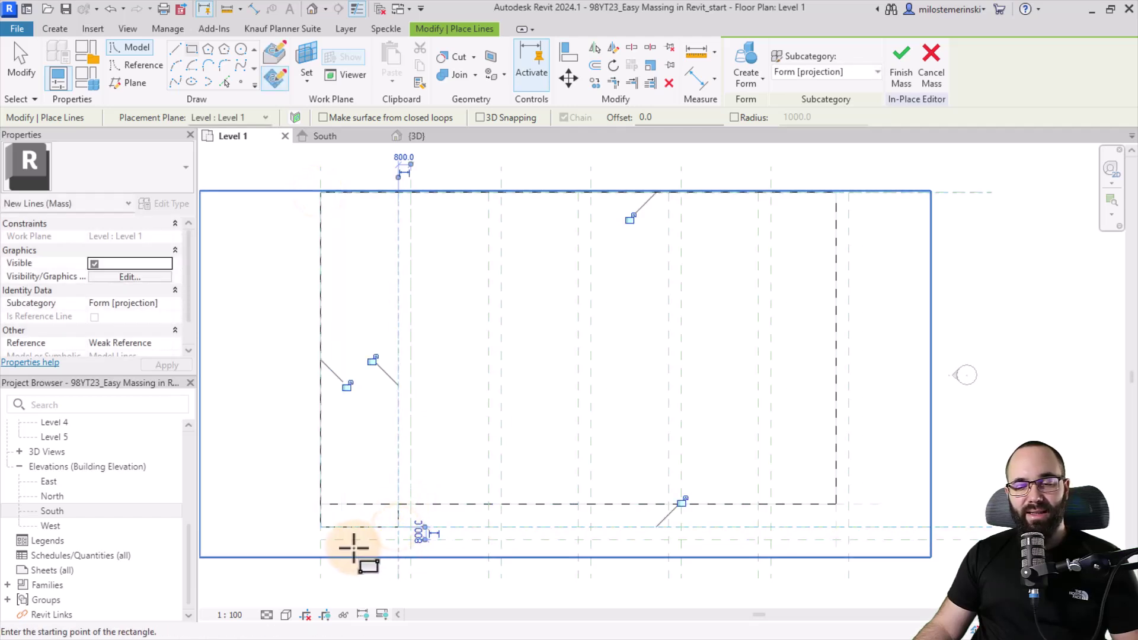
key(Escape)
key(Escape)
Create a solid form from the narrow rectangle and lower its top face to Level 2 in the South elevation.
key(Tab)
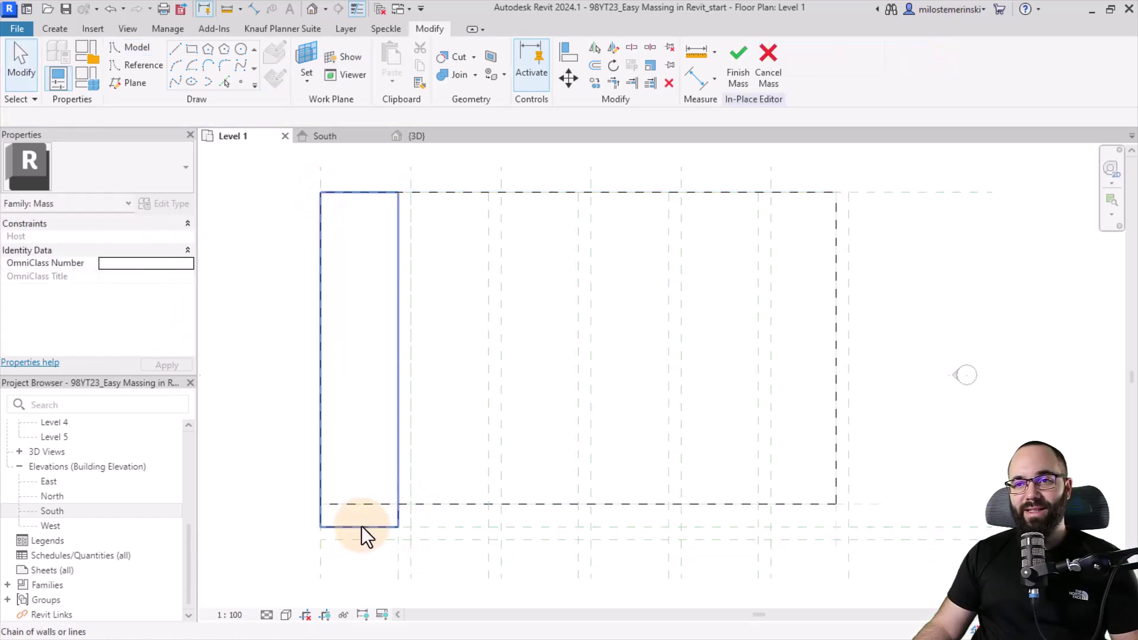
click(361, 525)
click(738, 55)
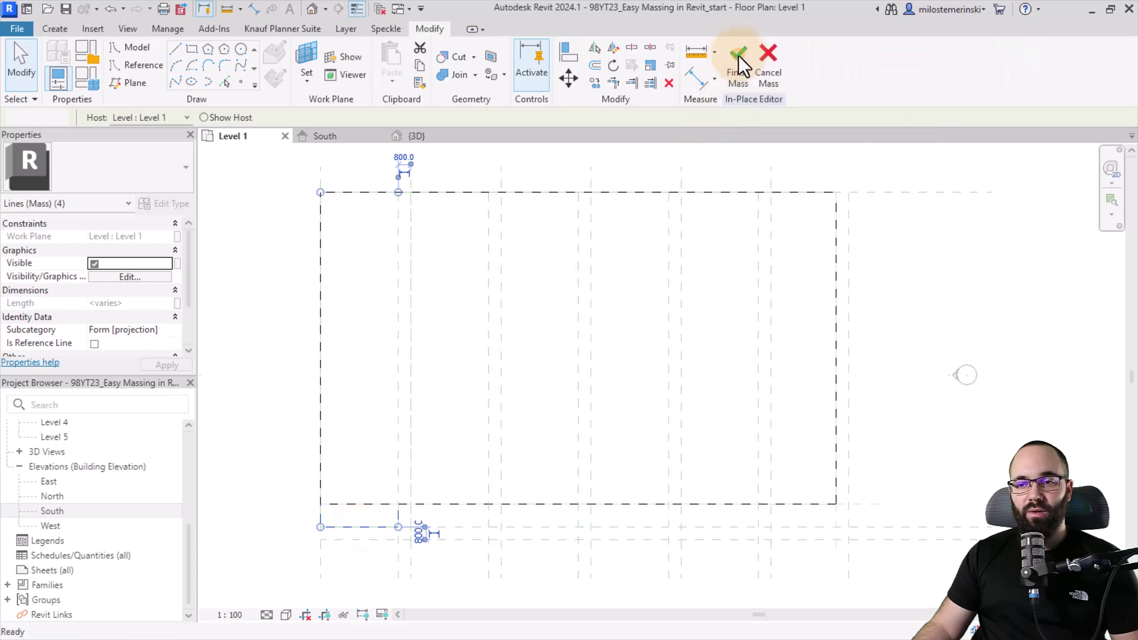
click(339, 140)
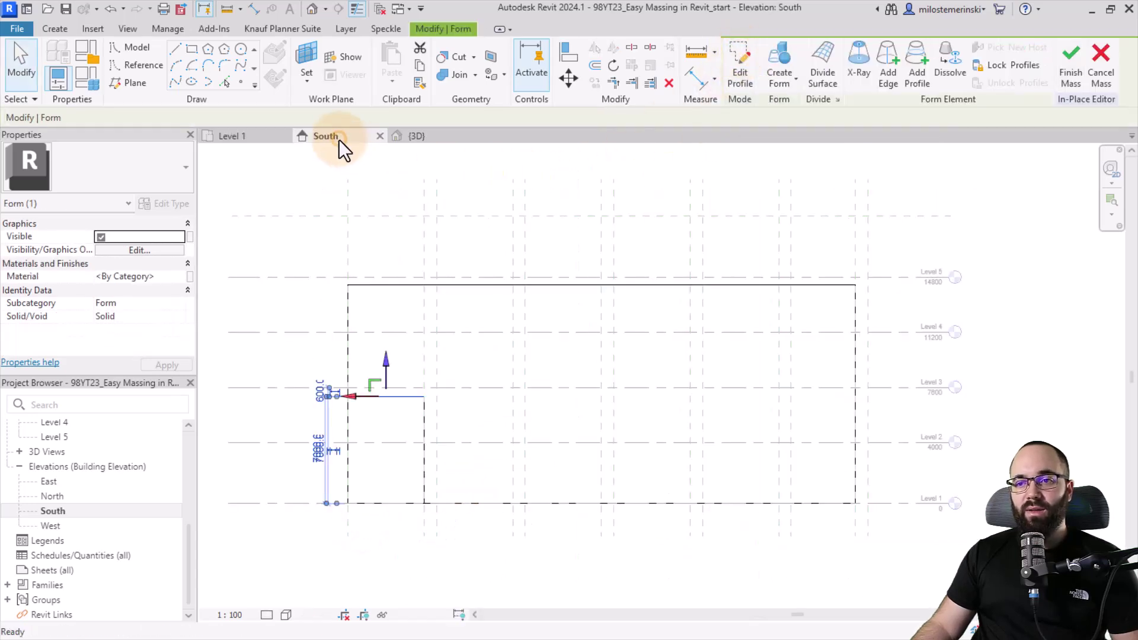
drag(386, 375, 384, 427)
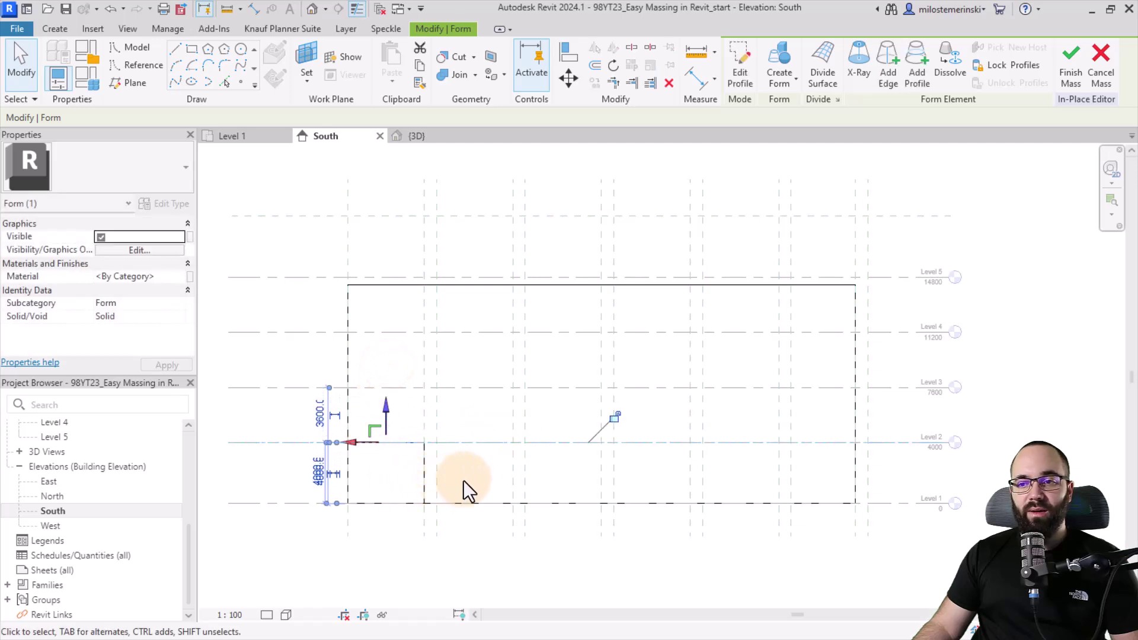
click(485, 481)
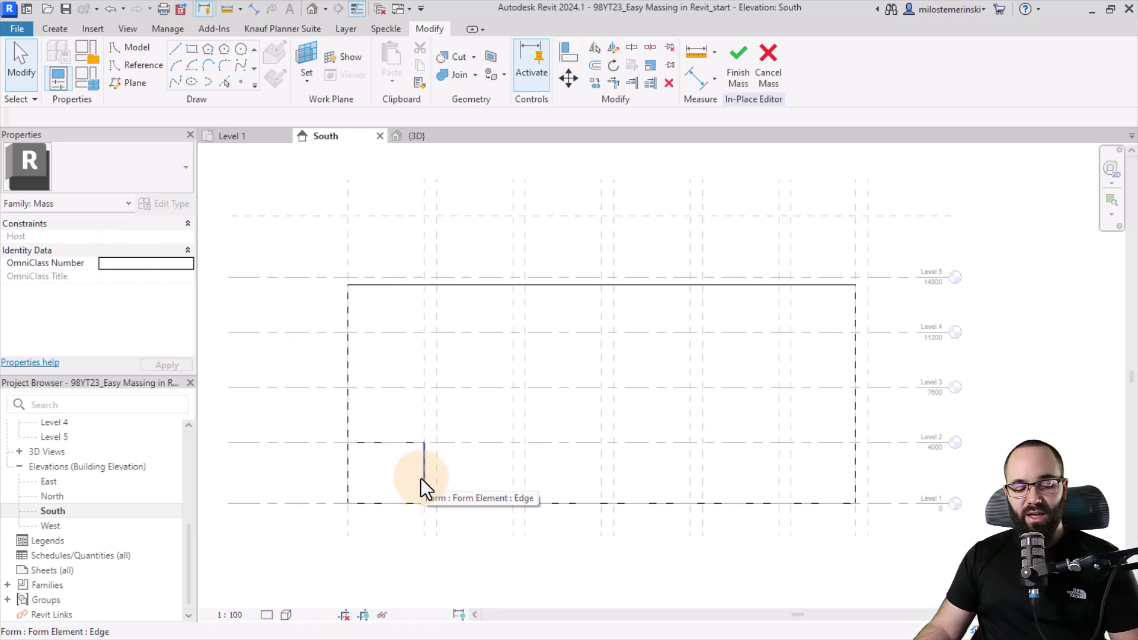
Copy the whole narrow form in the South elevation from its lower-left corner on Level 1 straight up to Level 2.
key(Tab)
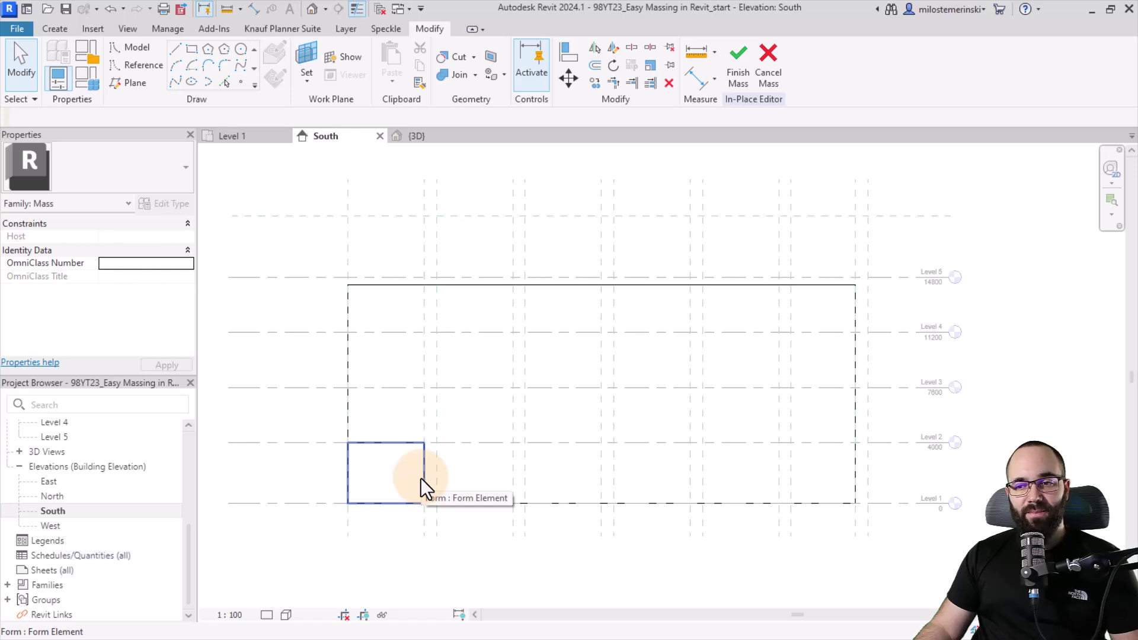
click(421, 478)
click(385, 443)
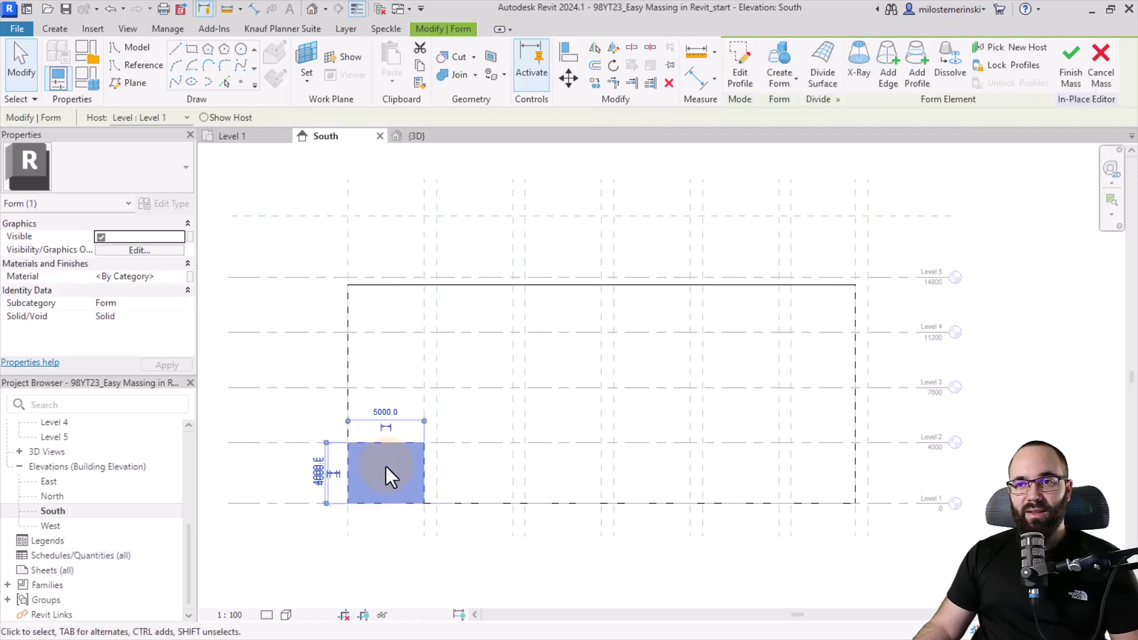
click(591, 87)
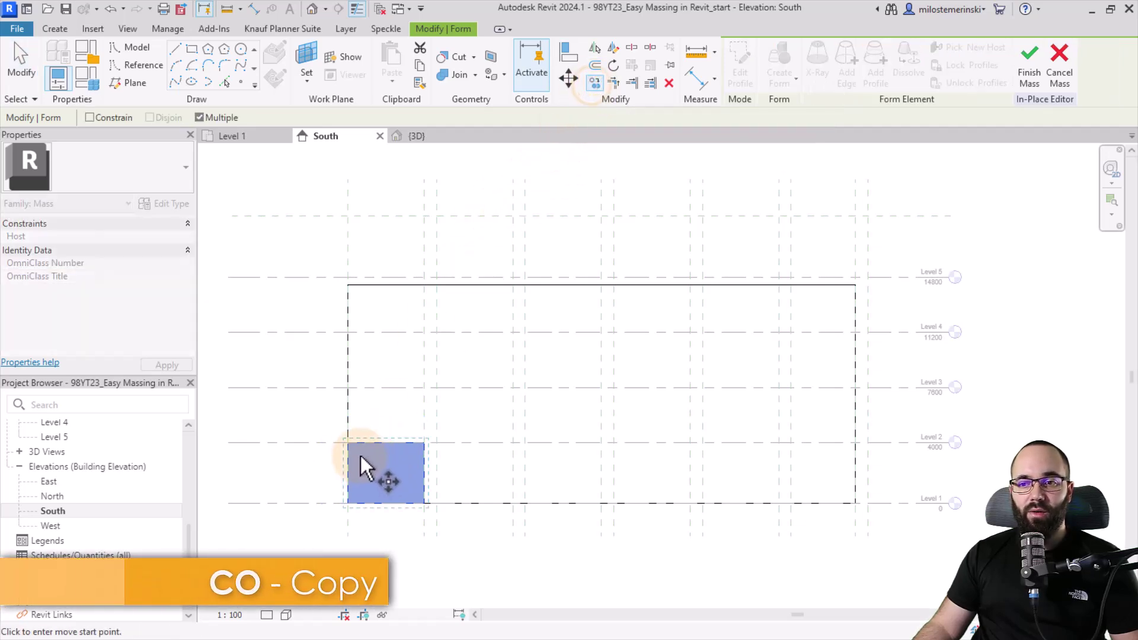
drag(348, 445, 346, 504)
click(348, 503)
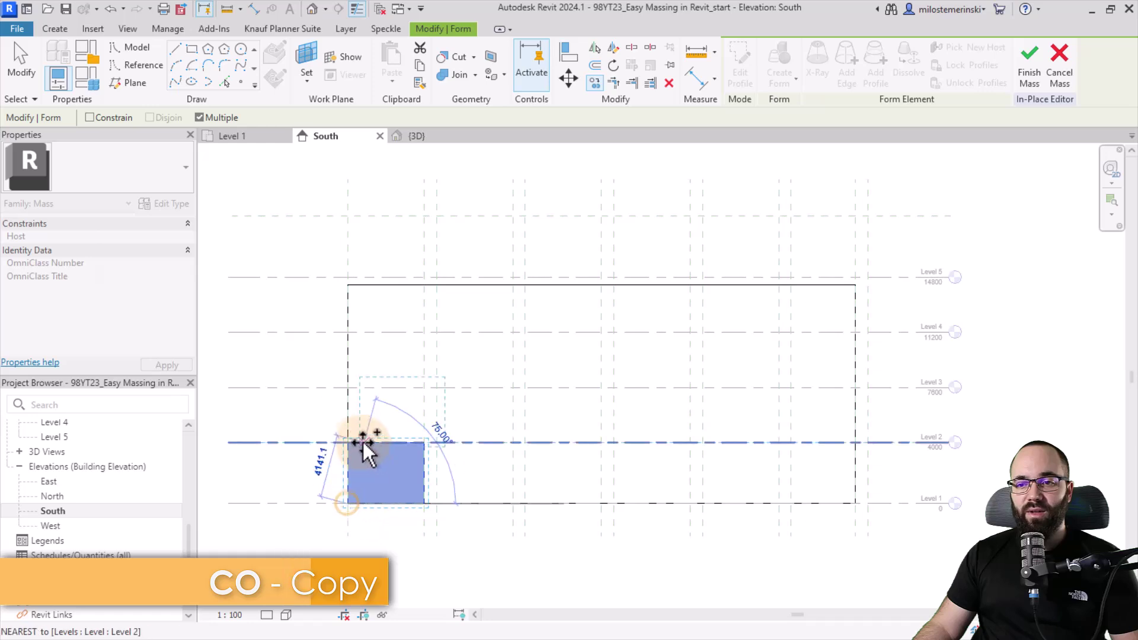
click(348, 442)
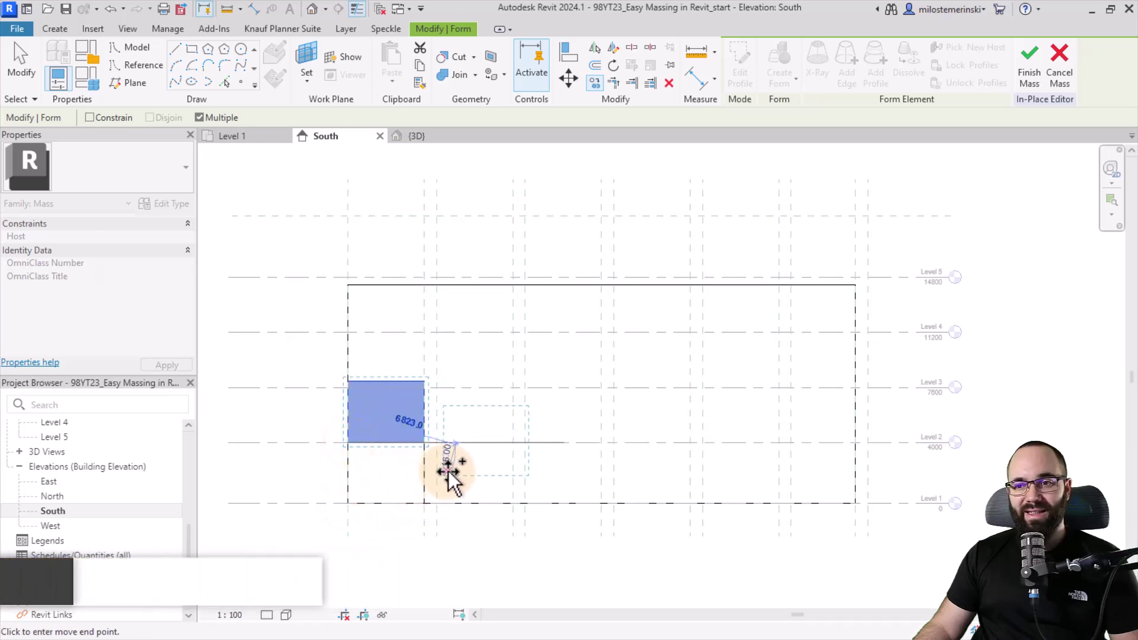
key(Escape)
key(Escape)
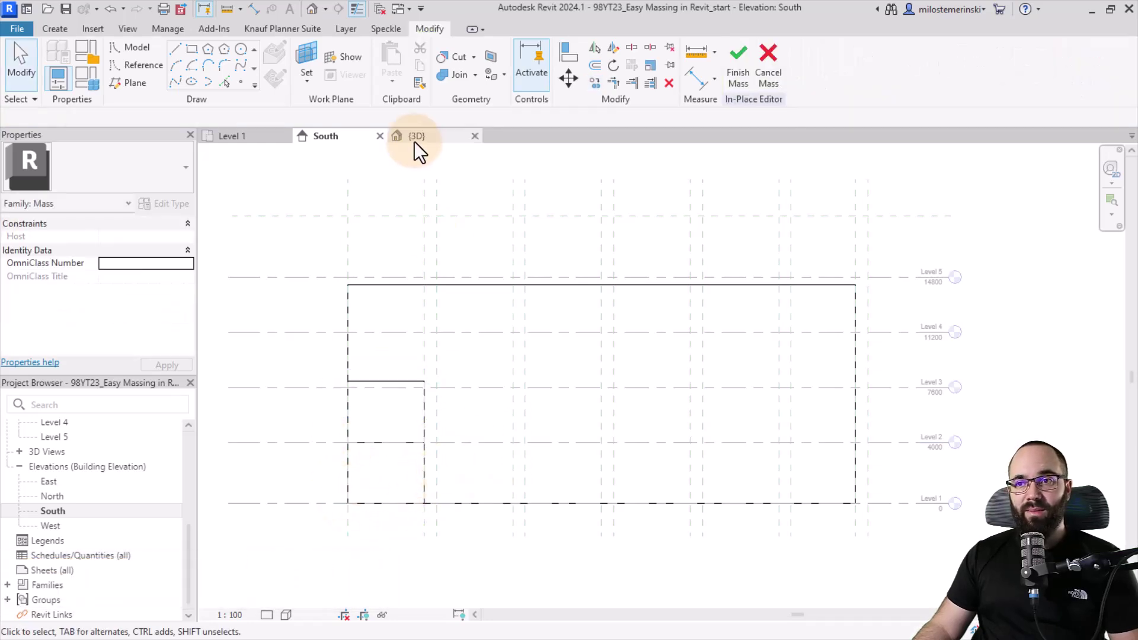
Select the copied form's top face in the 3D view and raise it to the reference plane above Level 5 in the South elevation.
click(414, 140)
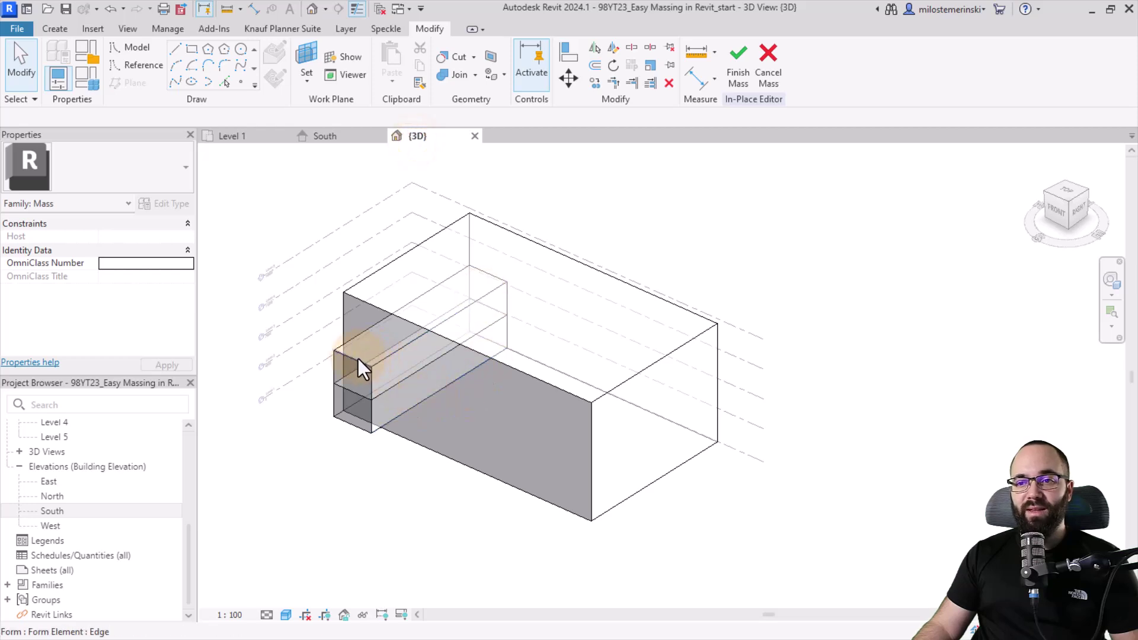
key(Tab)
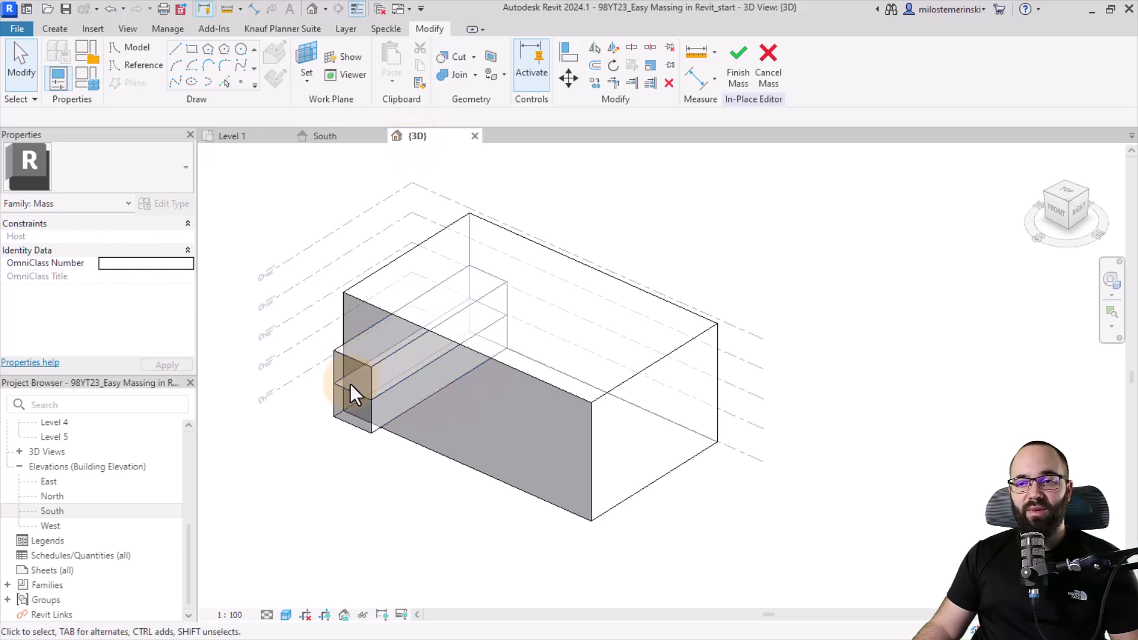
key(Tab)
key(Tab)
key(Tab)
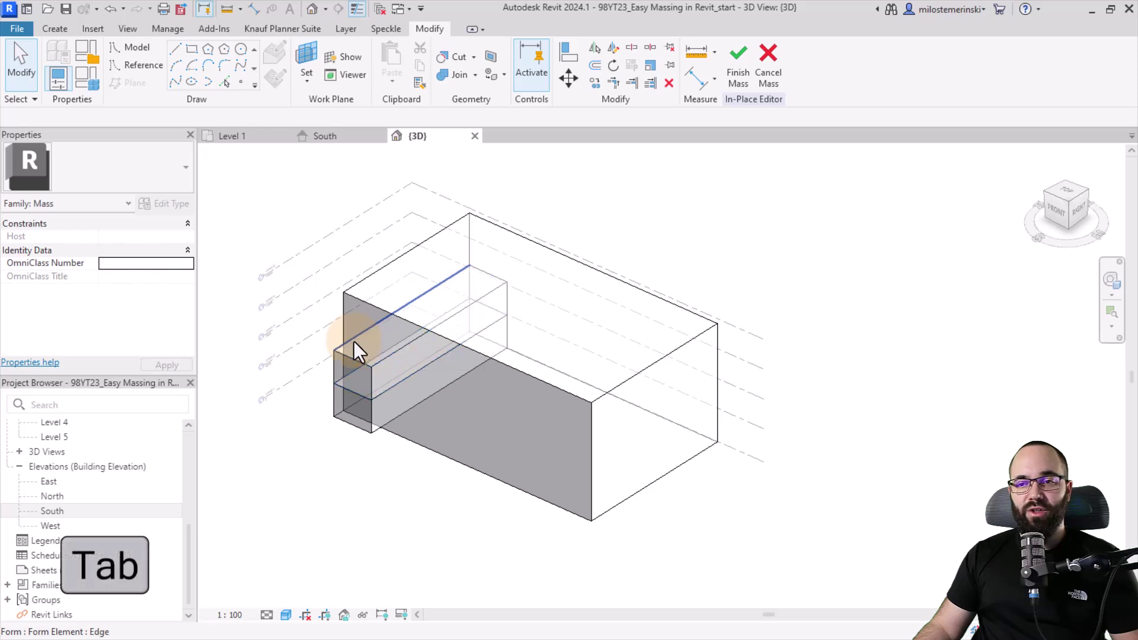
click(355, 344)
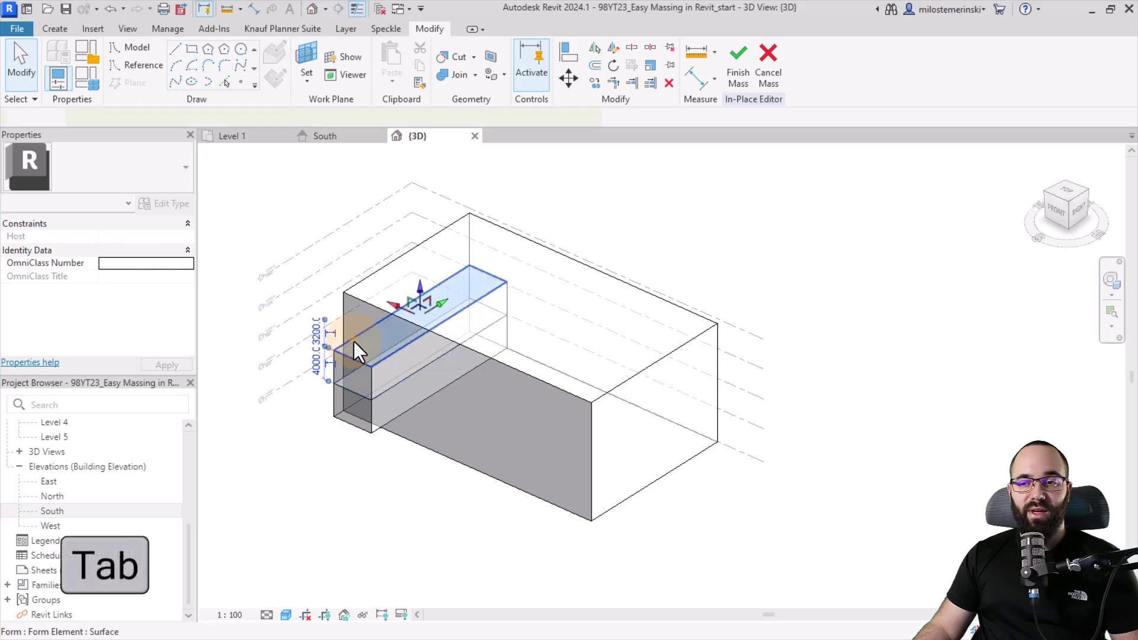
drag(422, 286, 386, 184)
click(344, 138)
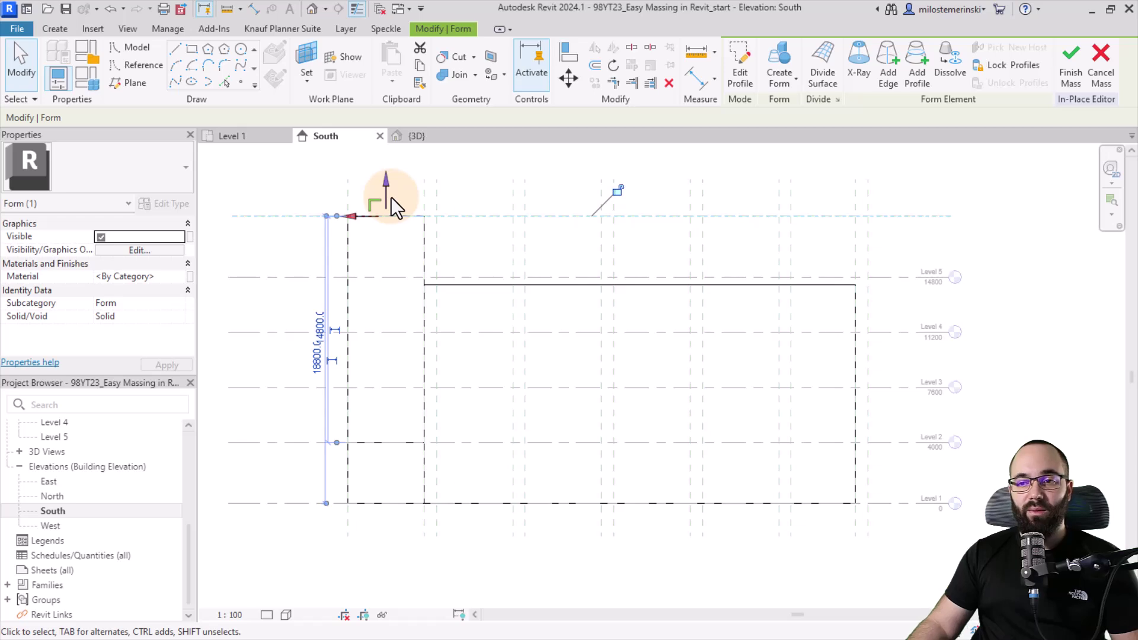
key(Escape)
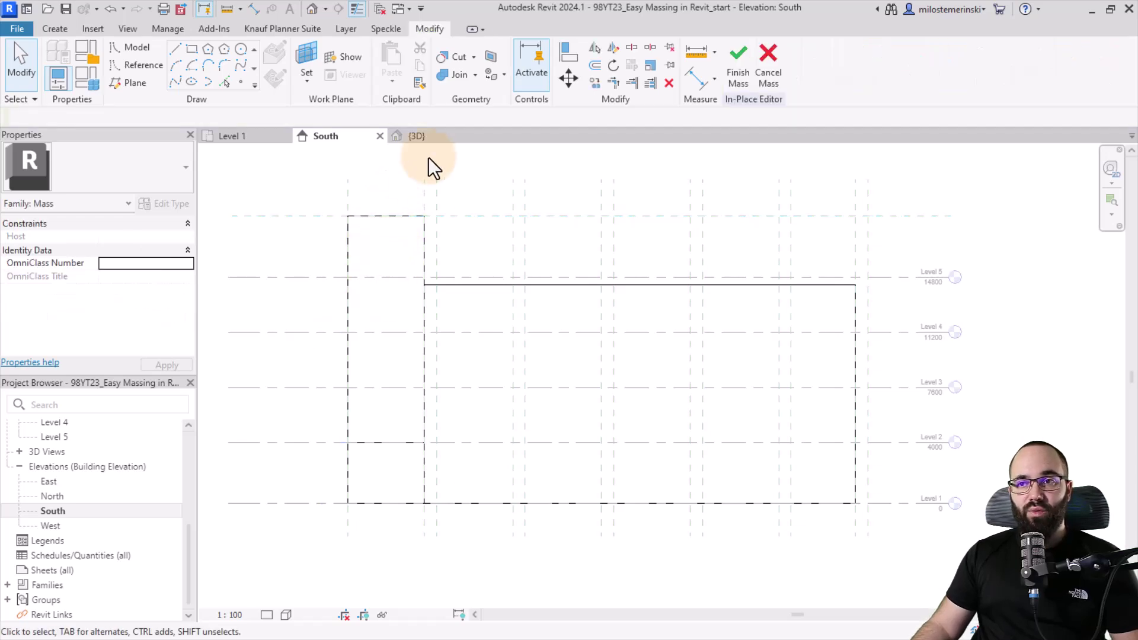
Select the upper narrow form's lower front-left vertex in 3D and move it forward to the outermost horizontal reference plane in the Level 2 plan.
click(418, 136)
mouse_move(472, 427)
shift+middle_down()
mouse_move(460, 407)
mouse_move(491, 413)
shift+middle_up()
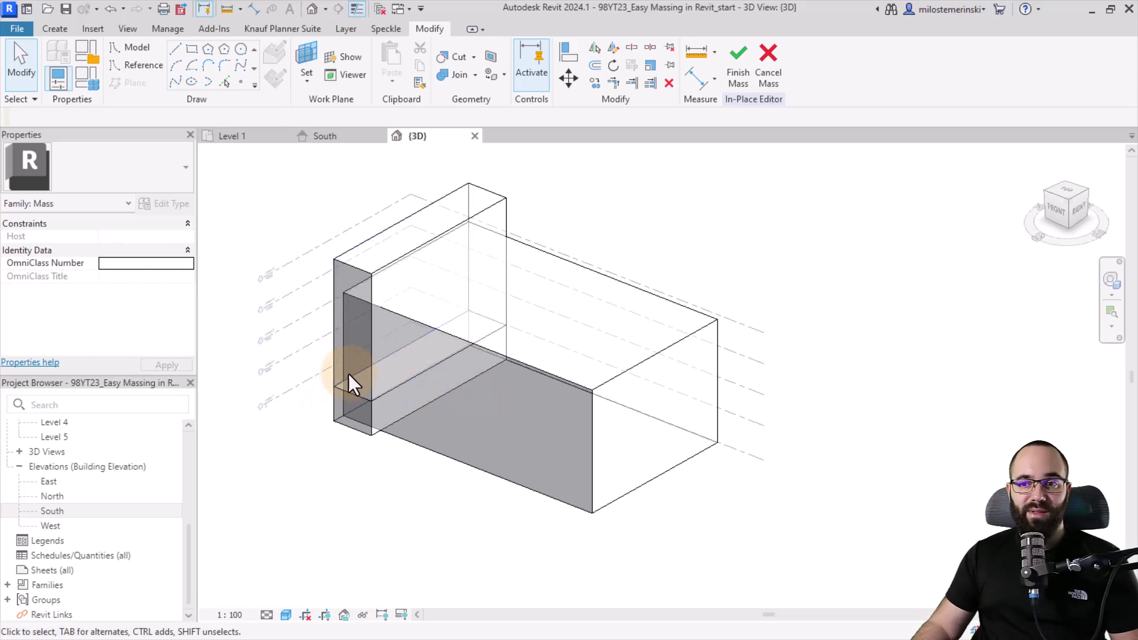
scroll(336, 387, up, 4)
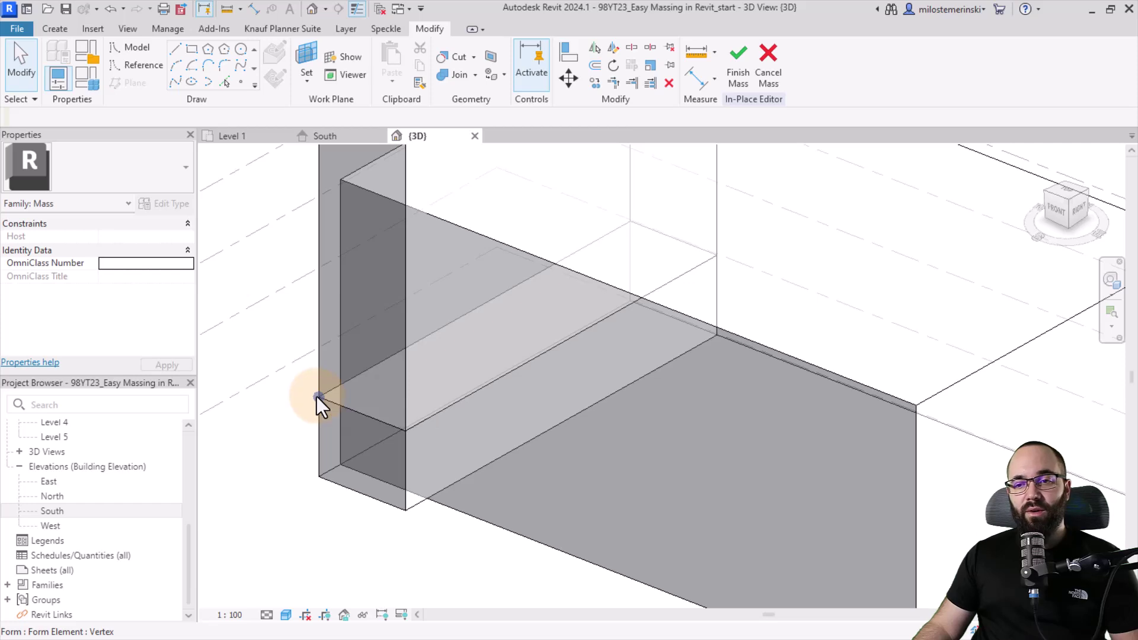
click(317, 396)
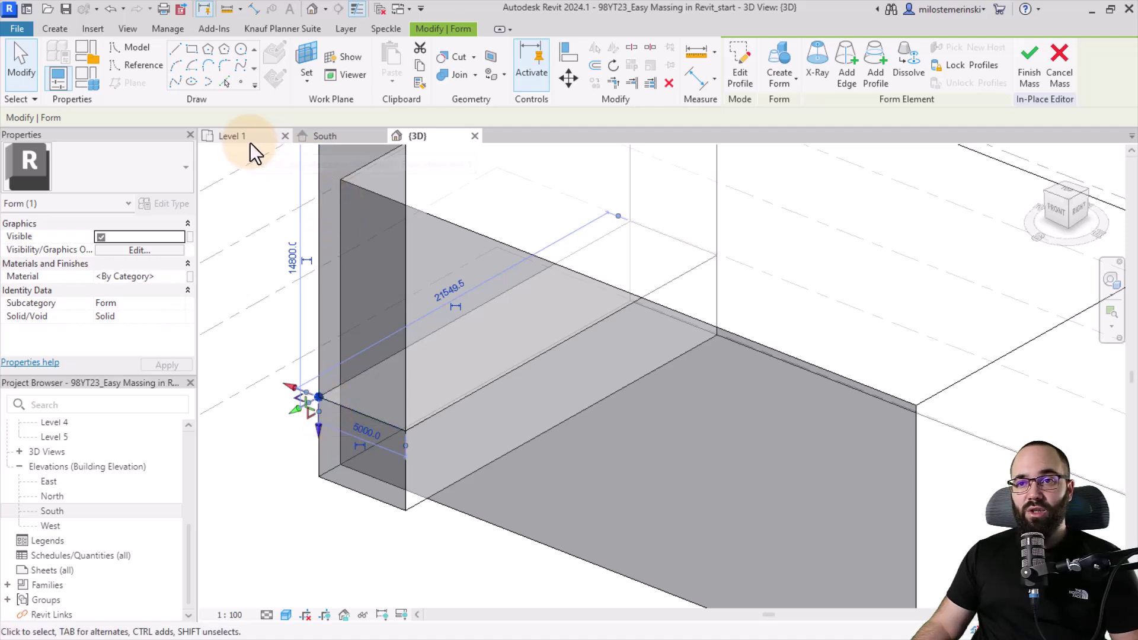
scroll(70, 521, up, 5)
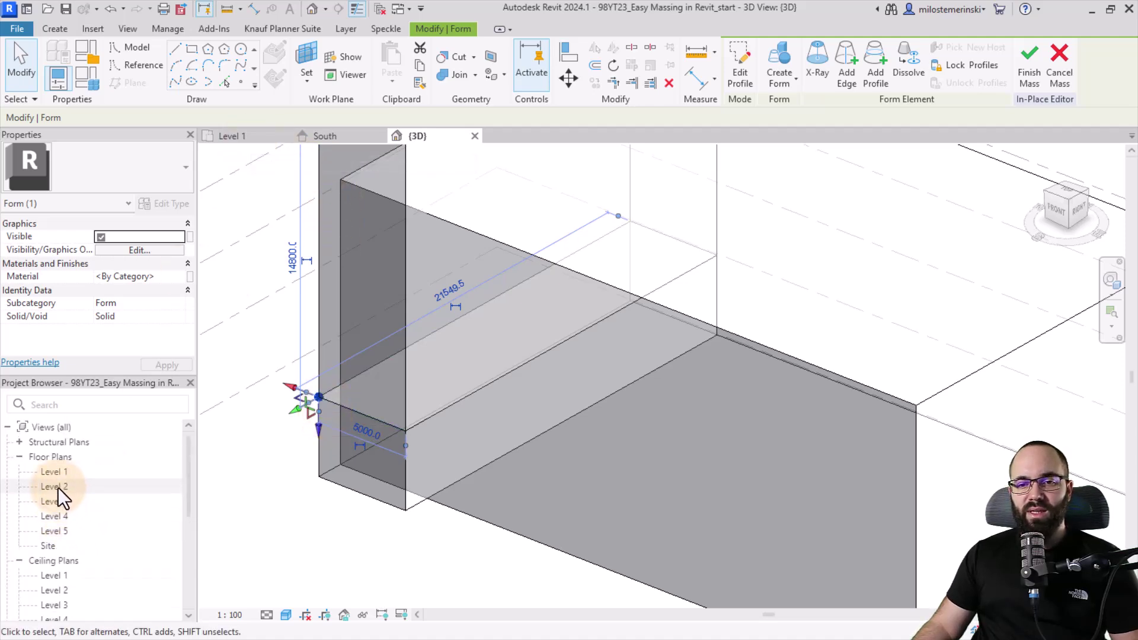
double_click(57, 487)
click(530, 452)
scroll(538, 494, up, 3)
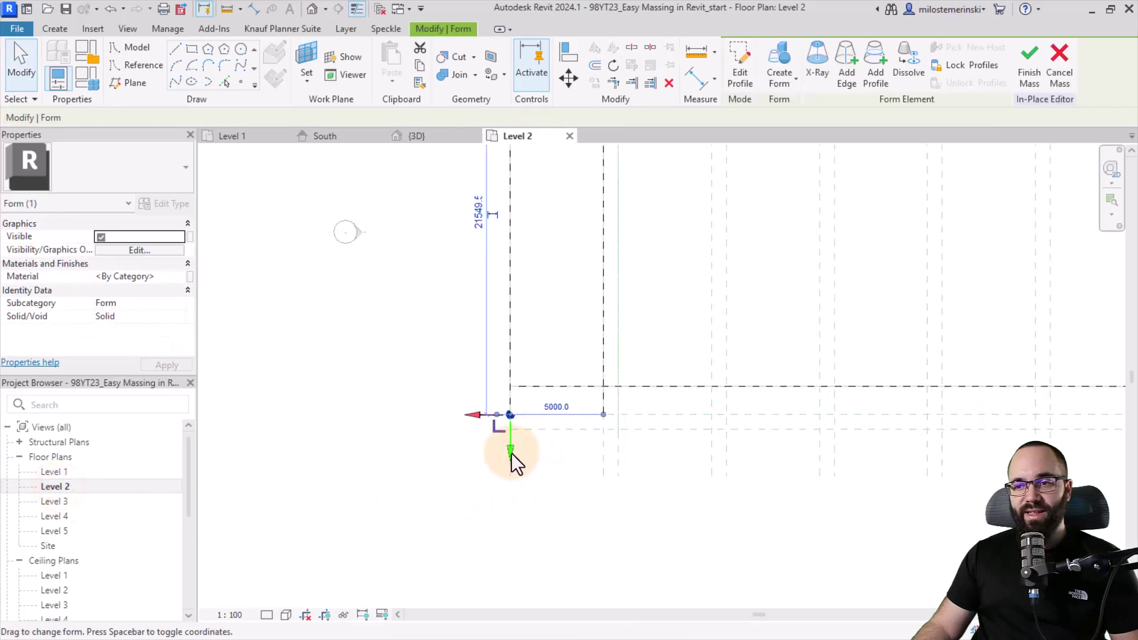
drag(512, 468, 509, 463)
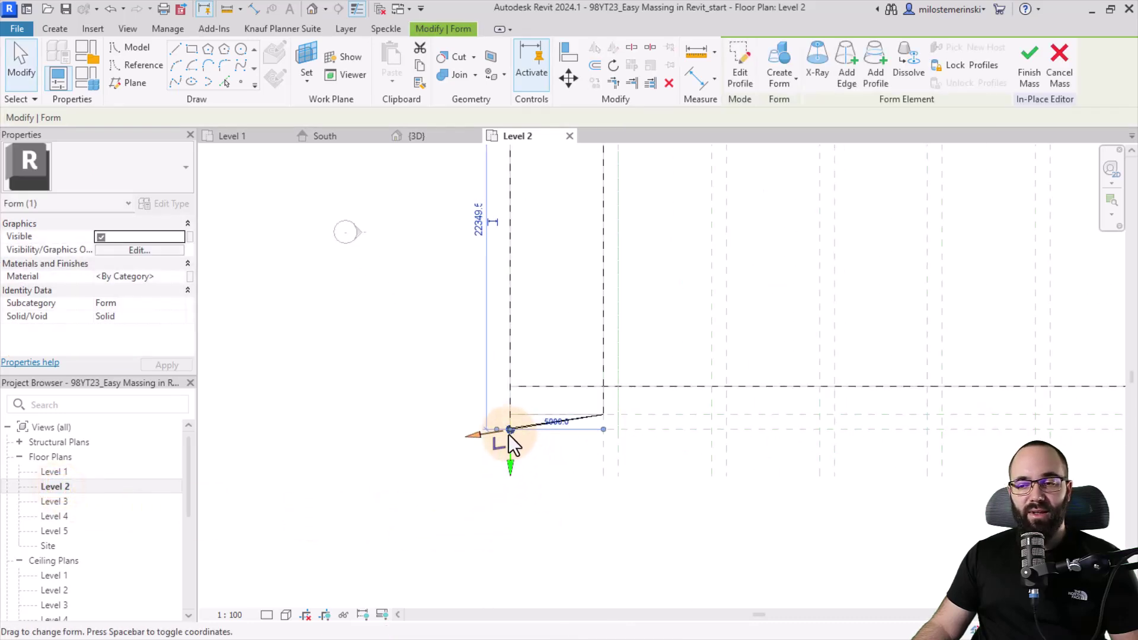
Raise the same front-left vertex above Level 2 in the South elevation, to about 12900 below the form's top.
click(345, 136)
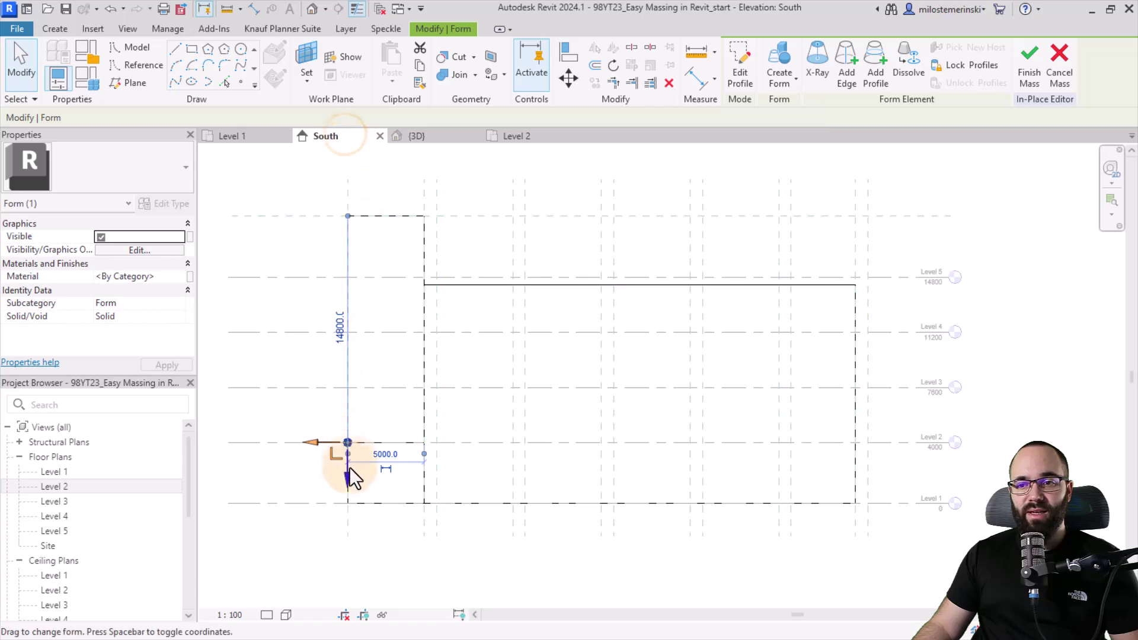
drag(350, 481, 353, 452)
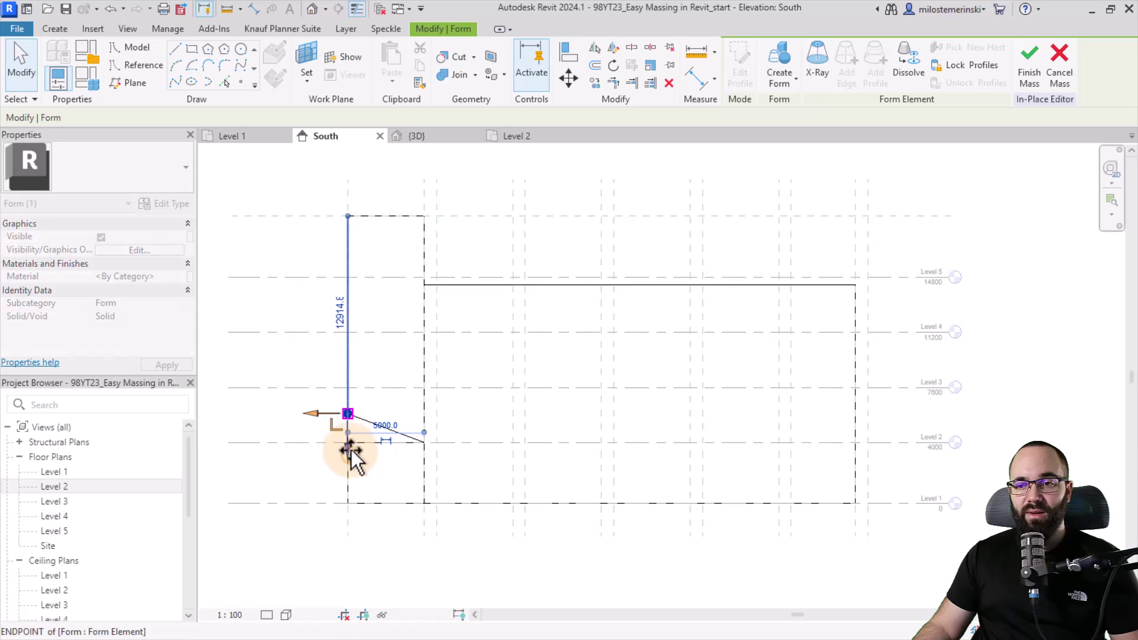
click(381, 473)
Raise the upper form's lower front-right vertex to about 14320 below its top and move it forward to the outermost reference plane on Level 2.
click(415, 137)
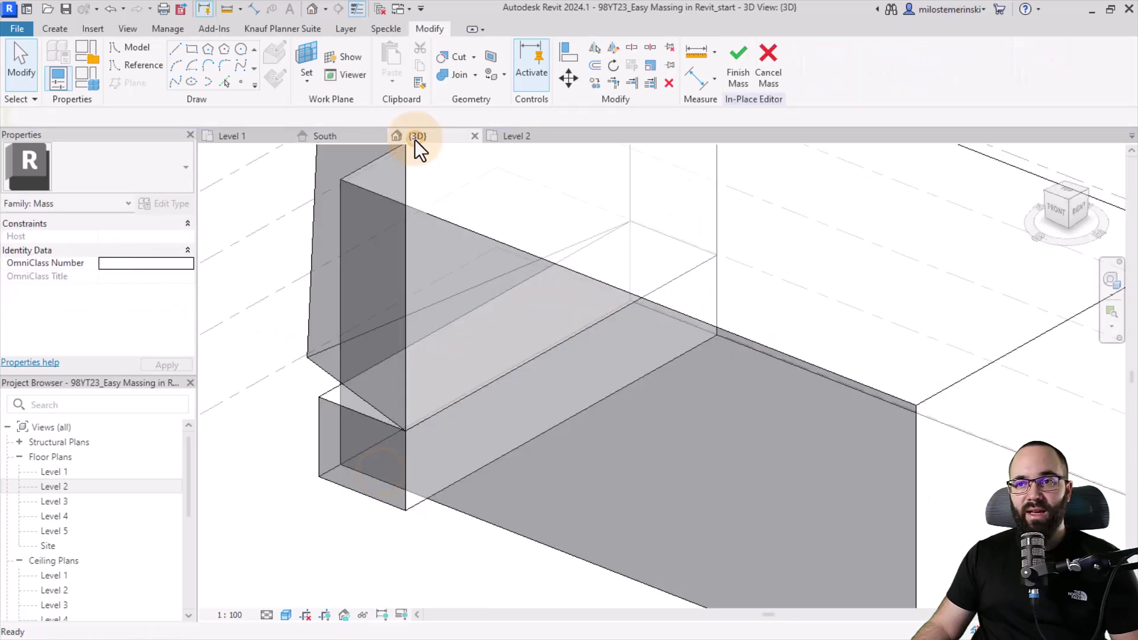
click(404, 433)
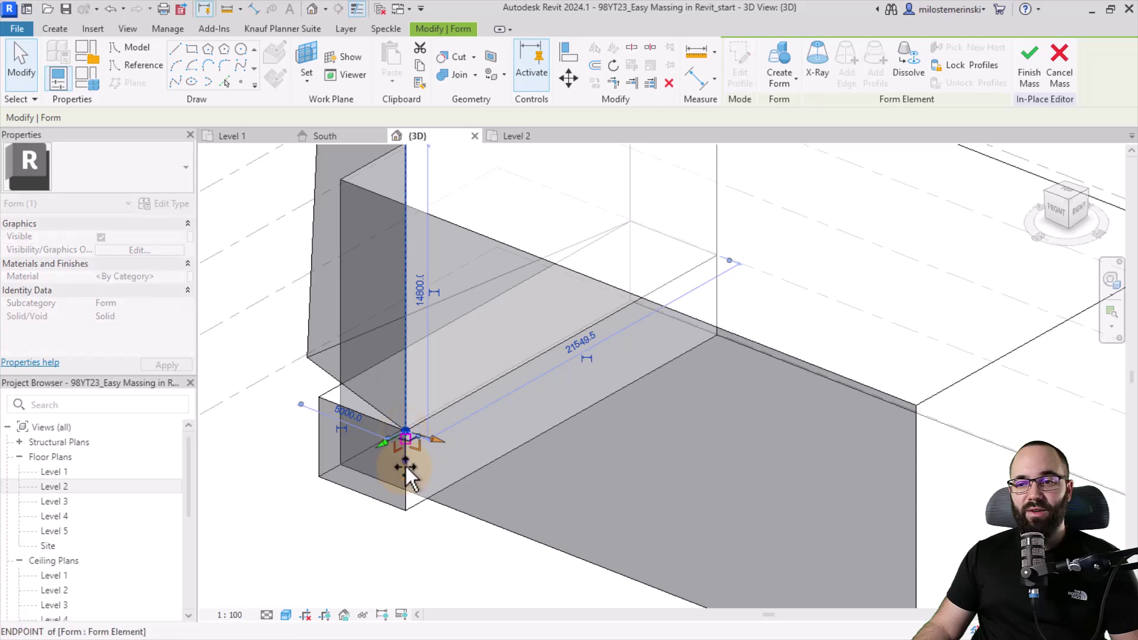
mouse_move(406, 441)
mouse_down()
mouse_move(407, 451)
mouse_move(405, 427)
mouse_up()
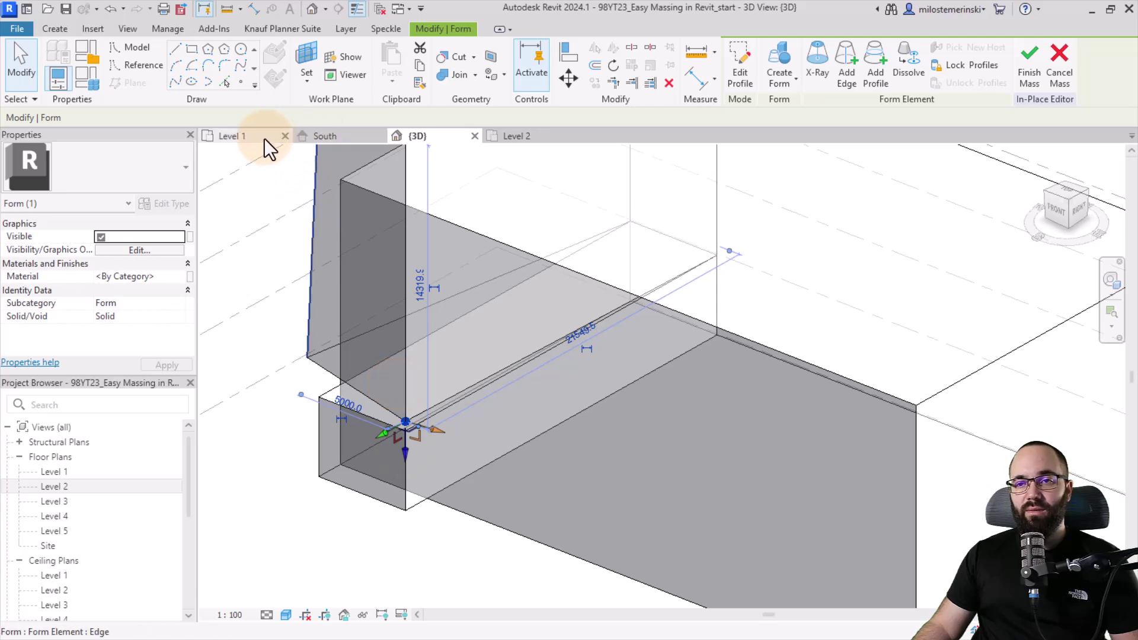
click(504, 136)
drag(601, 446, 596, 457)
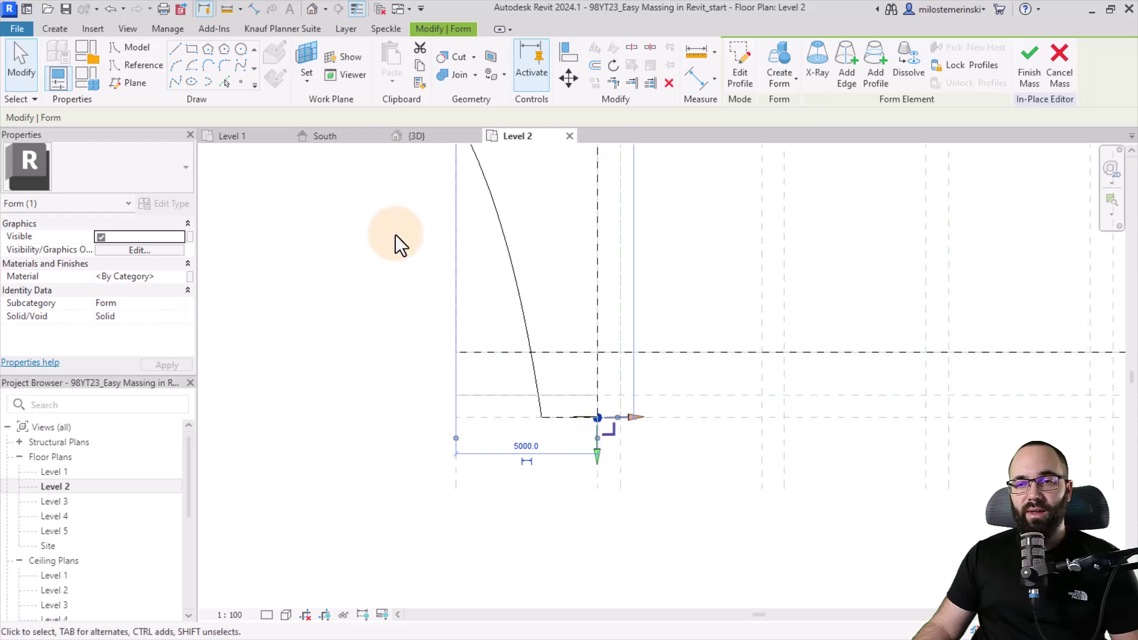
Raise the upper form's lower front-left vertex further in the 3D view, to about 12180 below the form's top.
click(424, 135)
shift+middle_drag(464, 457, 504, 480)
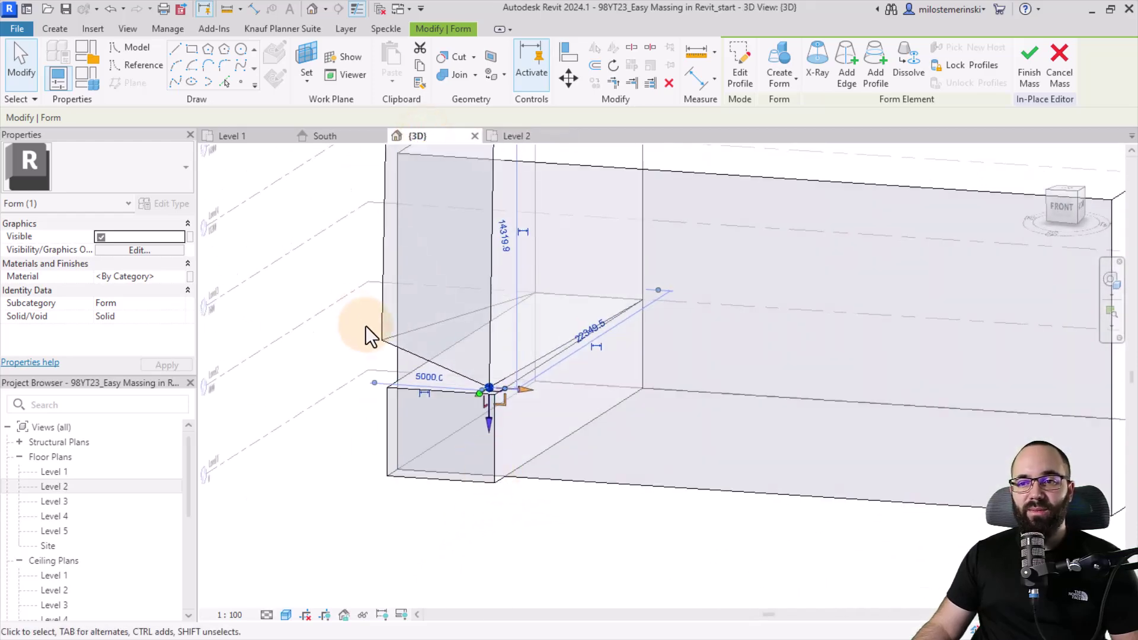
click(382, 341)
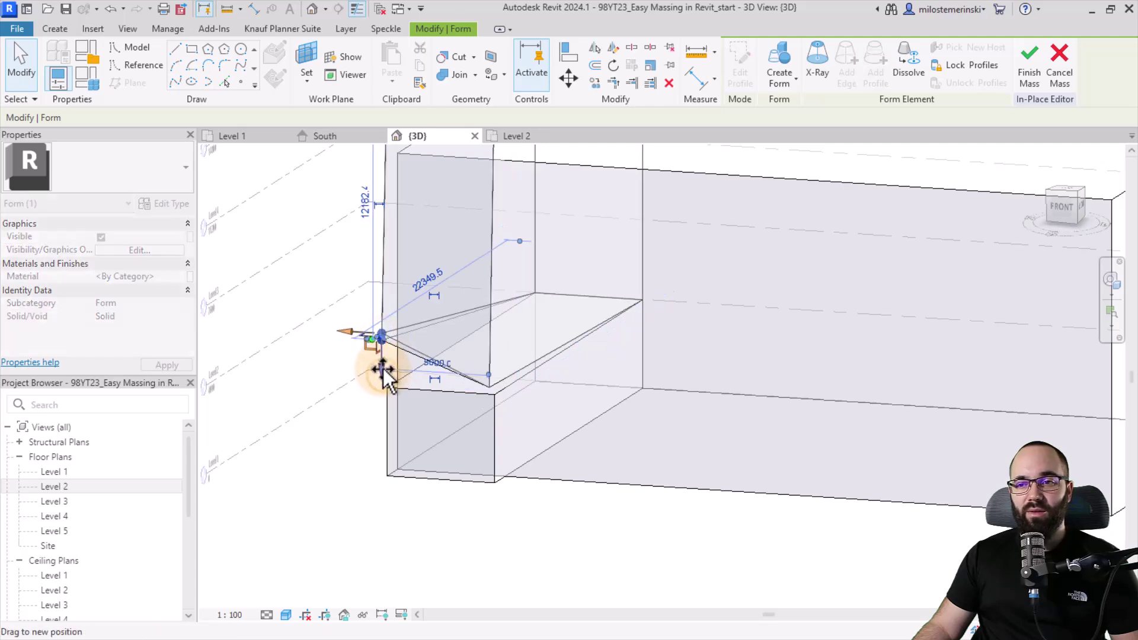
click(498, 539)
shift+middle_drag(532, 489, 439, 474)
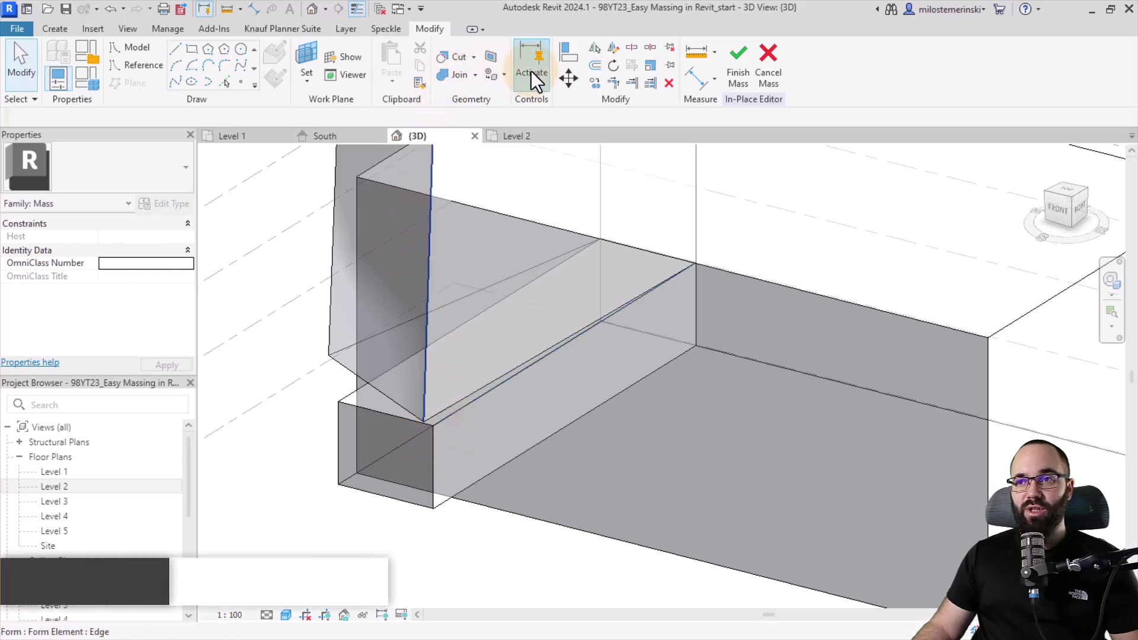
Align the lower narrow form's two upper front vertices with the upper form's lower front vertices so the two volumes meet.
click(561, 57)
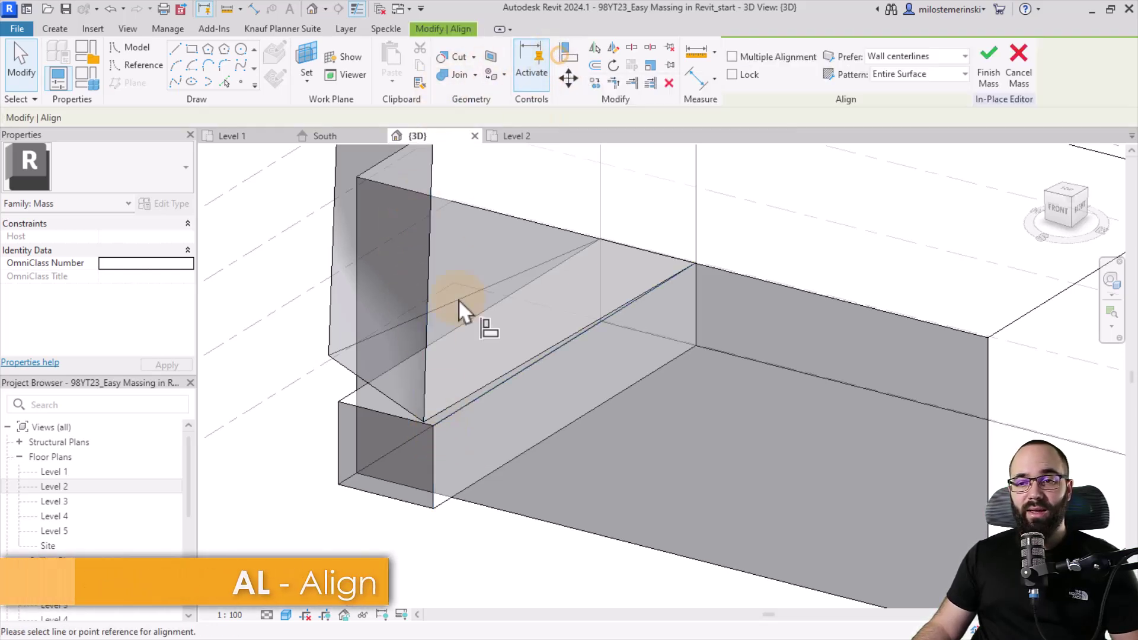
click(328, 355)
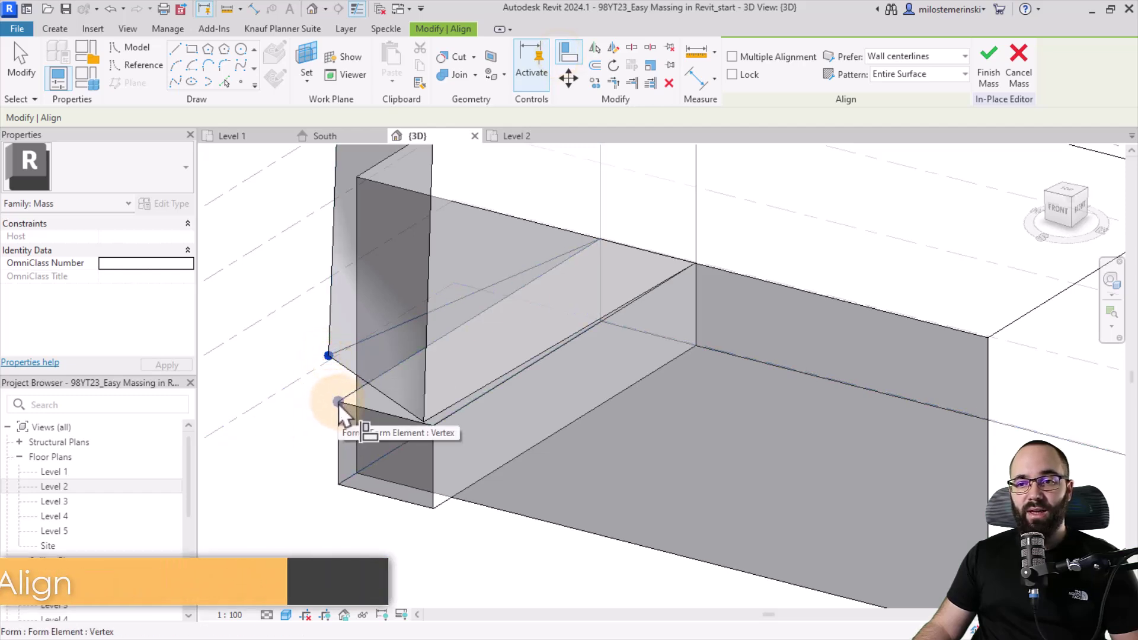
click(339, 403)
shift+middle_drag(424, 439, 319, 418)
click(346, 388)
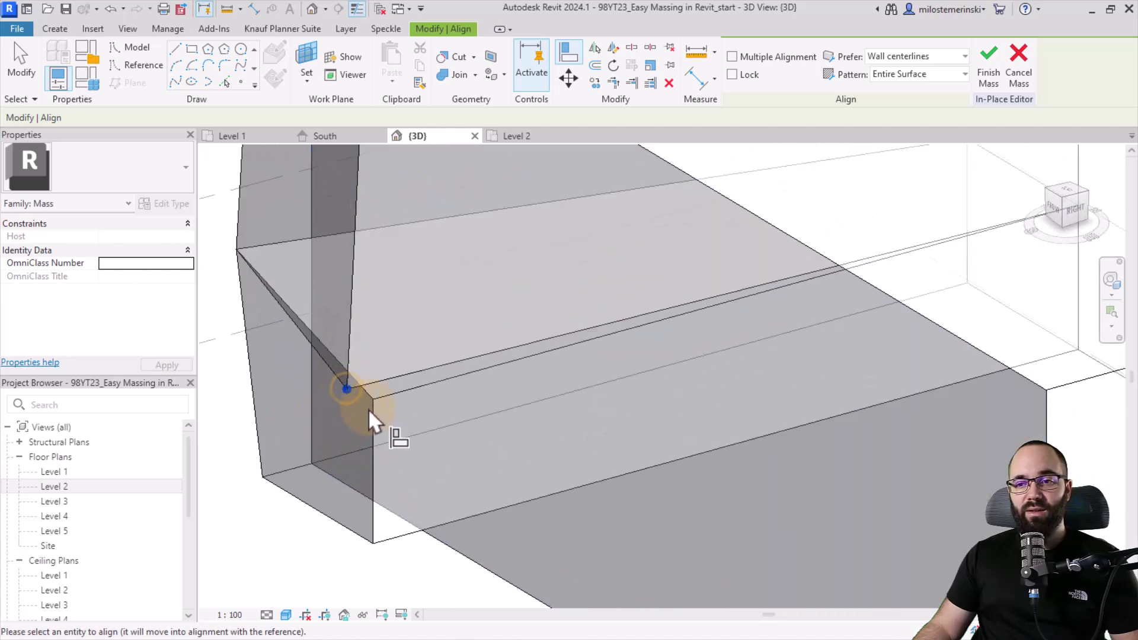
click(375, 401)
scroll(363, 421, down, 4)
shift+middle_drag(363, 421, 398, 466)
scroll(467, 408, up, 2)
middle_drag(467, 407, 443, 446)
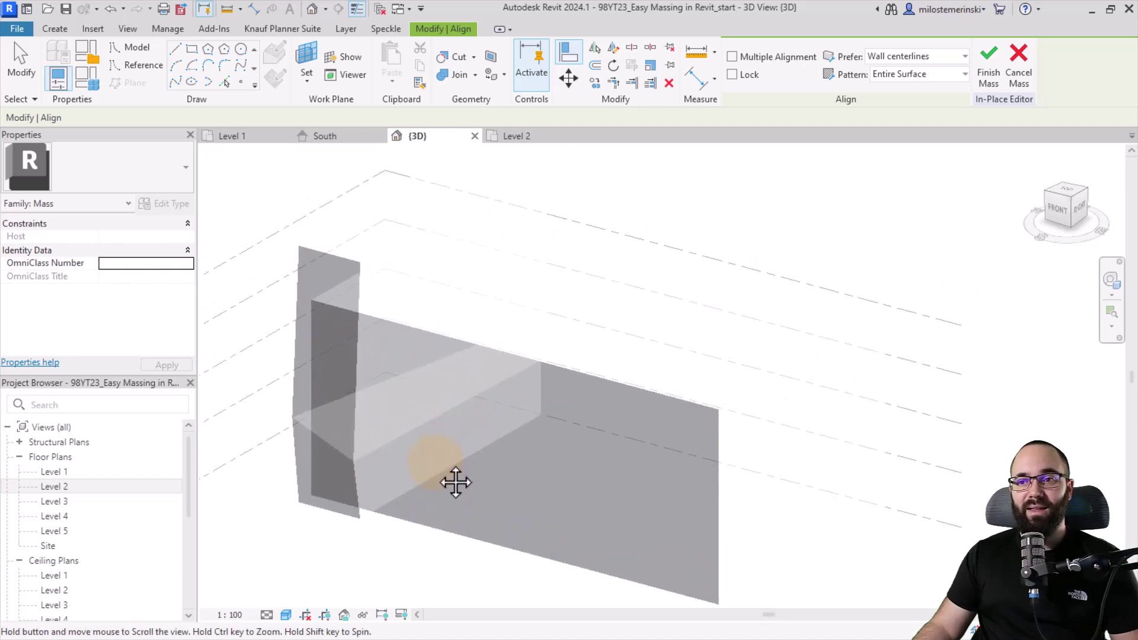
key(Escape)
key(Escape)
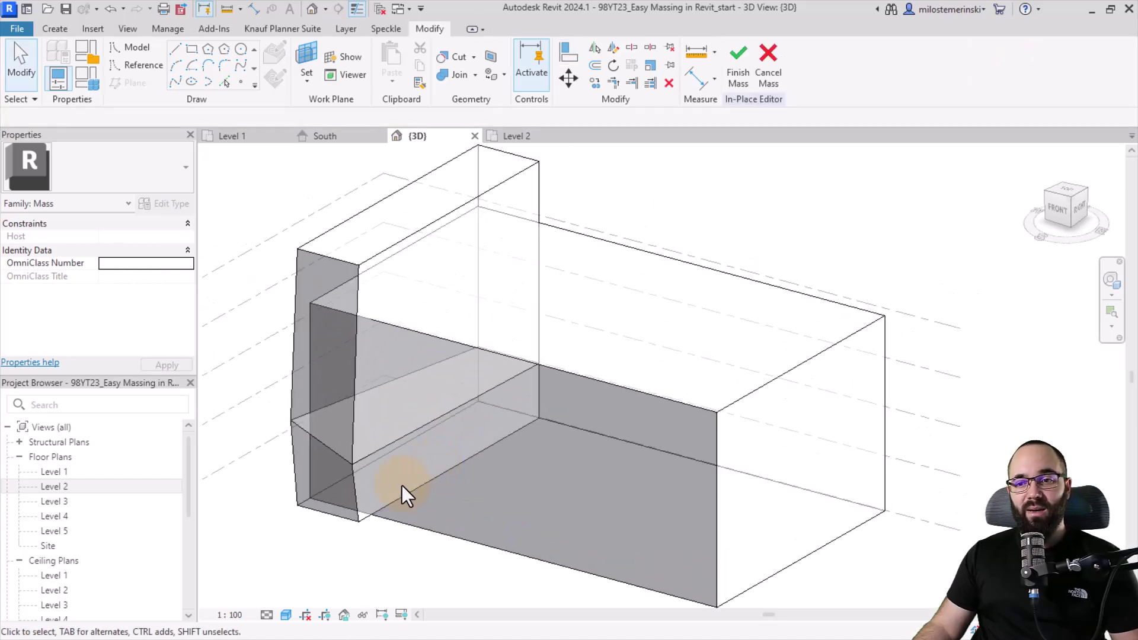
mouse_move(400, 485)
shift+middle_down()
mouse_move(492, 483)
mouse_move(540, 445)
mouse_move(465, 475)
mouse_move(394, 478)
shift+middle_up()
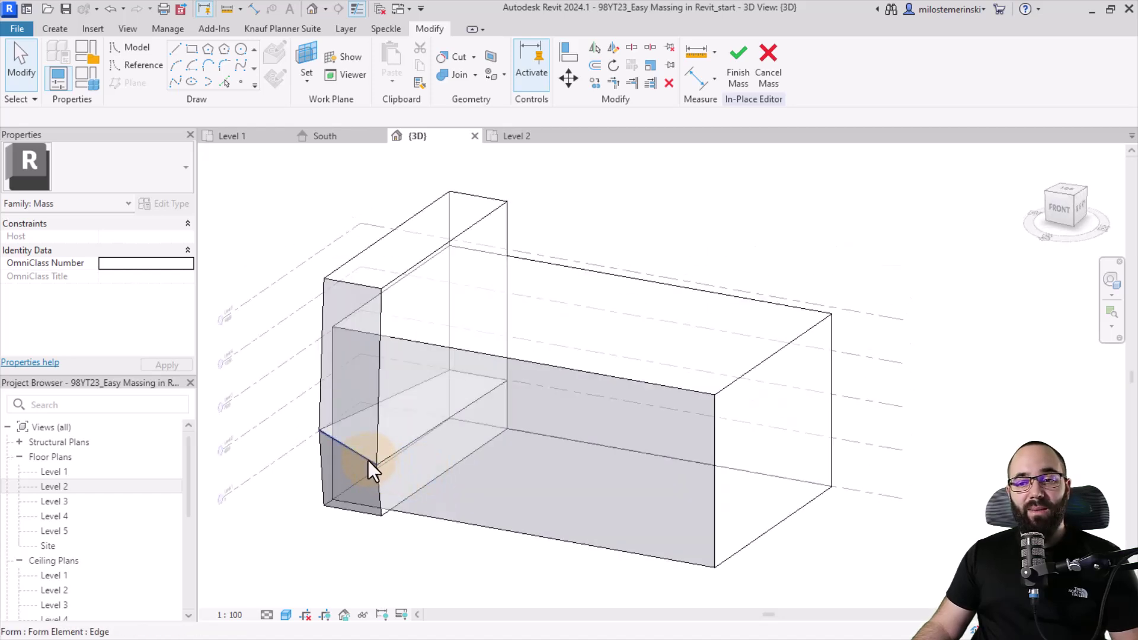
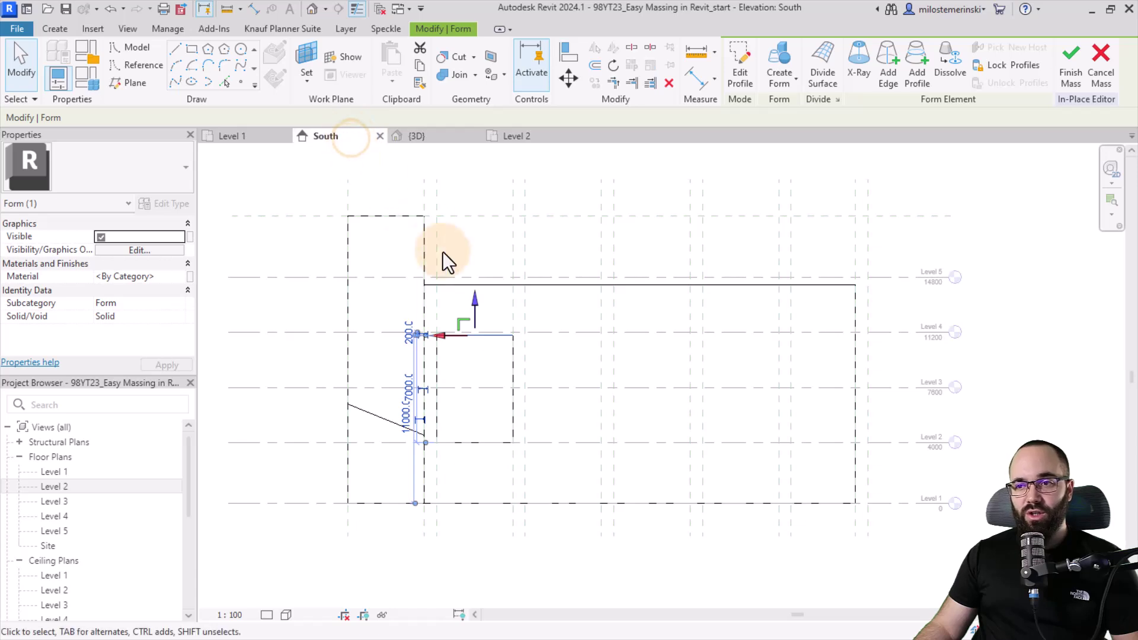
Raise the top face of the form beside the narrow tower to Level 4 in the South elevation.
drag(474, 301, 493, 314)
middle_drag(557, 369, 561, 386)
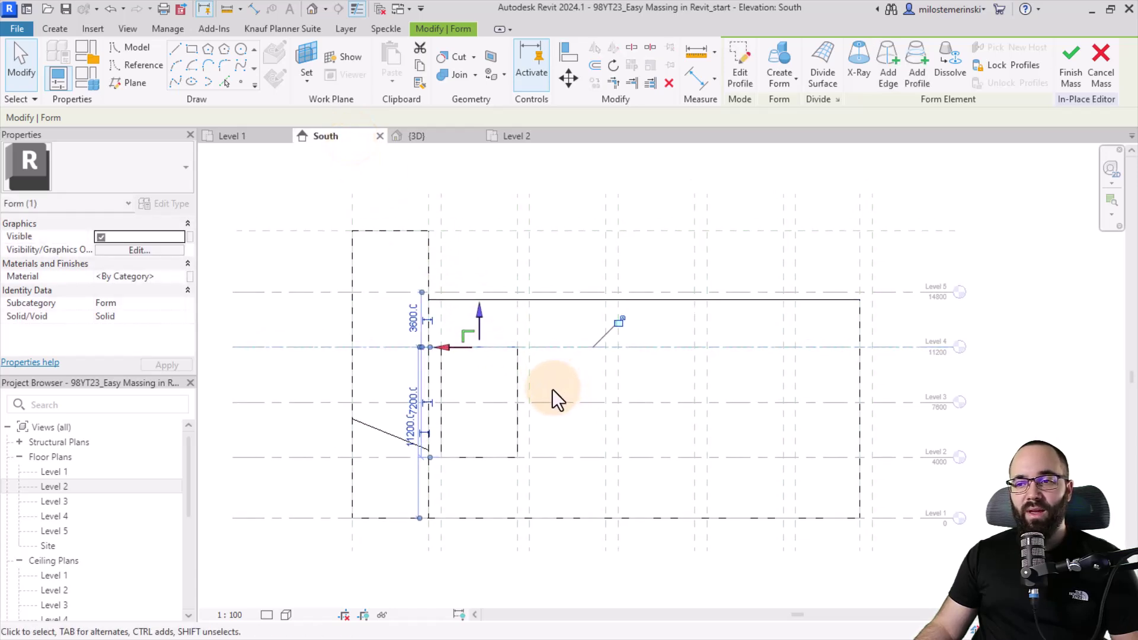
Copy the box form beside the narrow tower straight up so the copy sits on top of it at Level 4.
click(553, 389)
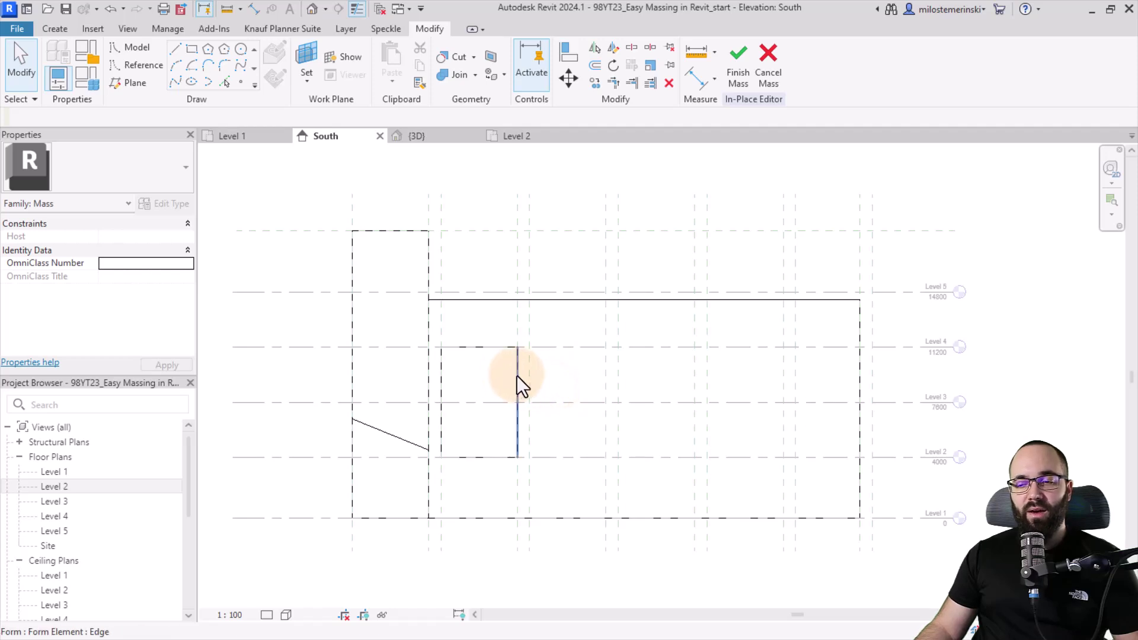
key(Tab)
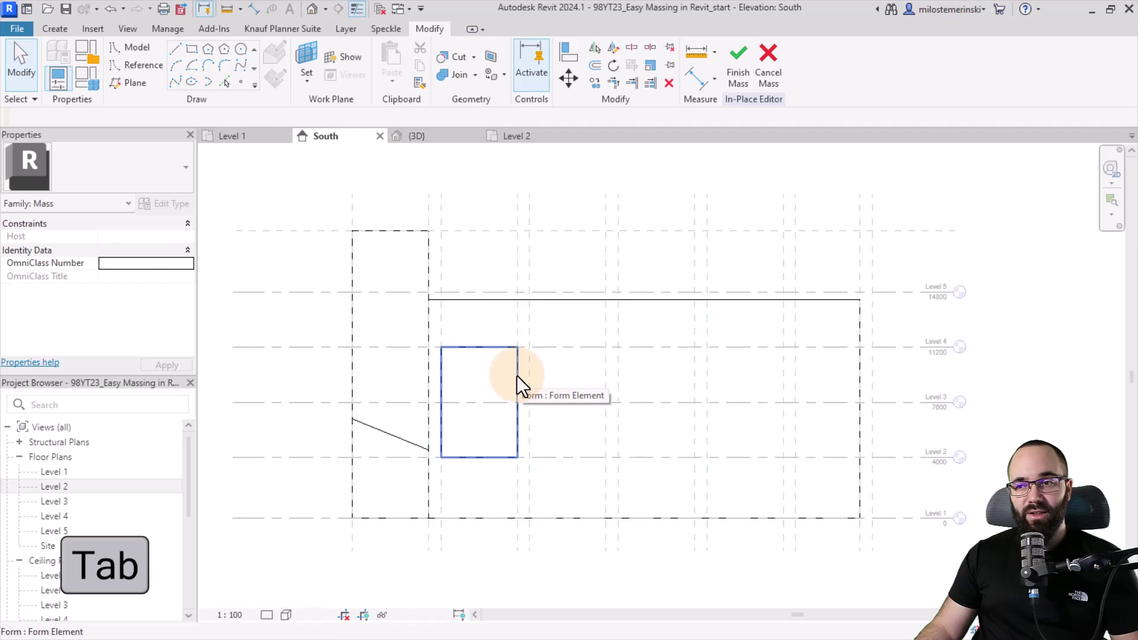
click(517, 375)
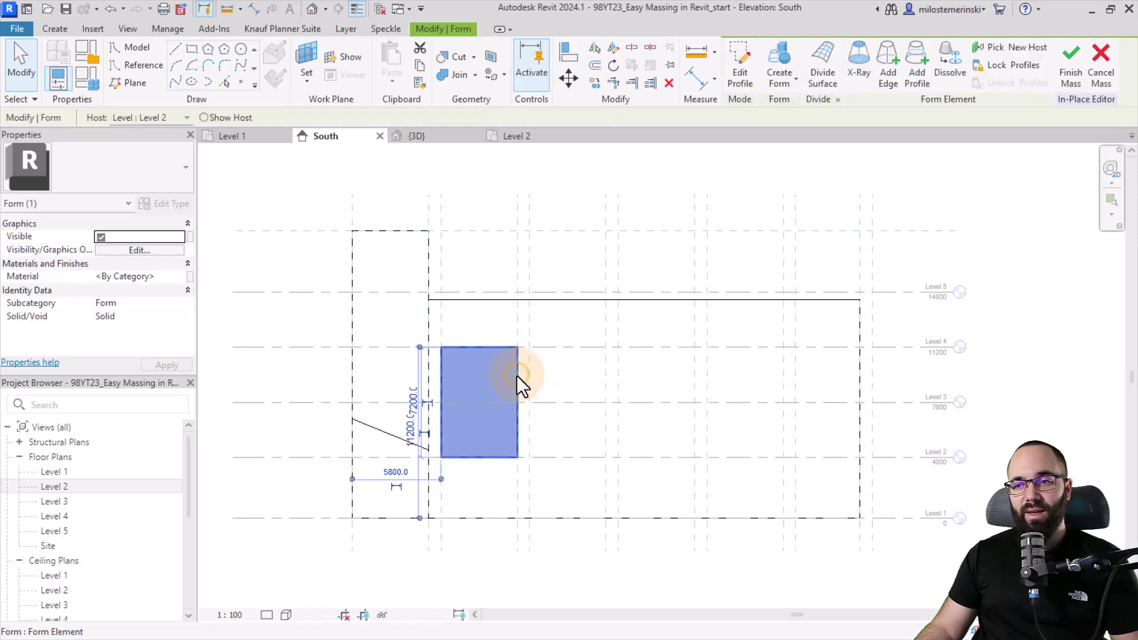
click(593, 80)
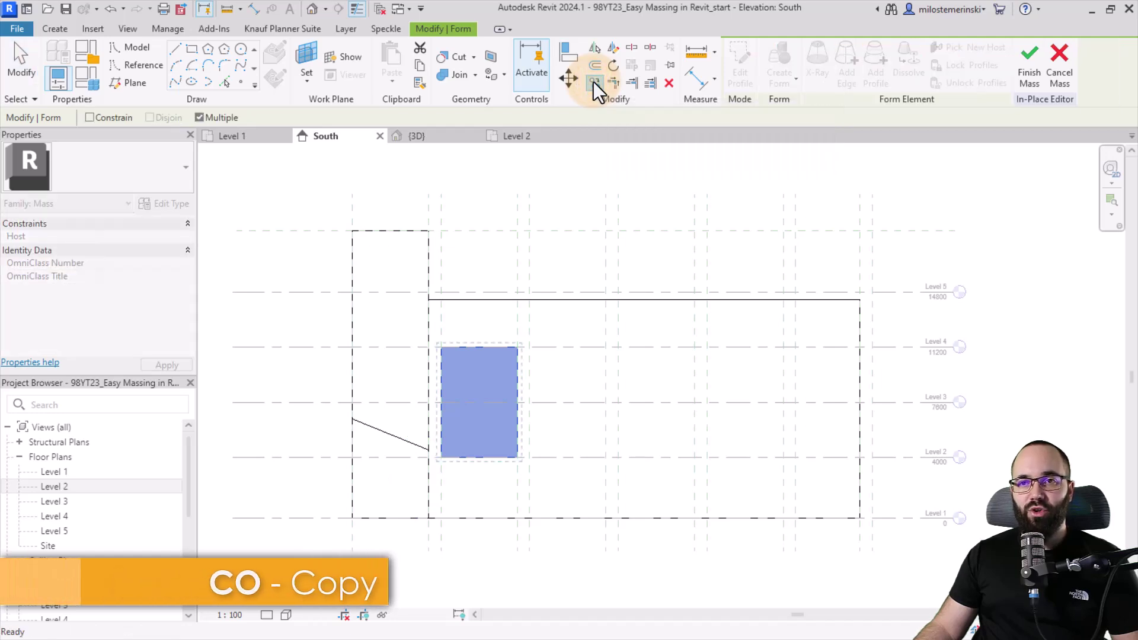
click(517, 459)
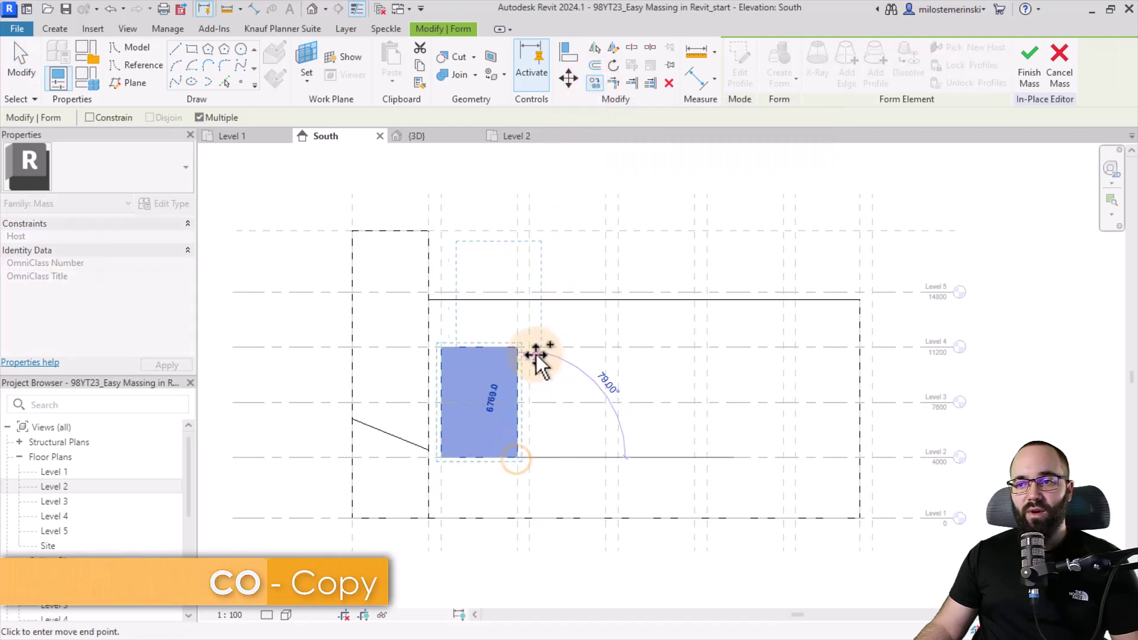
click(518, 347)
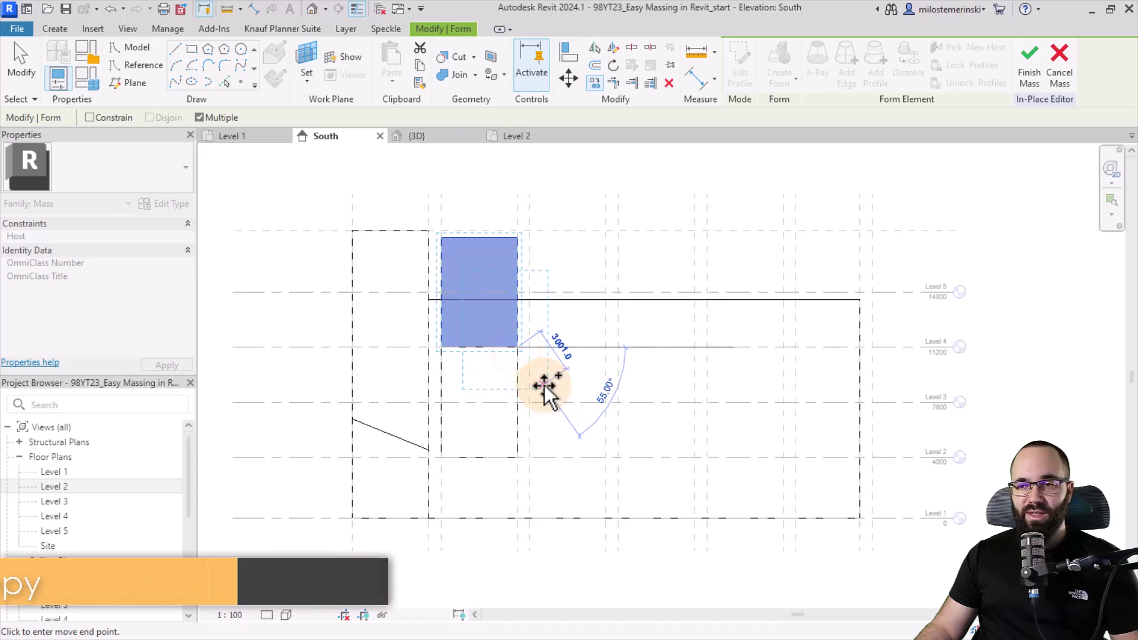
key(Escape)
key(Escape)
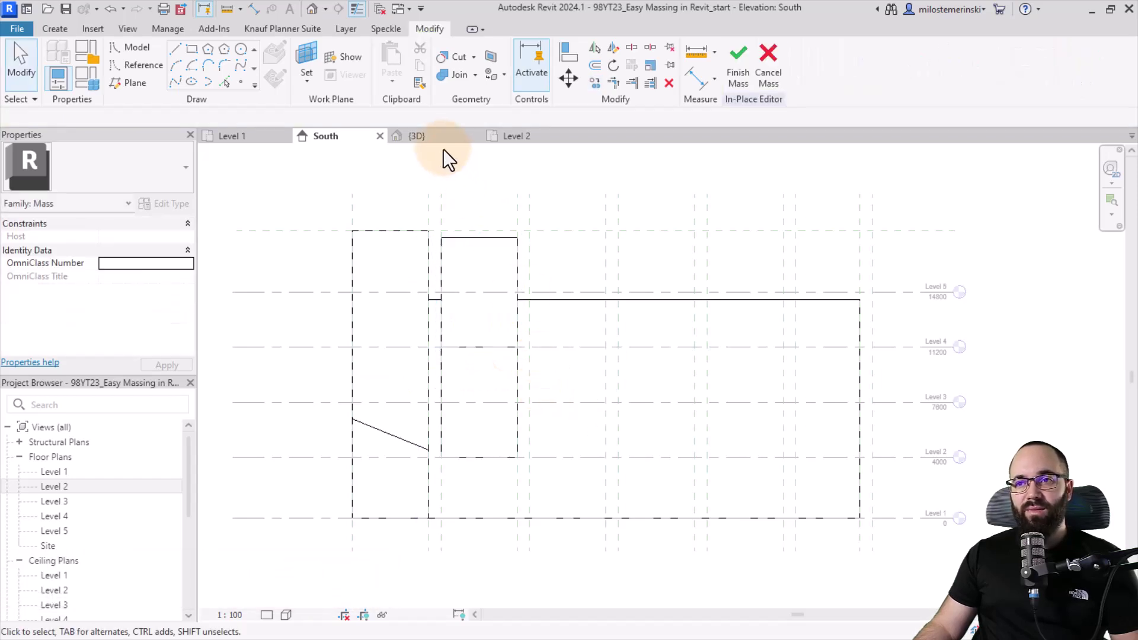
Raise the top face of the copied upper form in the 3D view to make the form 7600 tall.
click(435, 140)
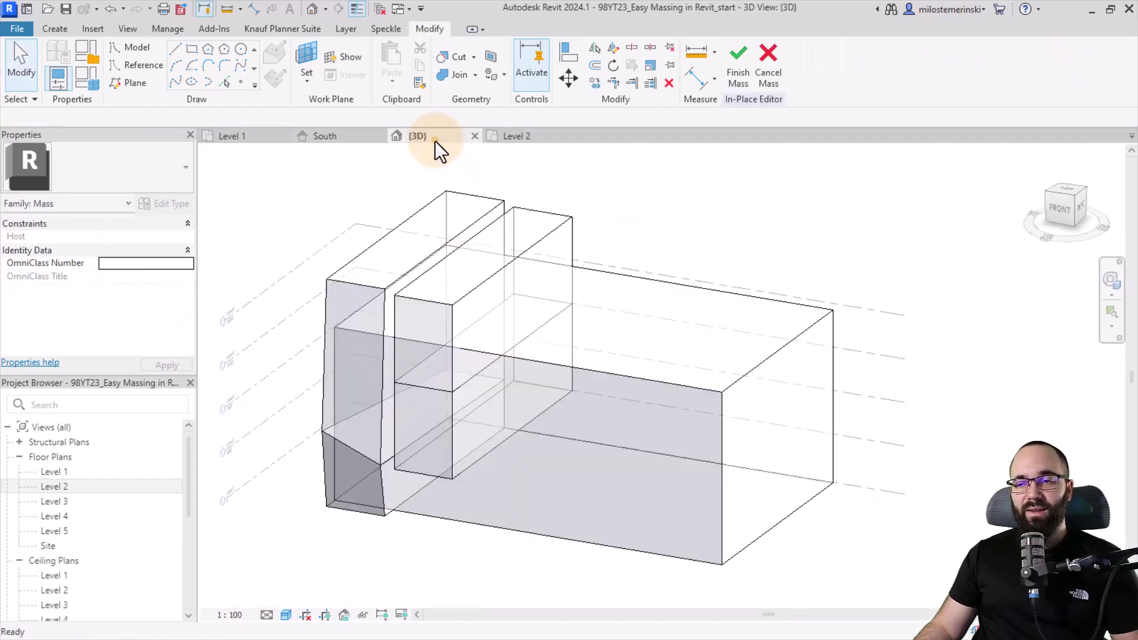
click(513, 215)
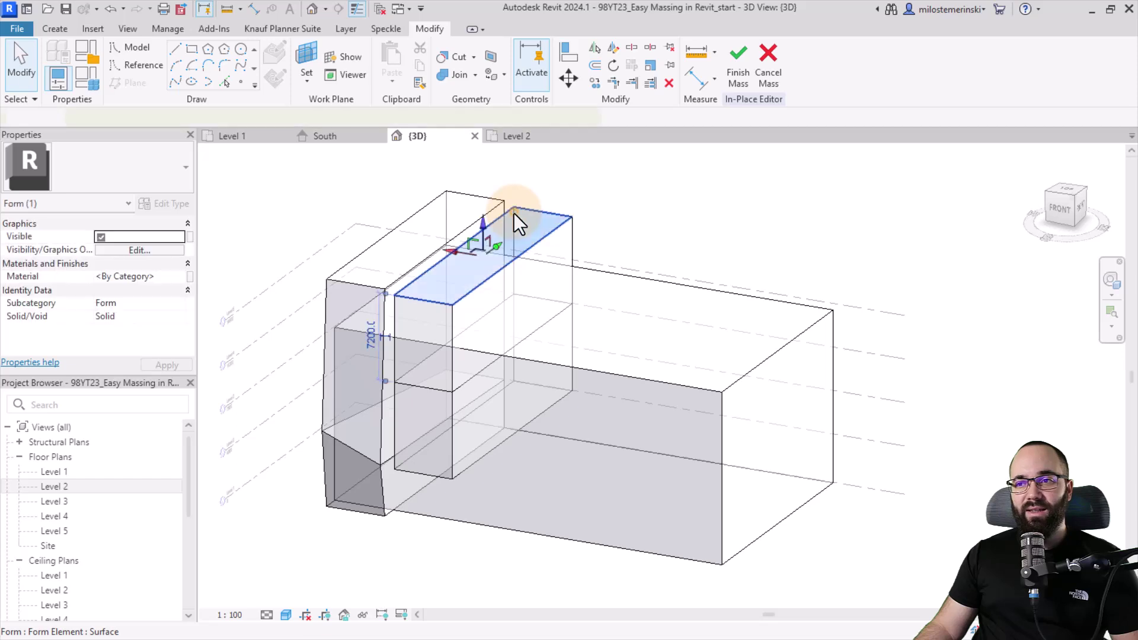
click(483, 224)
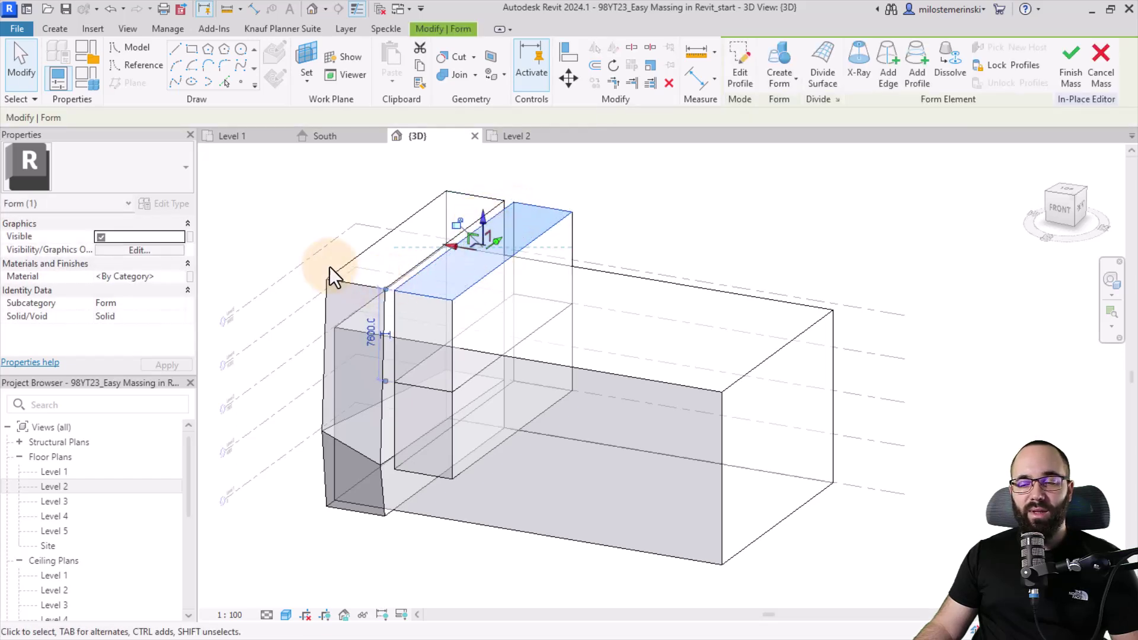
click(300, 230)
Pull the second module's upper form forward by its front face to a depth of about 22350.
shift+middle_drag(587, 341, 316, 297)
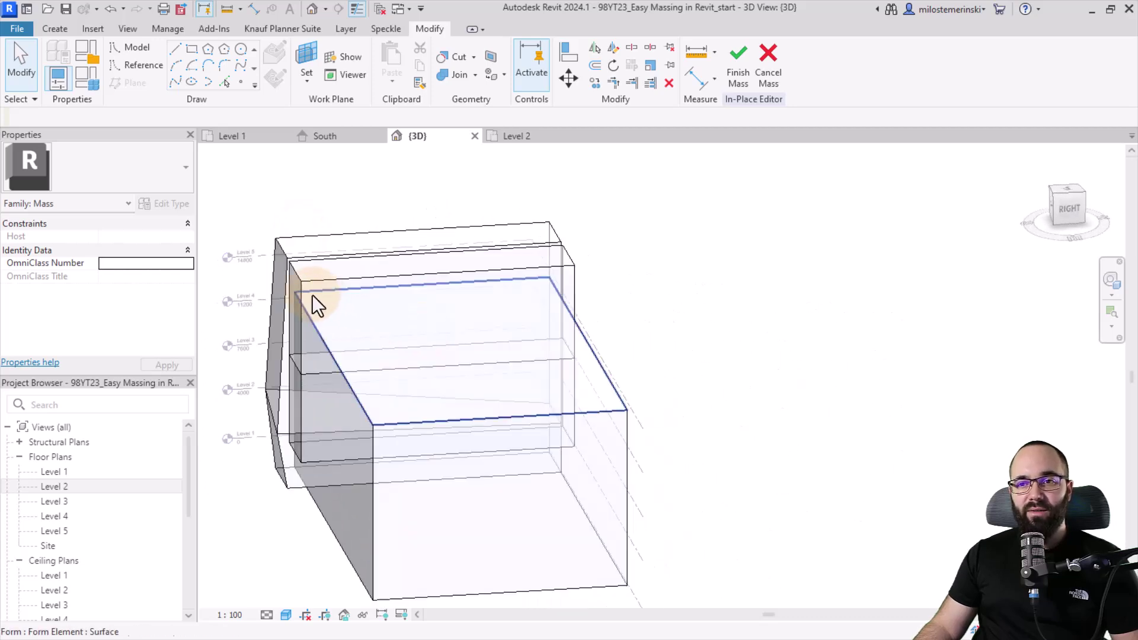
shift+middle_drag(277, 262, 381, 287)
scroll(351, 288, up, 4)
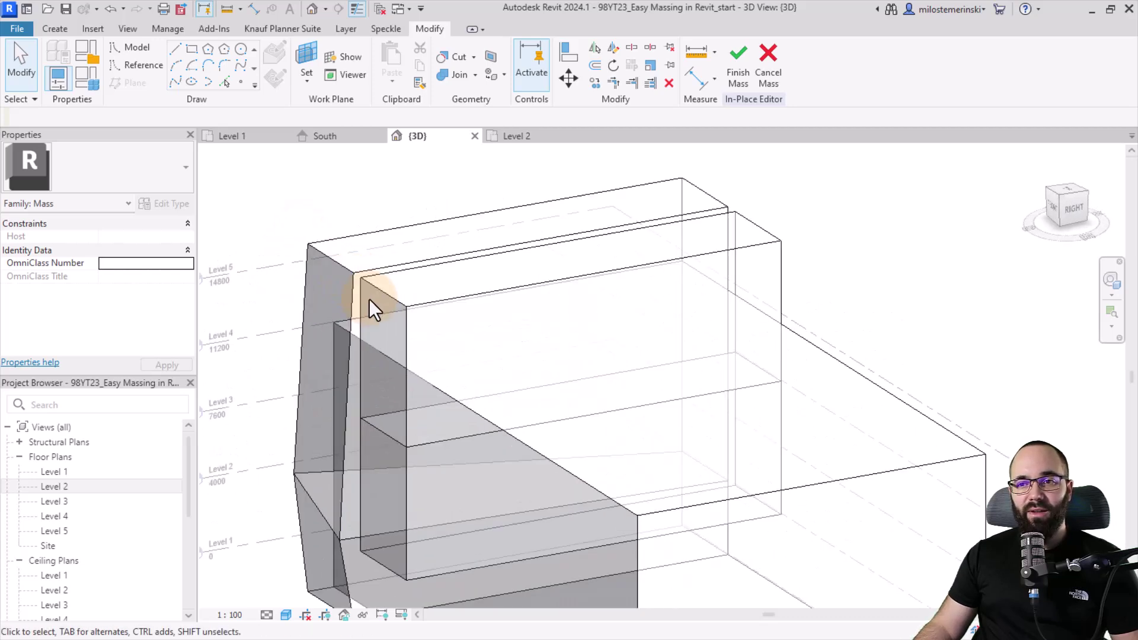
key(Tab)
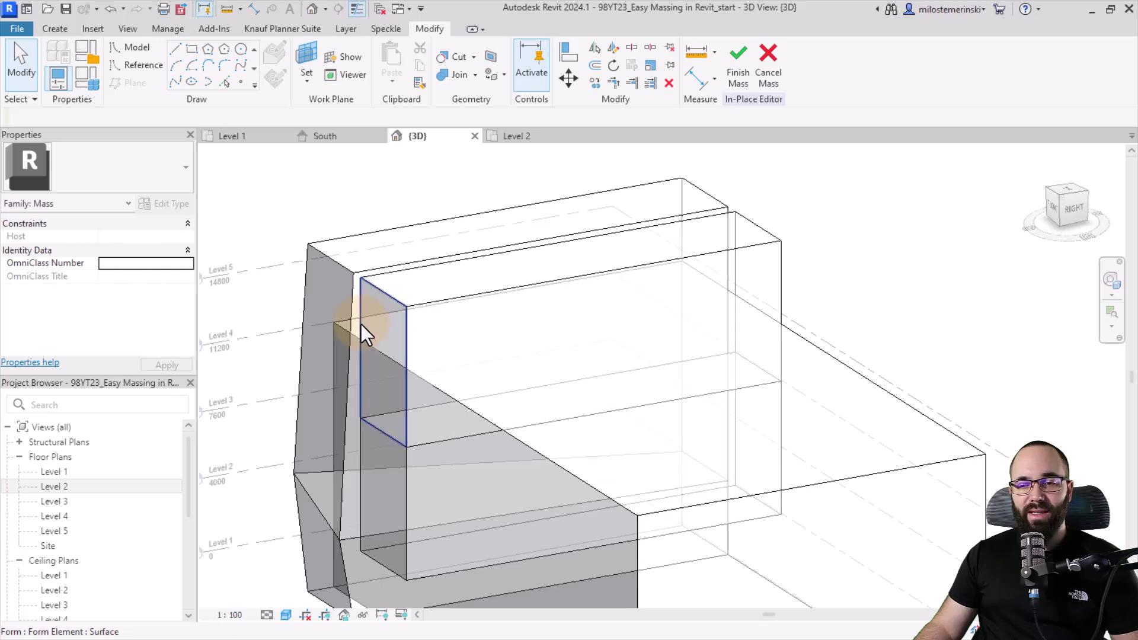
click(361, 323)
drag(347, 371, 336, 369)
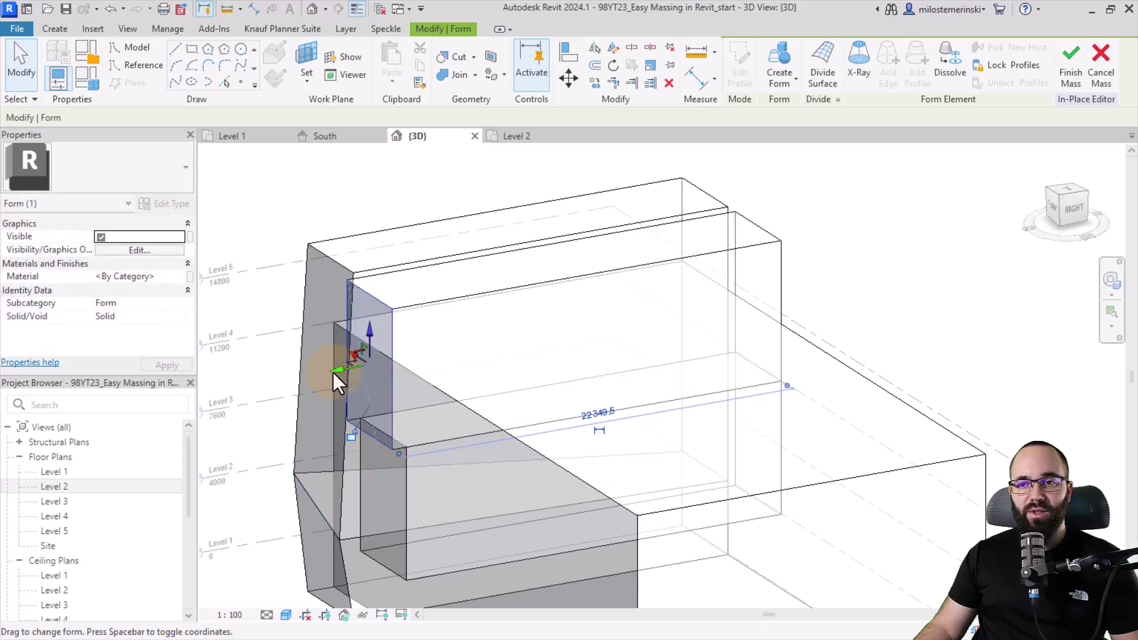
Raise the lower front-right vertex of the second module's upper form to about 5290 below the form's top.
mouse_move(457, 463)
shift+middle_down()
mouse_move(465, 470)
mouse_move(450, 478)
shift+middle_up()
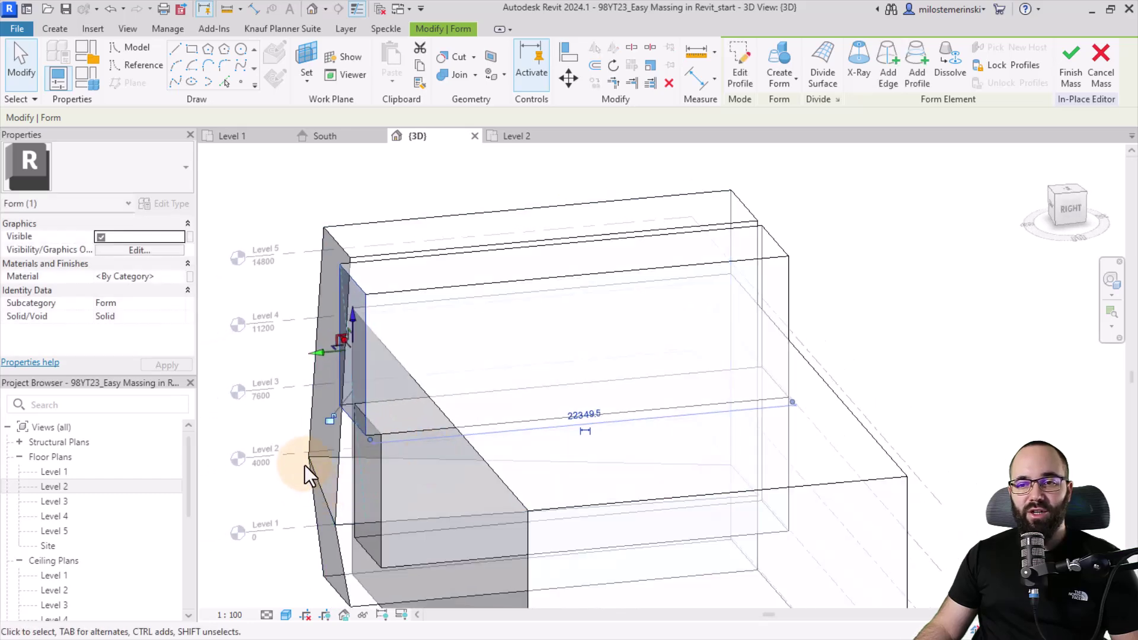
shift+middle_drag(355, 439, 504, 487)
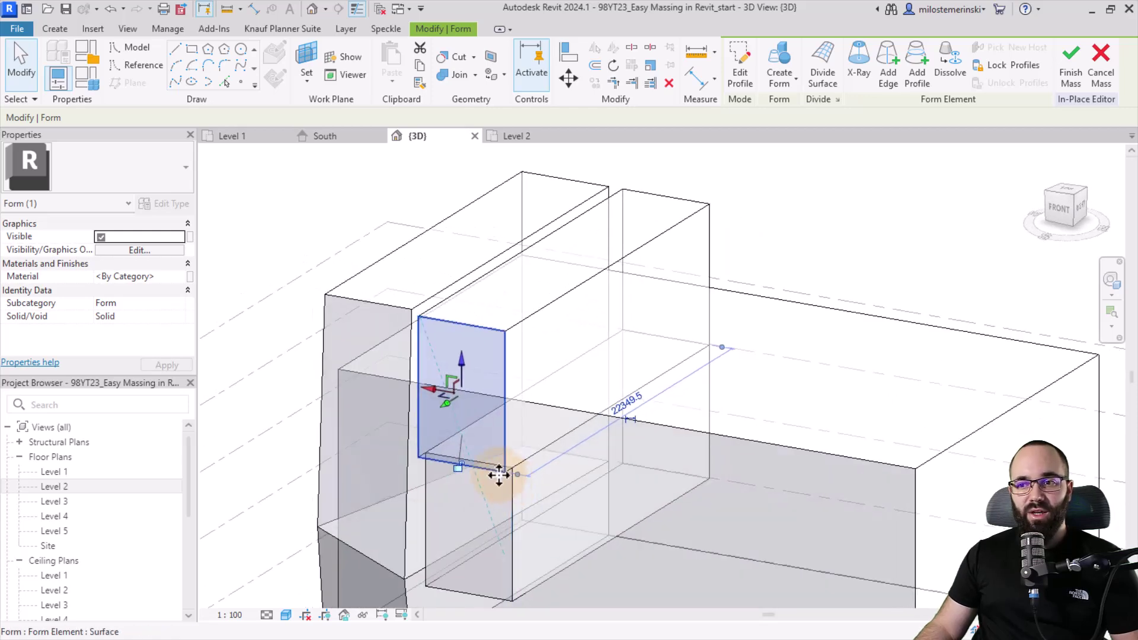
key(Escape)
click(504, 474)
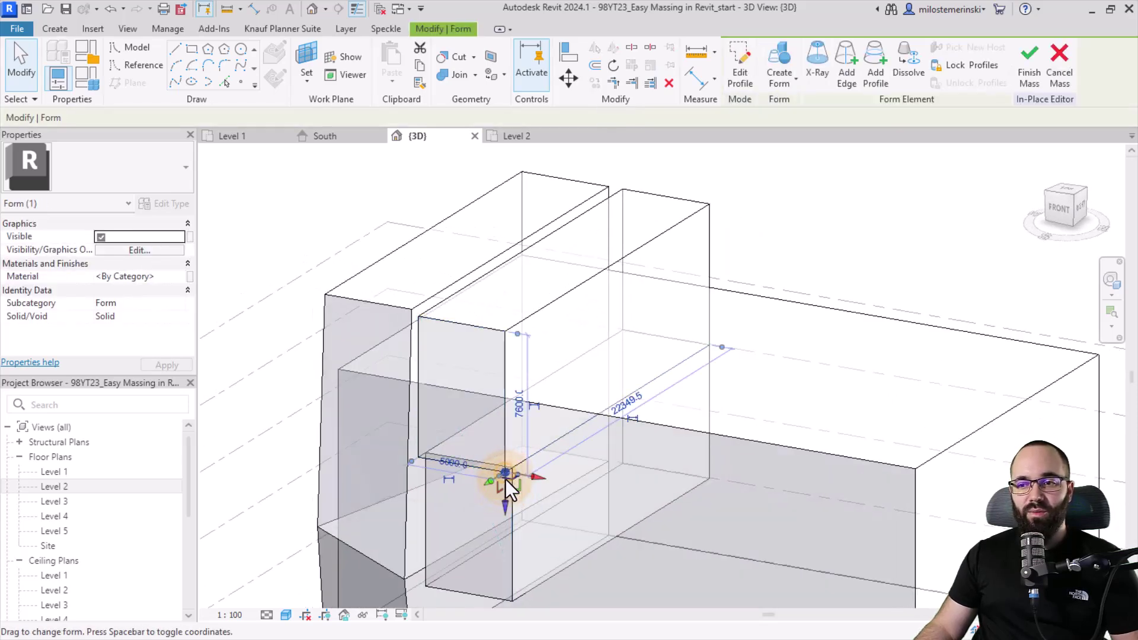
drag(504, 507, 504, 468)
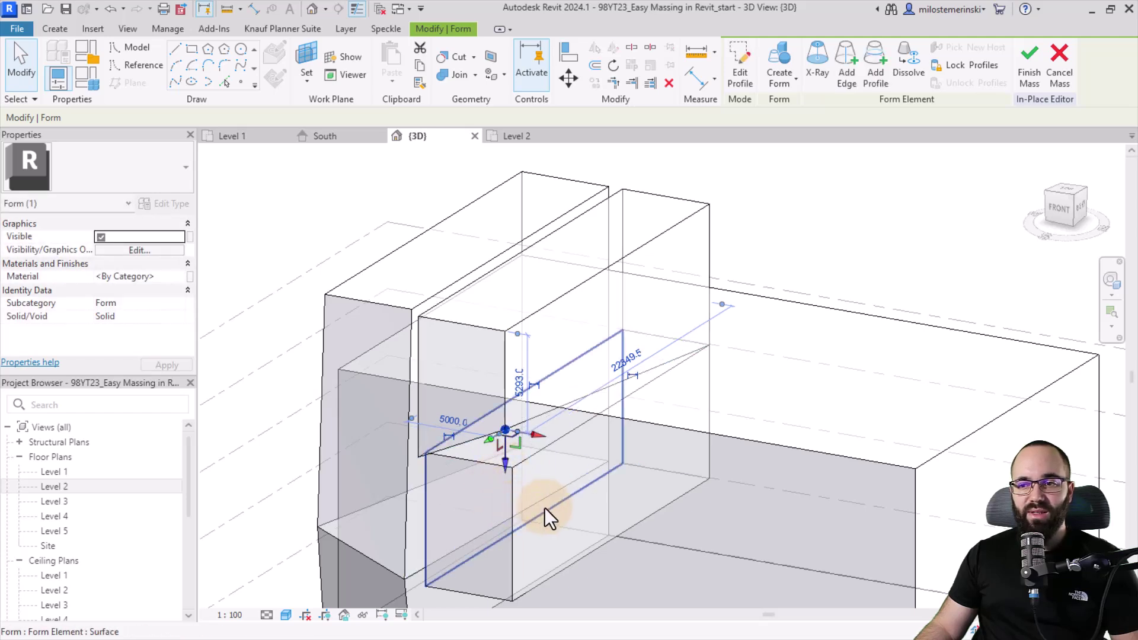
key(Escape)
Align the second module's lower form with the upper form by matching its upper front vertices to the vertices above.
shift+middle_drag(543, 538, 566, 484)
scroll(389, 436, up, 5)
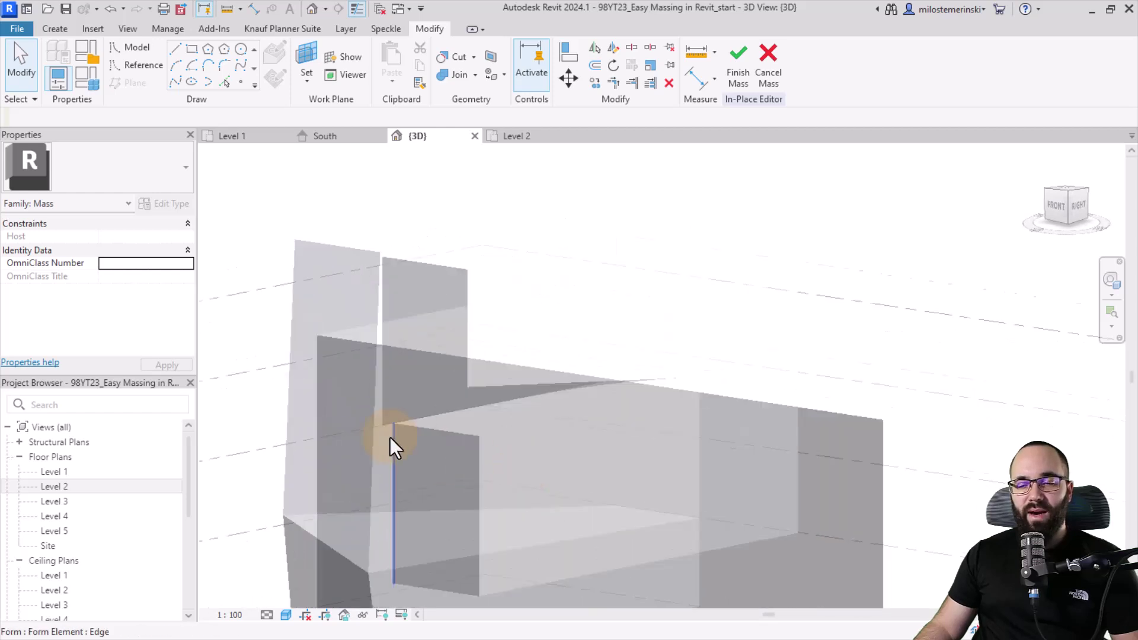
click(564, 56)
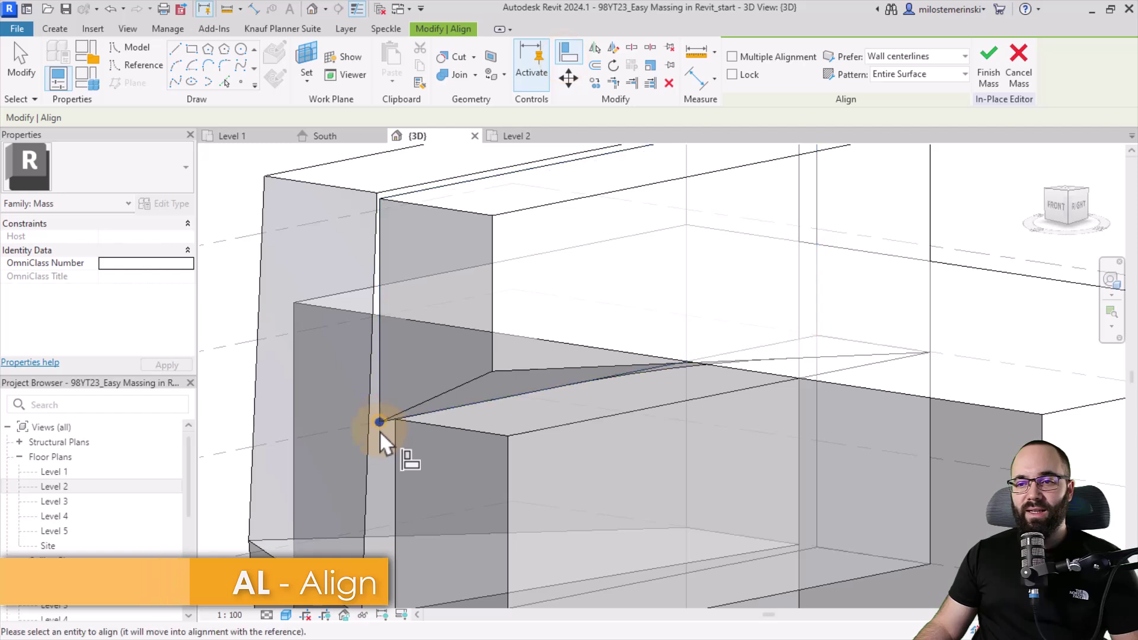
click(492, 371)
click(509, 438)
shift+middle_drag(495, 473, 556, 476)
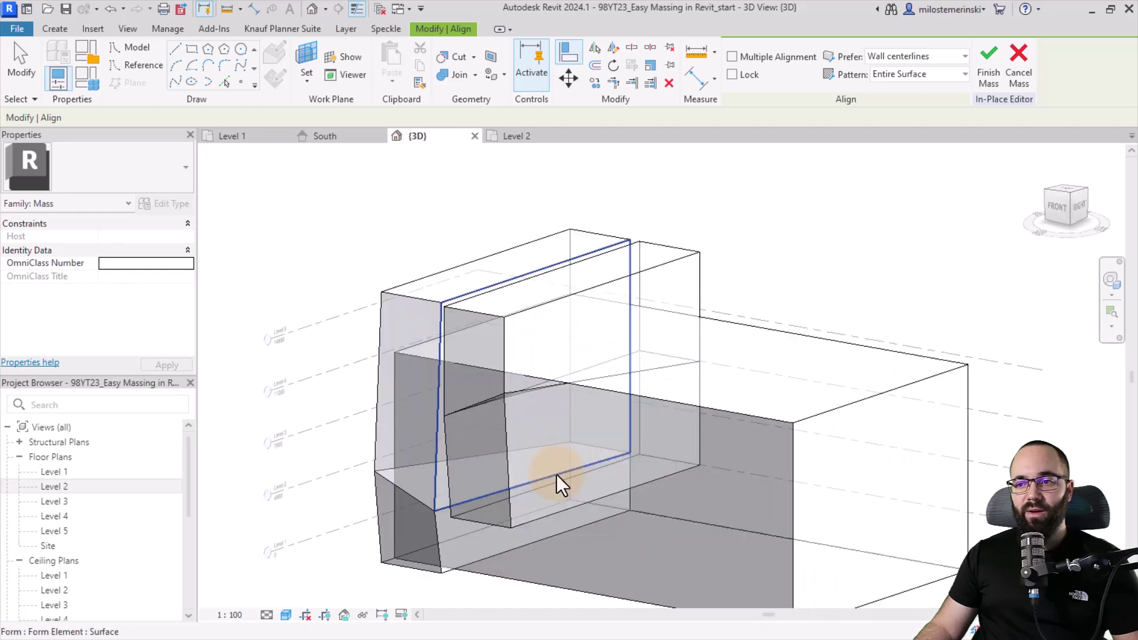
key(Escape)
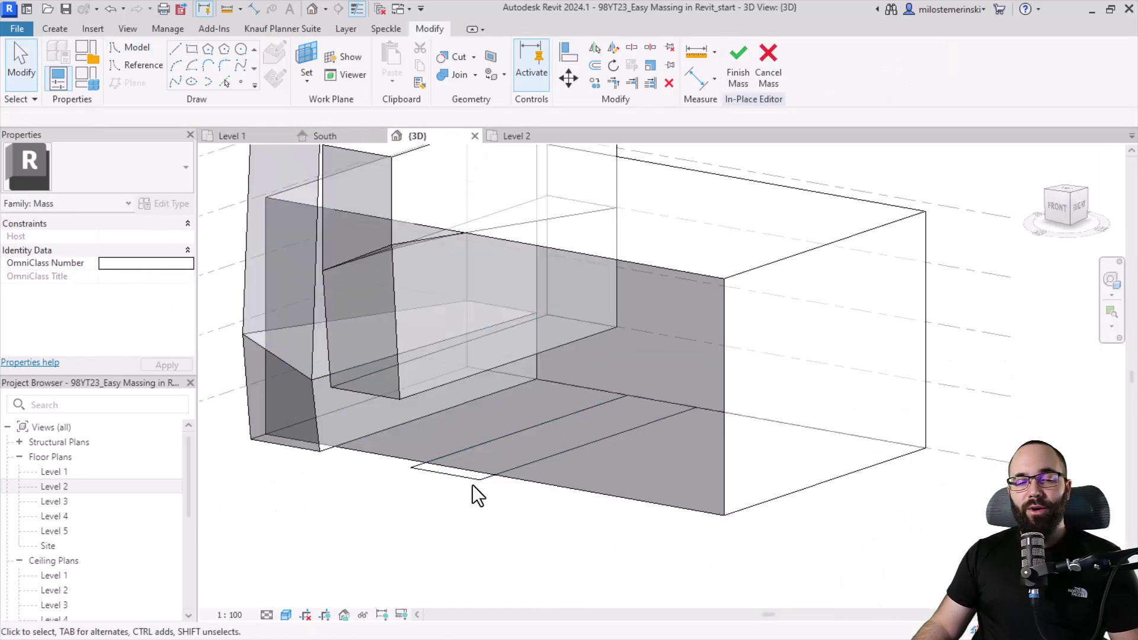
Build the third module's box from the narrow rectangle on Level 1 and stack a copy directly above it in the South elevation.
click(477, 496)
click(325, 135)
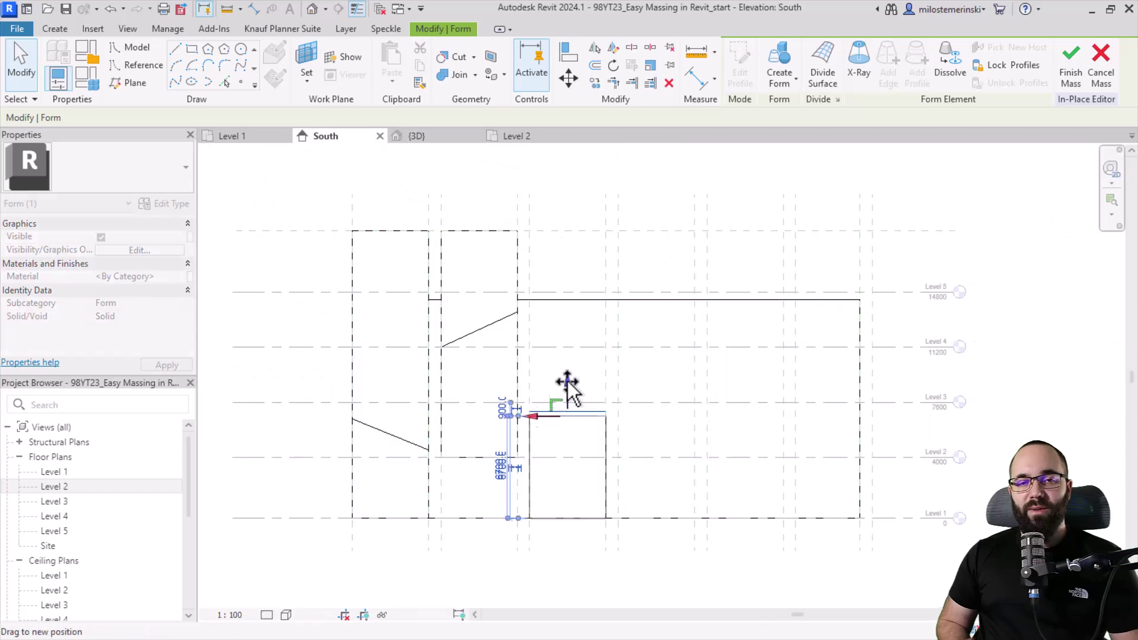
key(Escape)
click(603, 507)
key(m)
key(v)
click(606, 518)
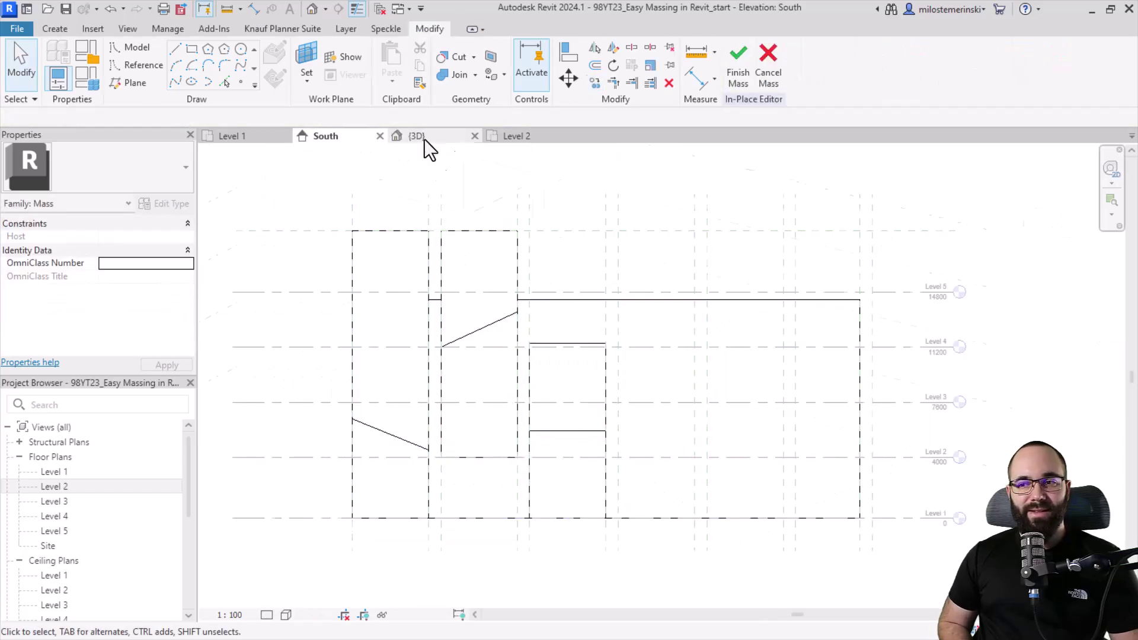
Move the lower front vertices of the third module's upper form to slope its base, and align the lower form's vertices with them.
click(417, 136)
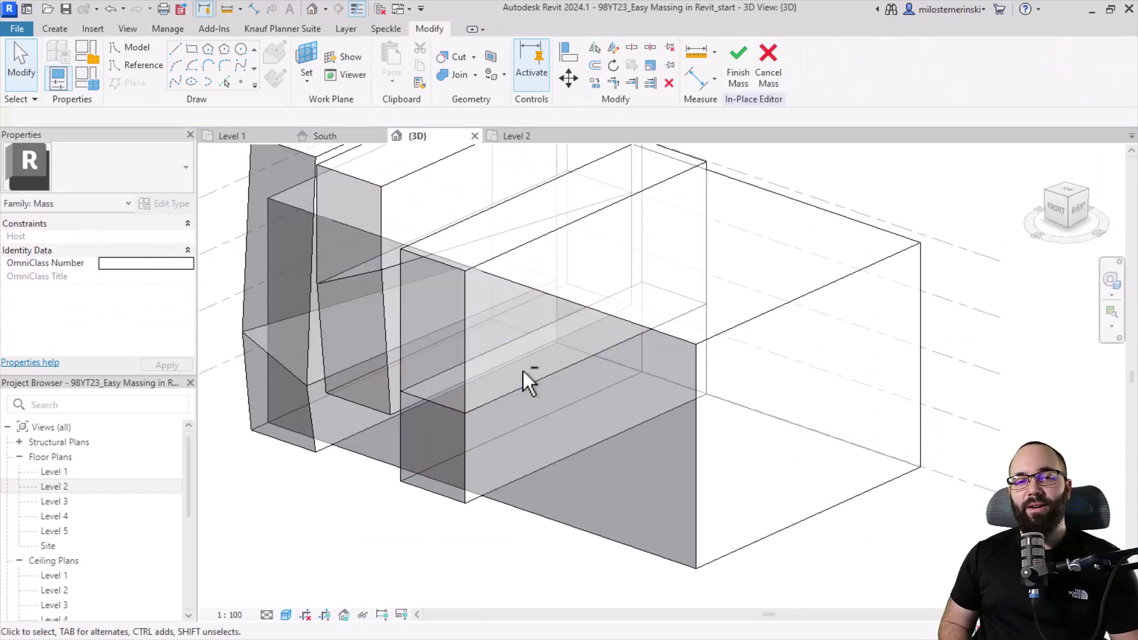
click(419, 439)
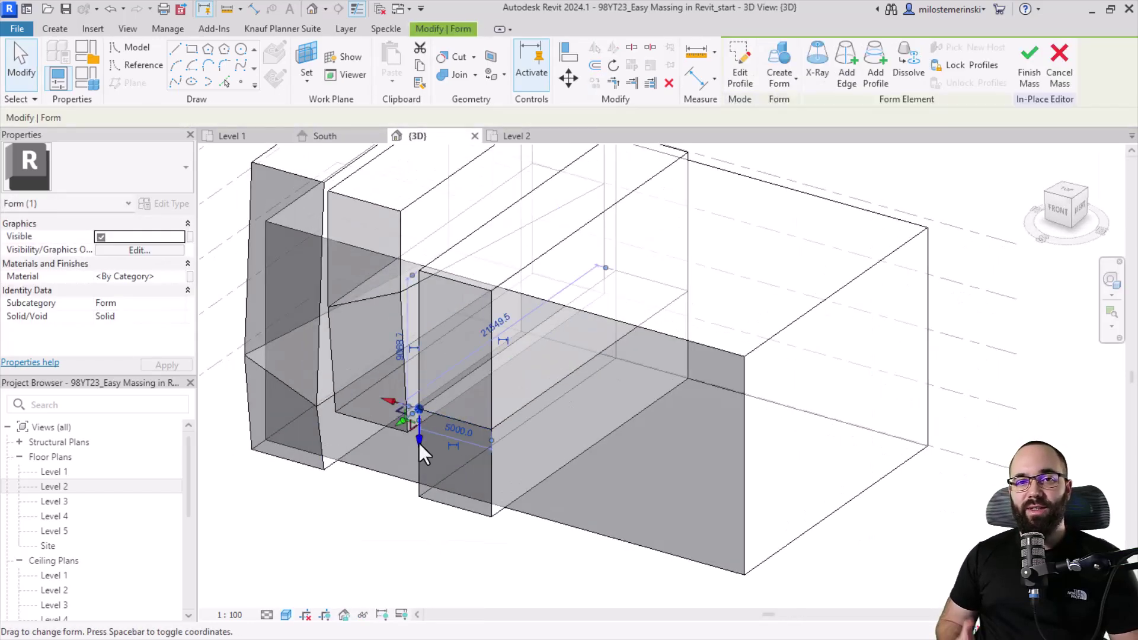
click(517, 136)
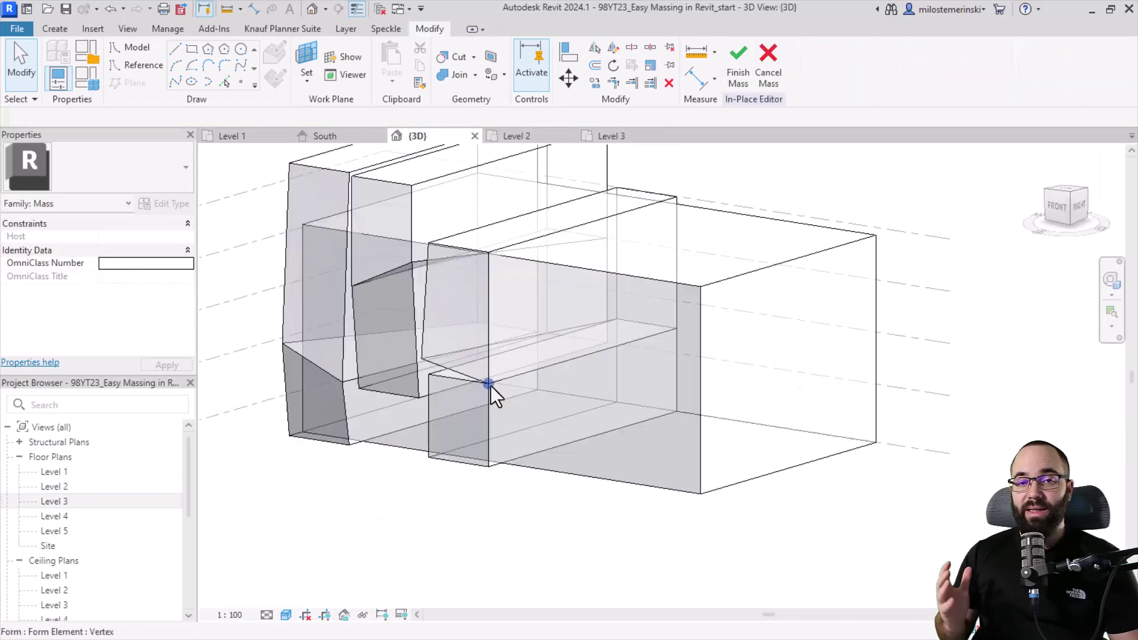
scroll(494, 391, up, 3)
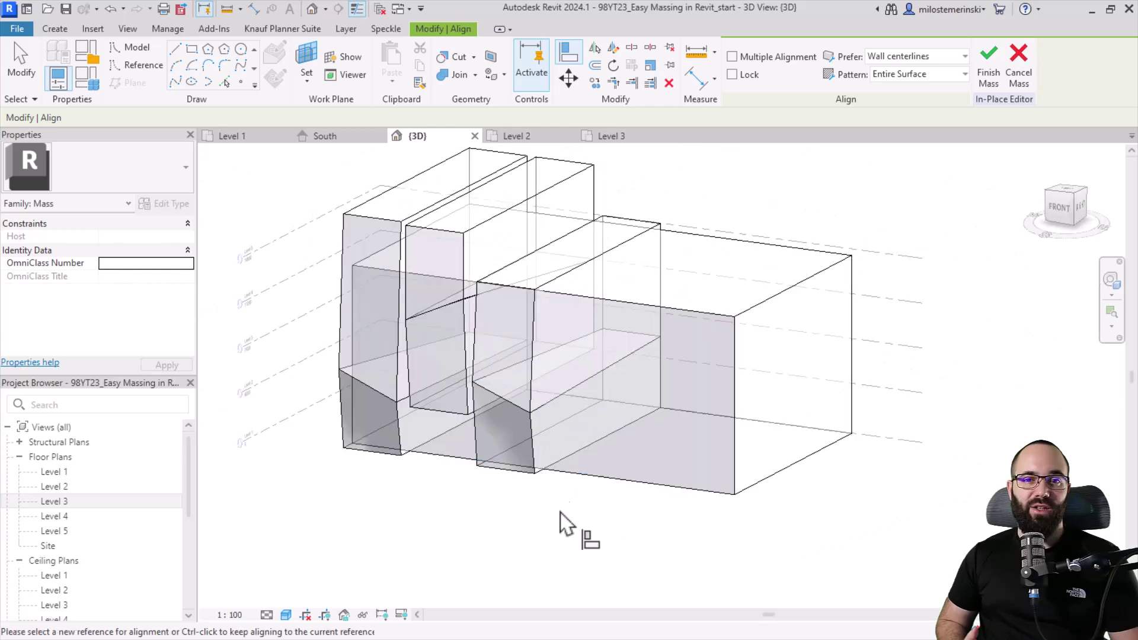
click(521, 389)
Copy the shaped second and third modules along the front into the next two reference-plane bays in the Level 1 plan.
ctrl+click(401, 298)
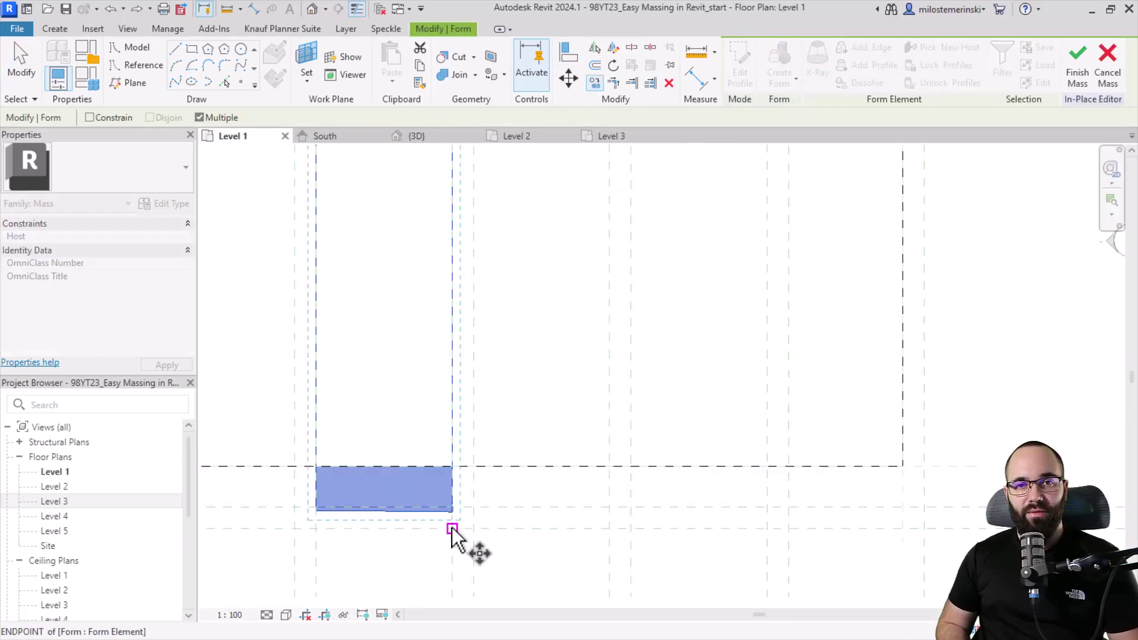
click(452, 528)
click(633, 534)
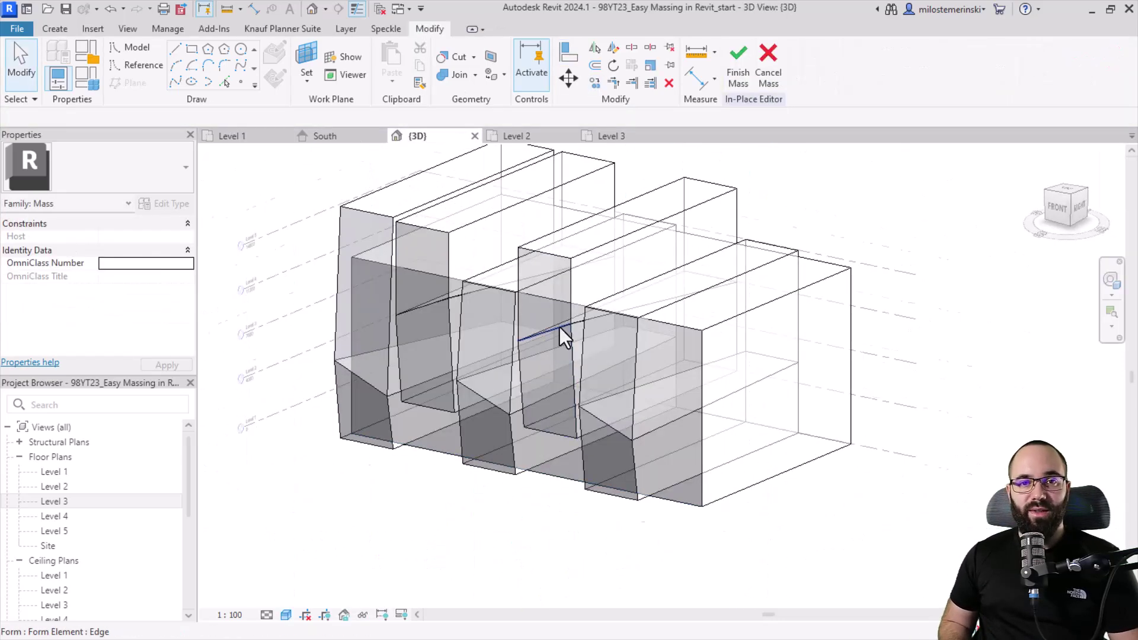
Lower the sloped joint of the fourth module by moving the upper form's lower front vertices and aligning the lower form to them.
scroll(572, 376, up, 3)
click(585, 335)
click(568, 54)
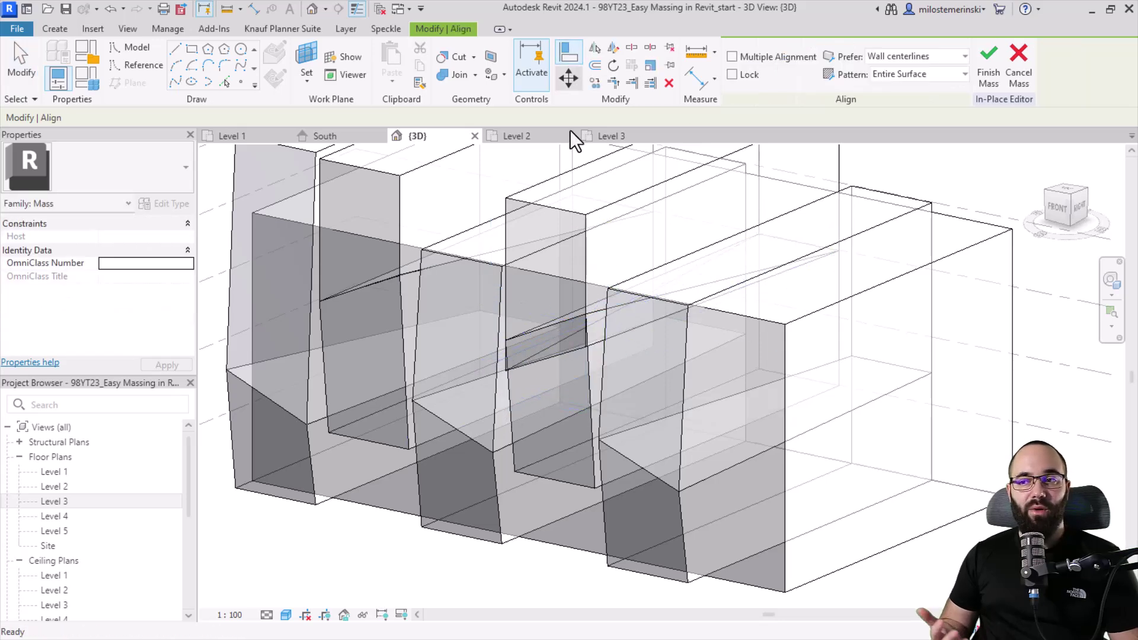
scroll(627, 330, up, 2)
scroll(595, 382, down, 3)
key(Escape)
Change the slope of the fifth module's joint by moving the upper form's lower front vertices and aligning the lower form to them.
click(594, 415)
key(a)
key(l)
click(595, 413)
click(627, 431)
key(Escape)
click(652, 400)
key(Escape)
shift+middle_drag(652, 401, 412, 540)
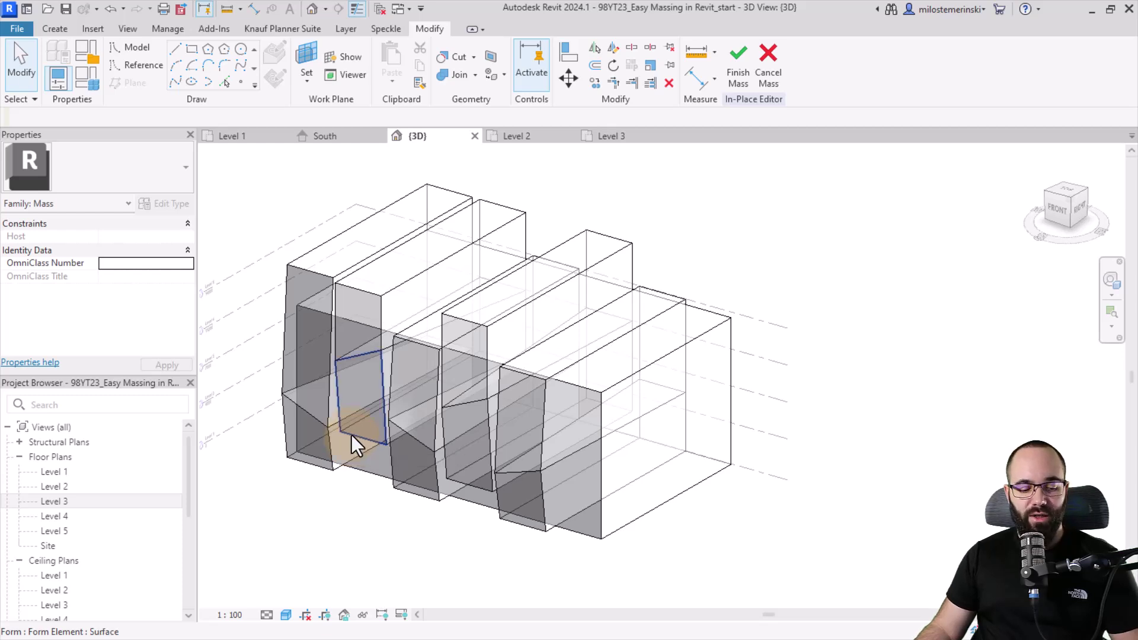
Copy both forms of the second module into the last reference-plane bay in the Level 3 plan.
key(Tab)
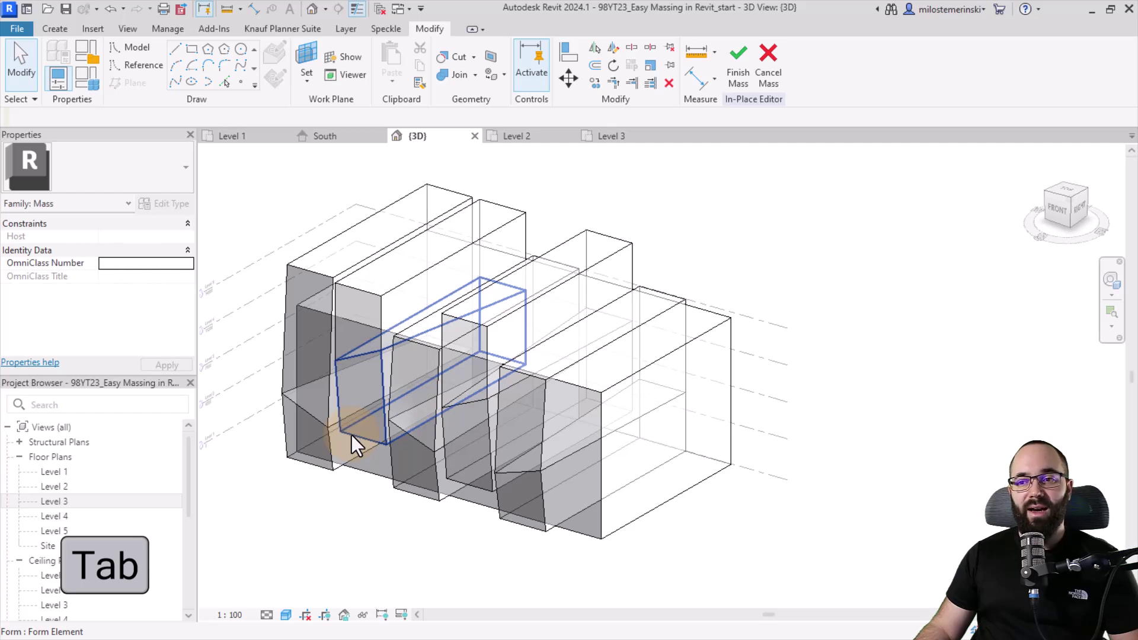
click(351, 435)
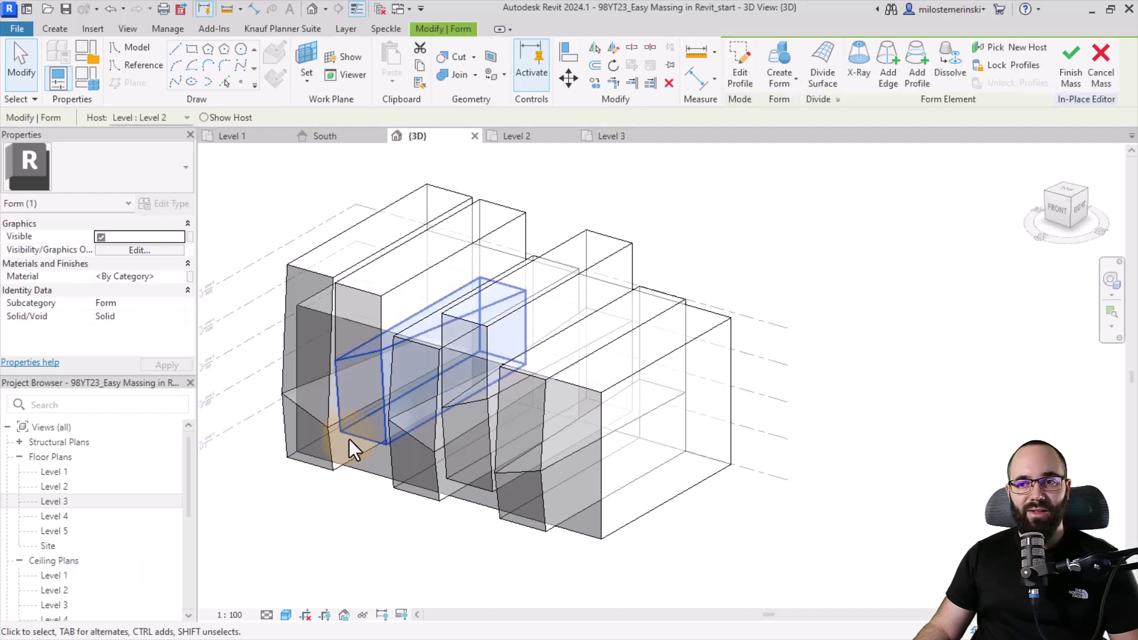
key(Tab)
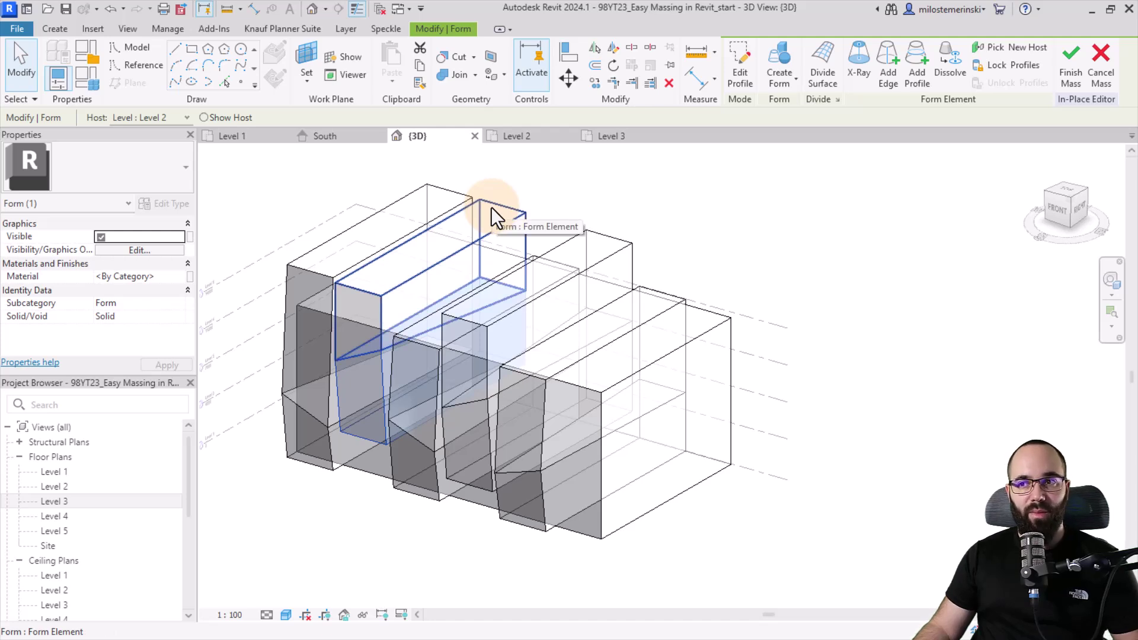
key(ctrl)
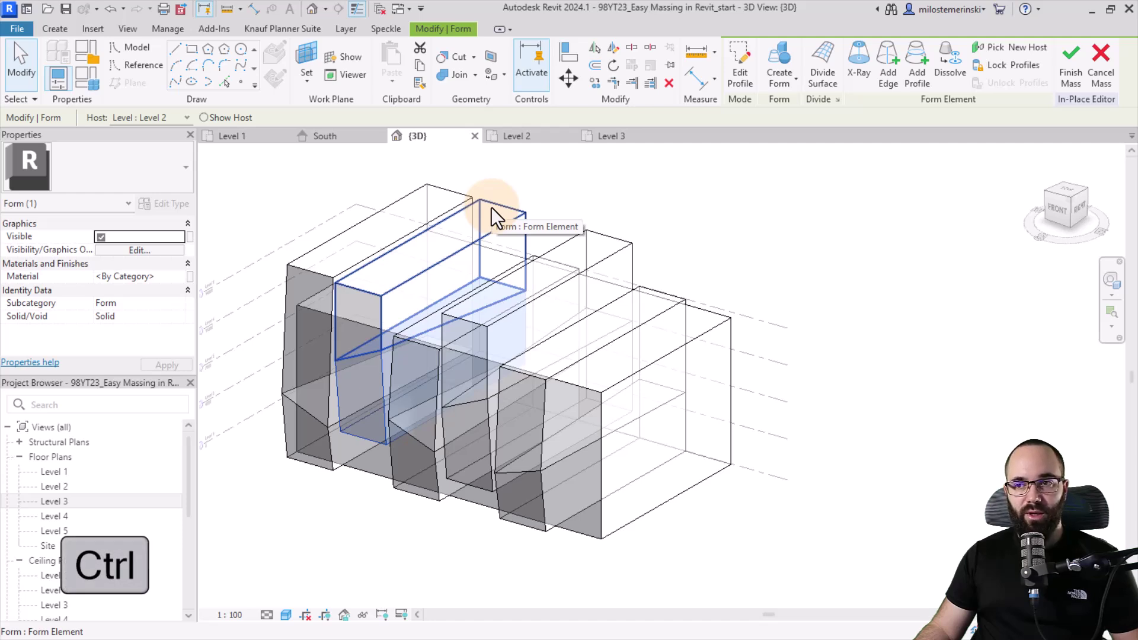
ctrl+click(491, 207)
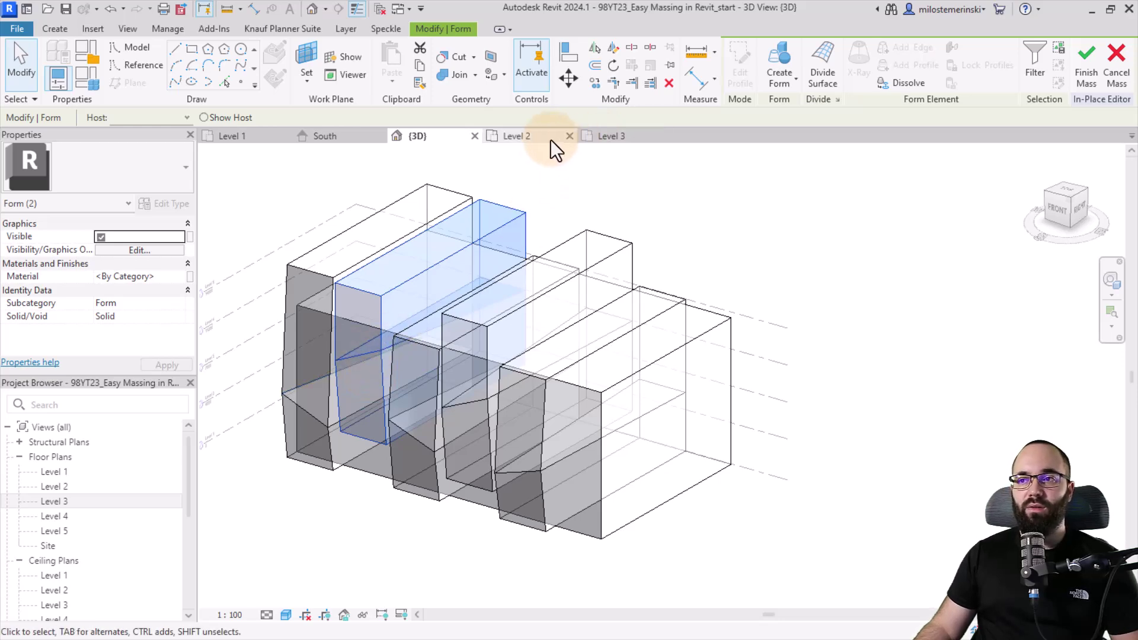
click(608, 140)
scroll(385, 415, down, 4)
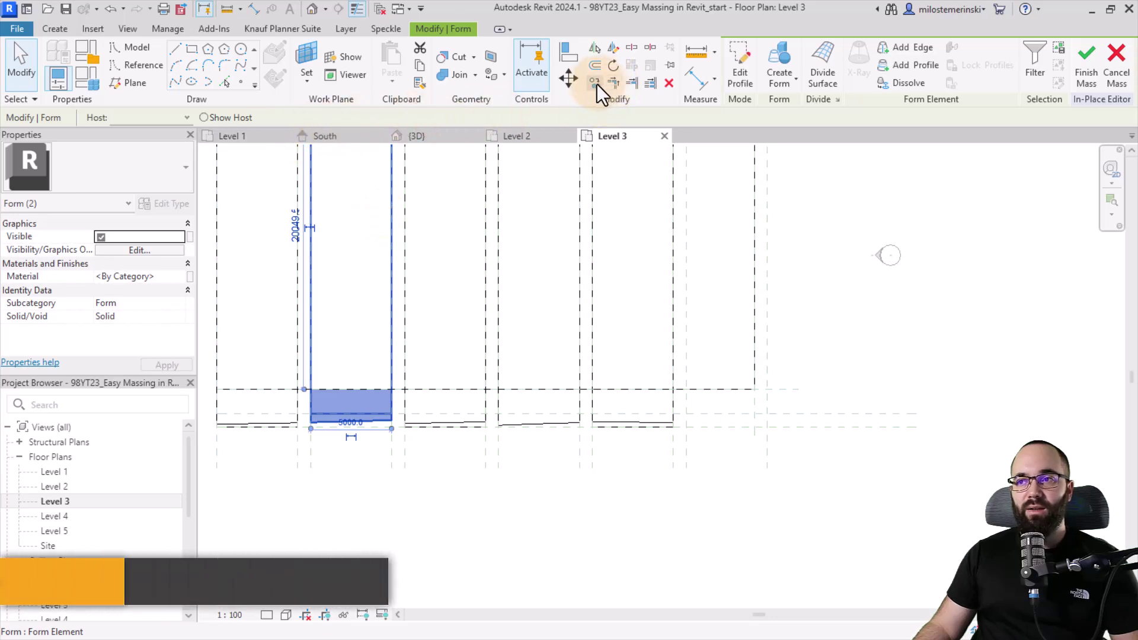
key(c)
key(o)
scroll(310, 439, up, 2)
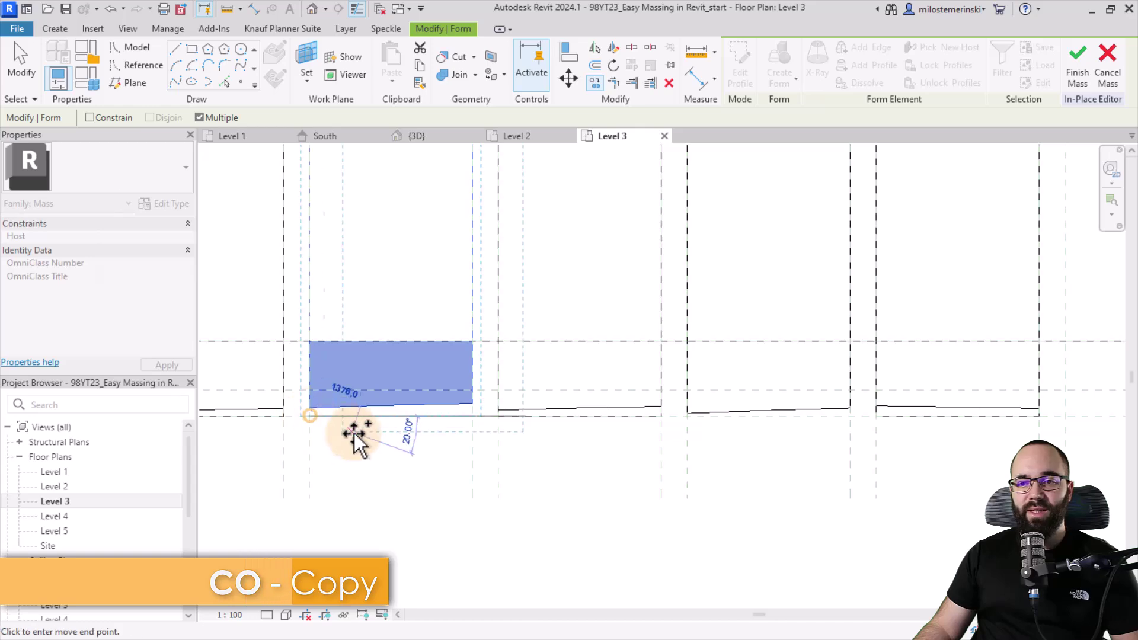
scroll(355, 439, down, 2)
scroll(737, 478, up, 2)
click(588, 387)
scroll(563, 504, down, 3)
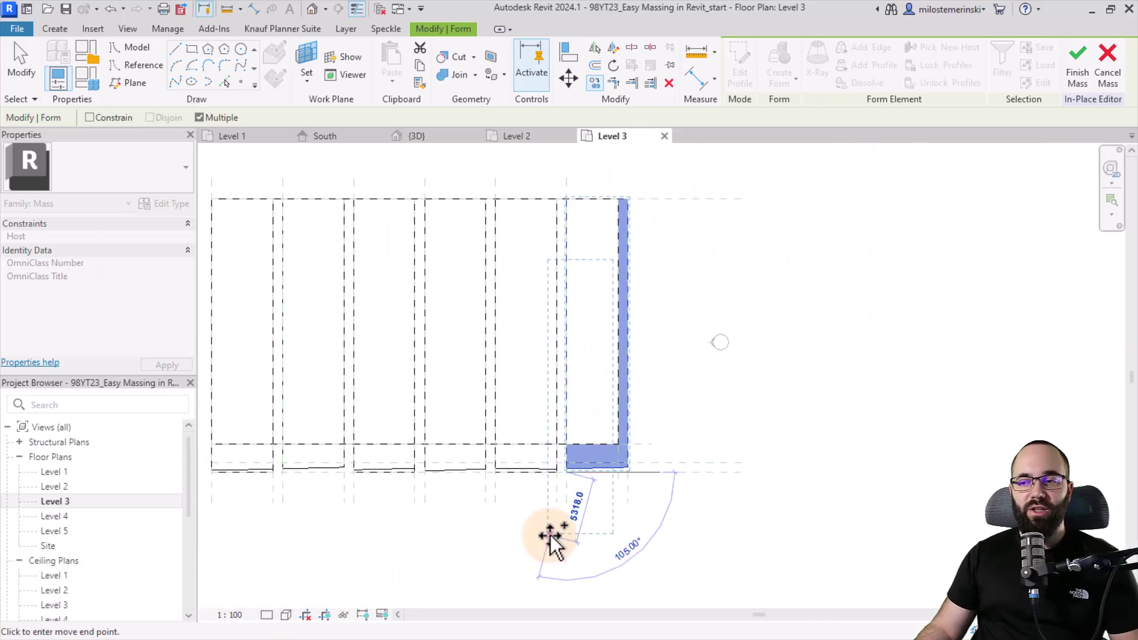
key(Escape)
key(Escape)
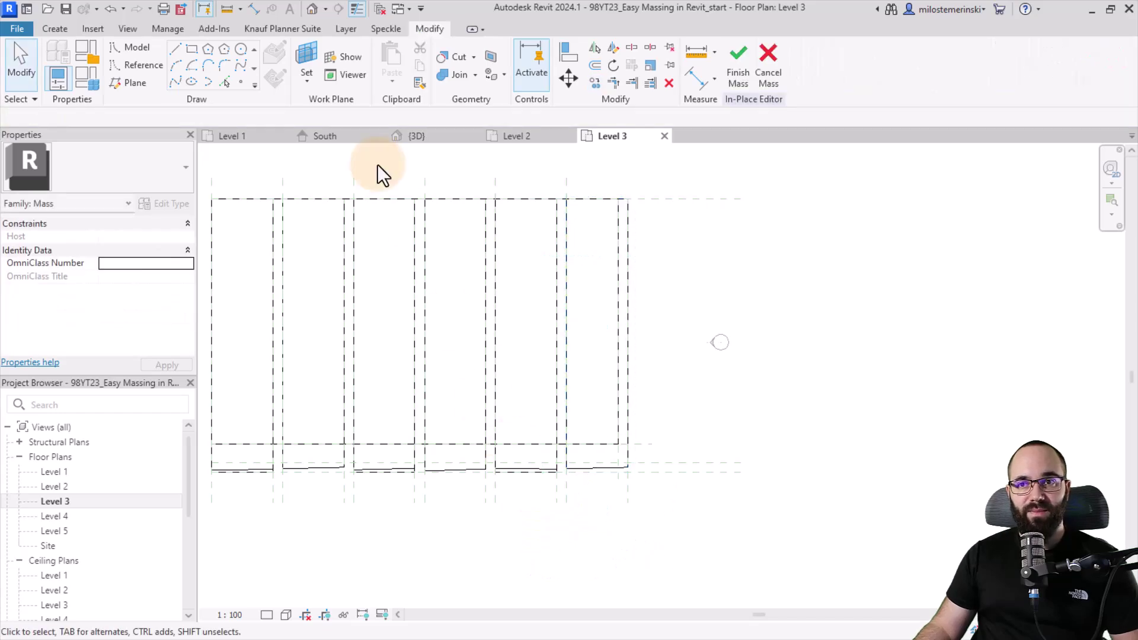
In the 3D view, lower the sixth module's upper-form front base vertices, pulling the outer one outward past the module's side.
click(432, 138)
shift+middle_drag(642, 523, 575, 423)
scroll(521, 400, up, 4)
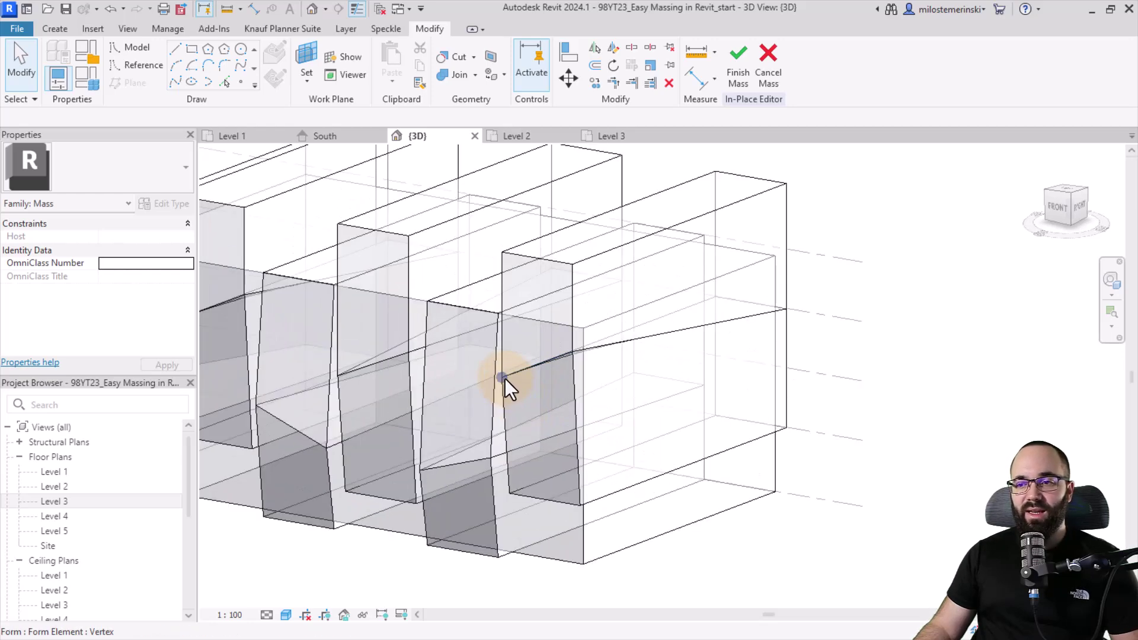
drag(503, 378, 501, 450)
drag(576, 353, 634, 468)
shift+middle_drag(719, 500, 457, 465)
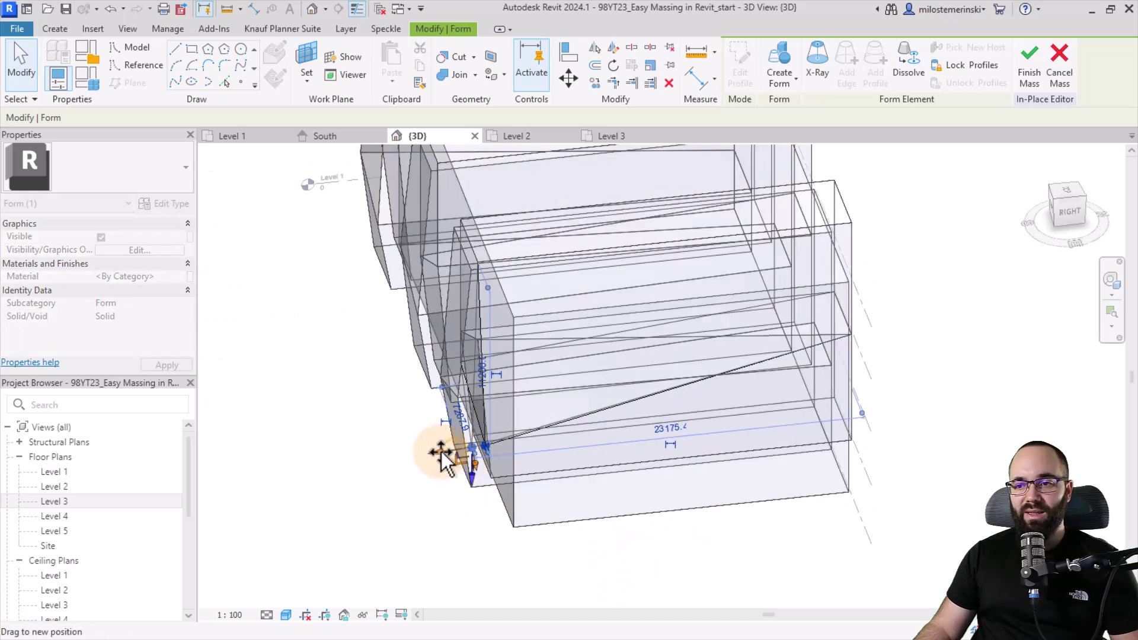
shift+middle_drag(561, 539, 698, 421)
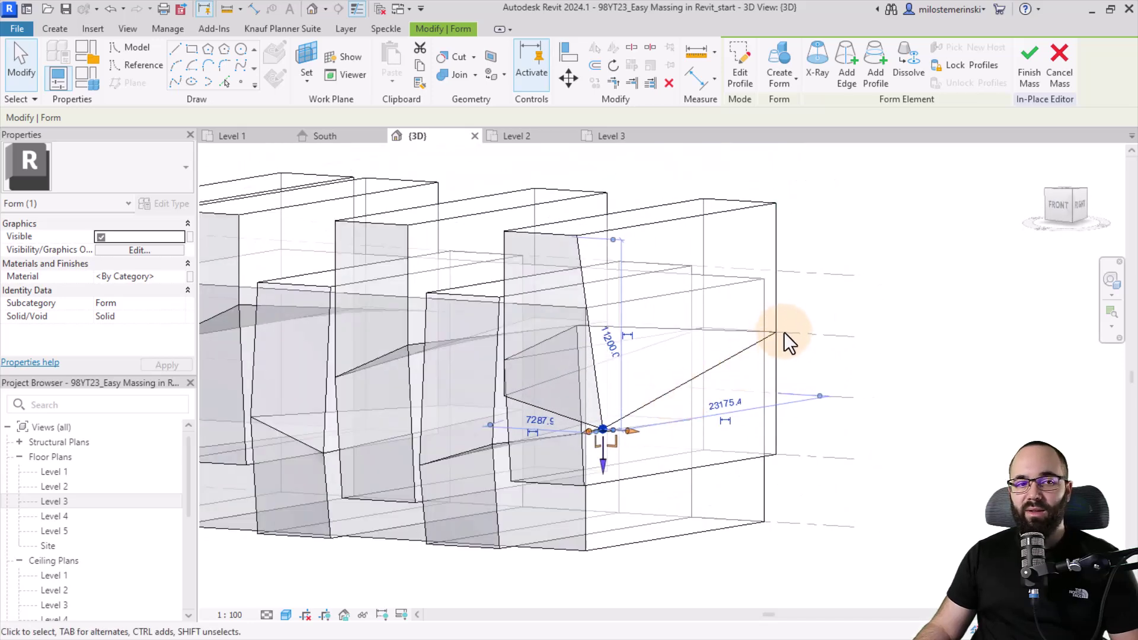
Move the sixth upper form's outer rear base vertex down and outward, and pull its outer front base vertex slightly inward.
drag(778, 335, 824, 437)
shift+middle_drag(803, 516, 800, 427)
drag(800, 427, 814, 427)
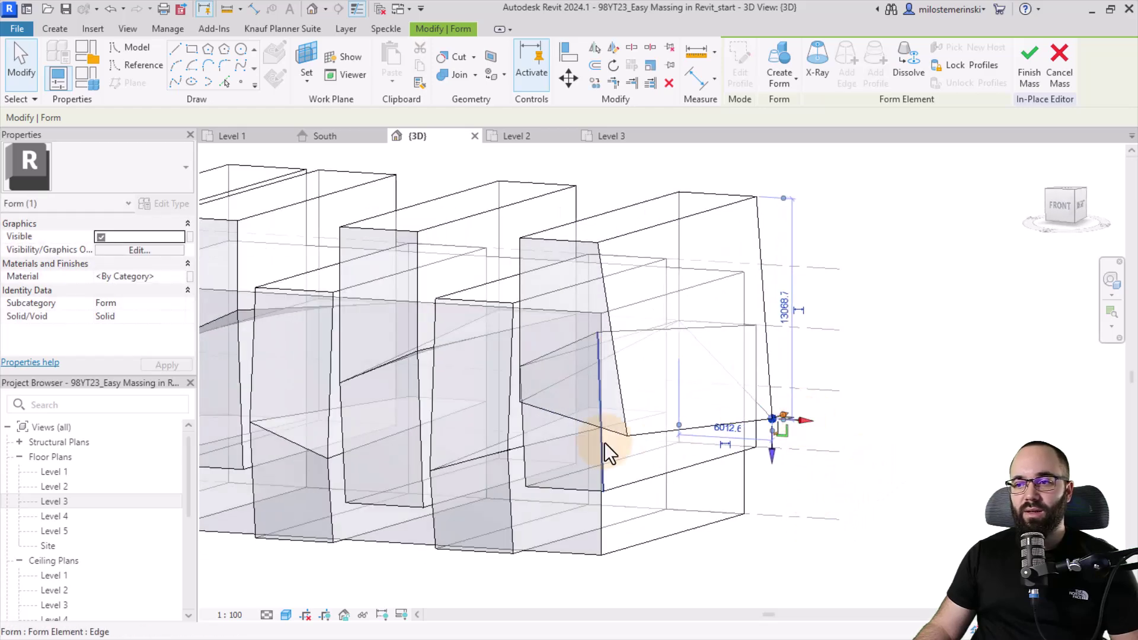
click(628, 436)
shift+middle_drag(666, 483, 698, 479)
drag(699, 479, 684, 478)
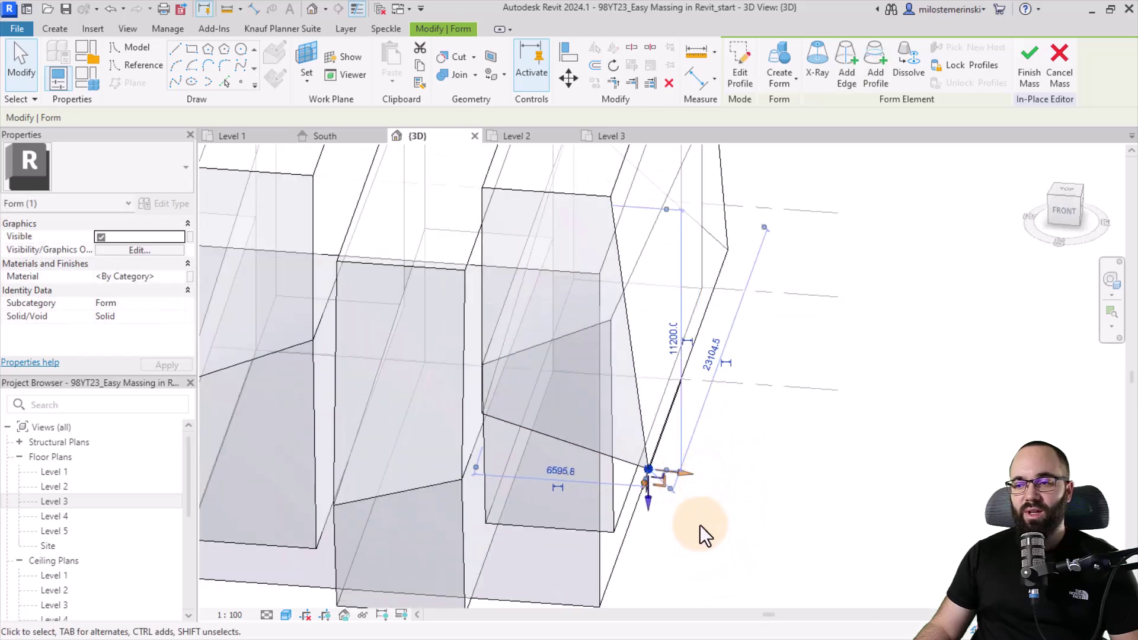
shift+middle_drag(649, 493, 736, 496)
scroll(715, 492, down, 3)
key(Escape)
scroll(702, 396, up, 2)
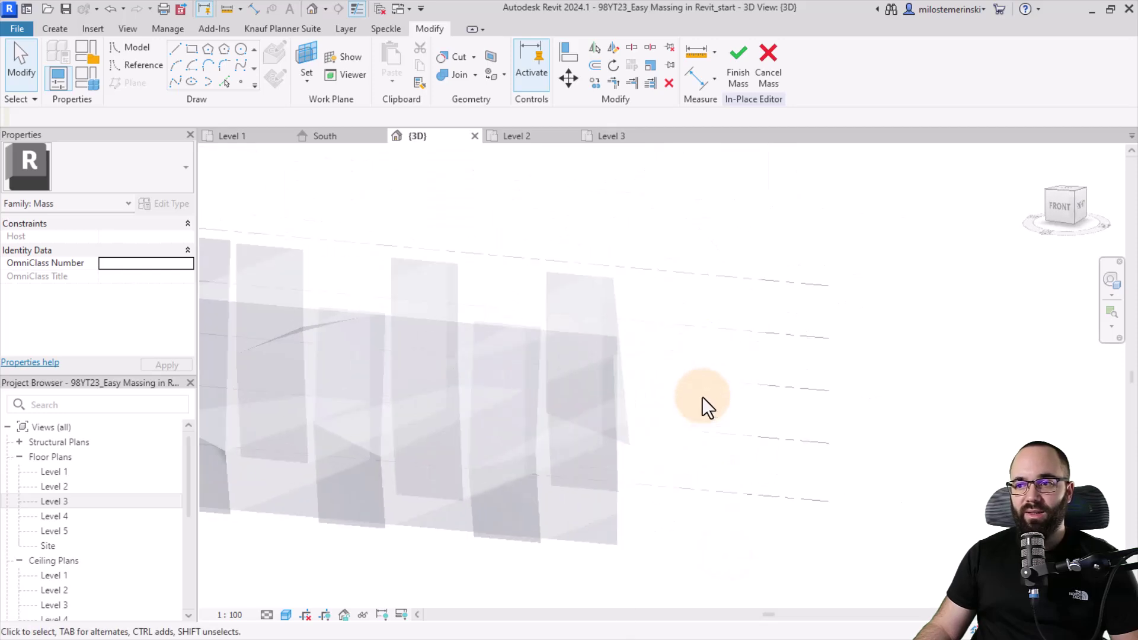
Align the sixth module's lower-form top vertices at the front and outer rear with the upper form's moved base vertices.
click(571, 59)
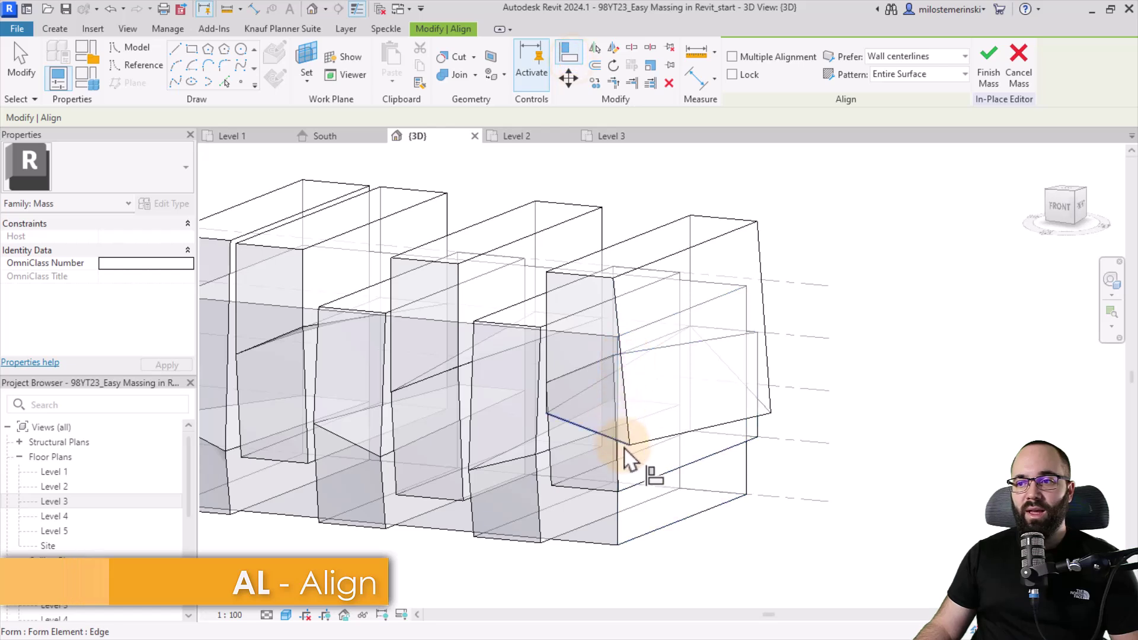
click(630, 444)
click(642, 382)
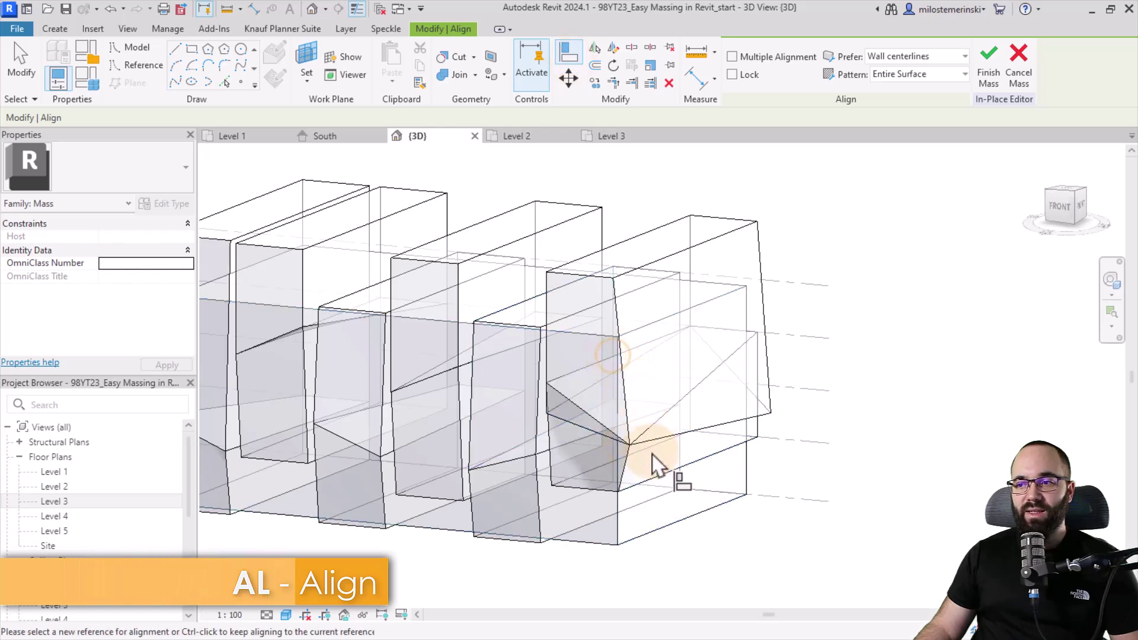
click(549, 396)
click(770, 413)
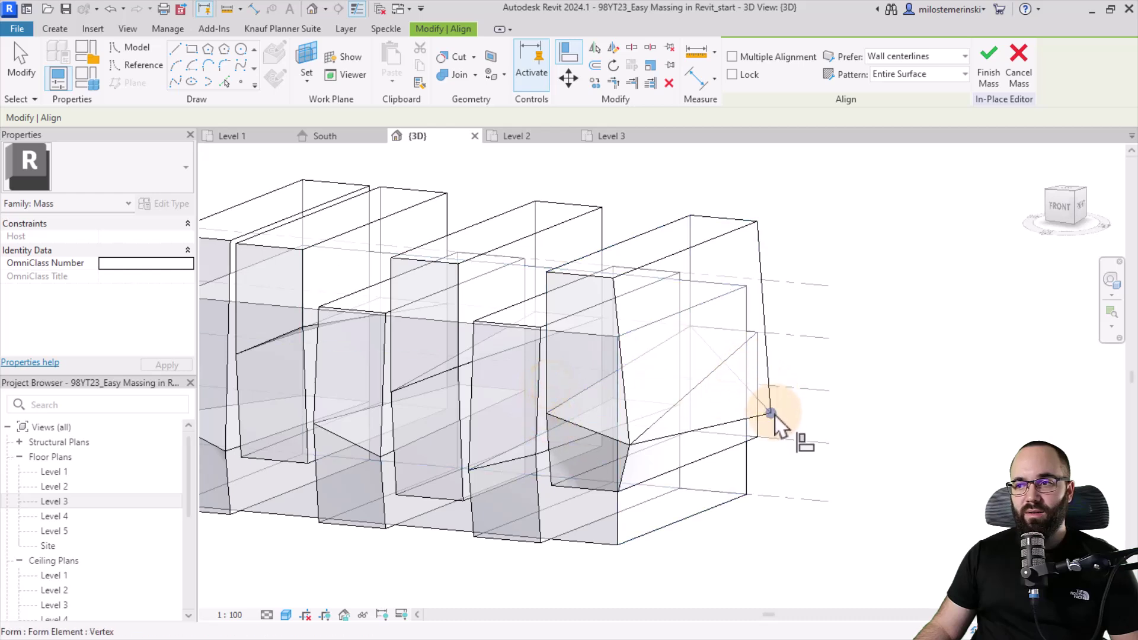
click(765, 341)
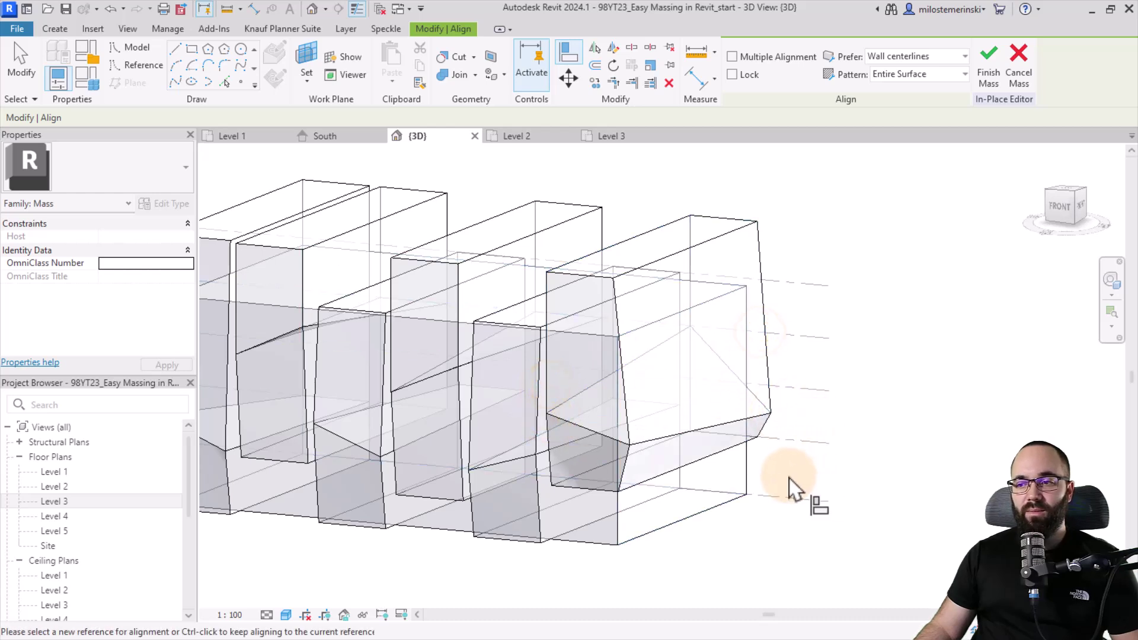
key(Escape)
key(Escape)
shift+middle_drag(787, 468, 509, 461)
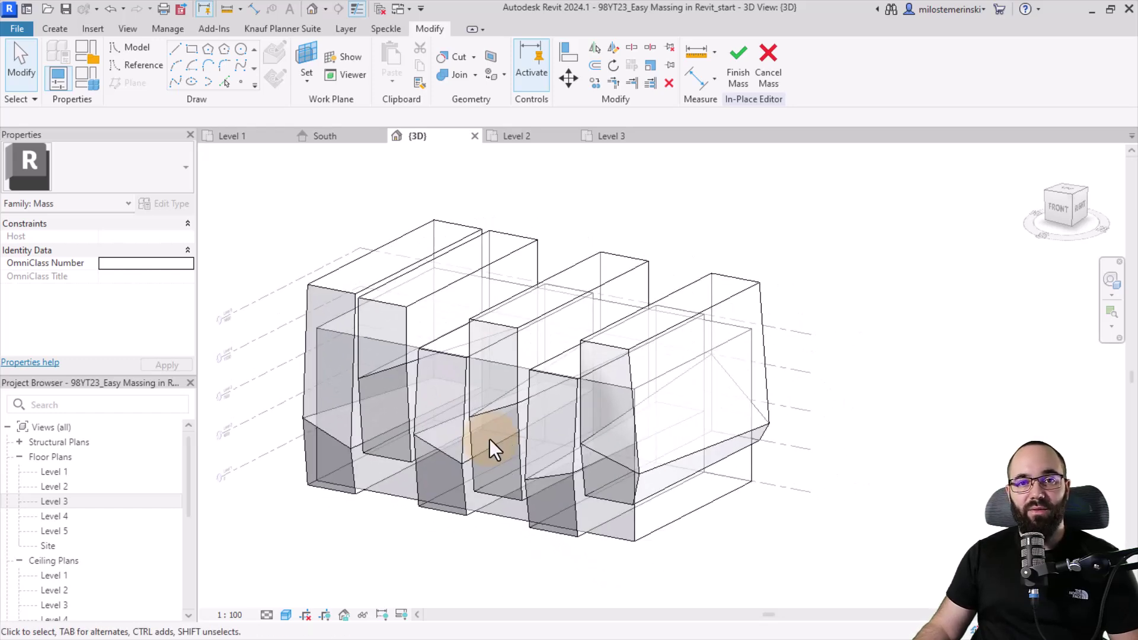
Join the upper and lower forms of the first module, and those of the second module.
click(454, 75)
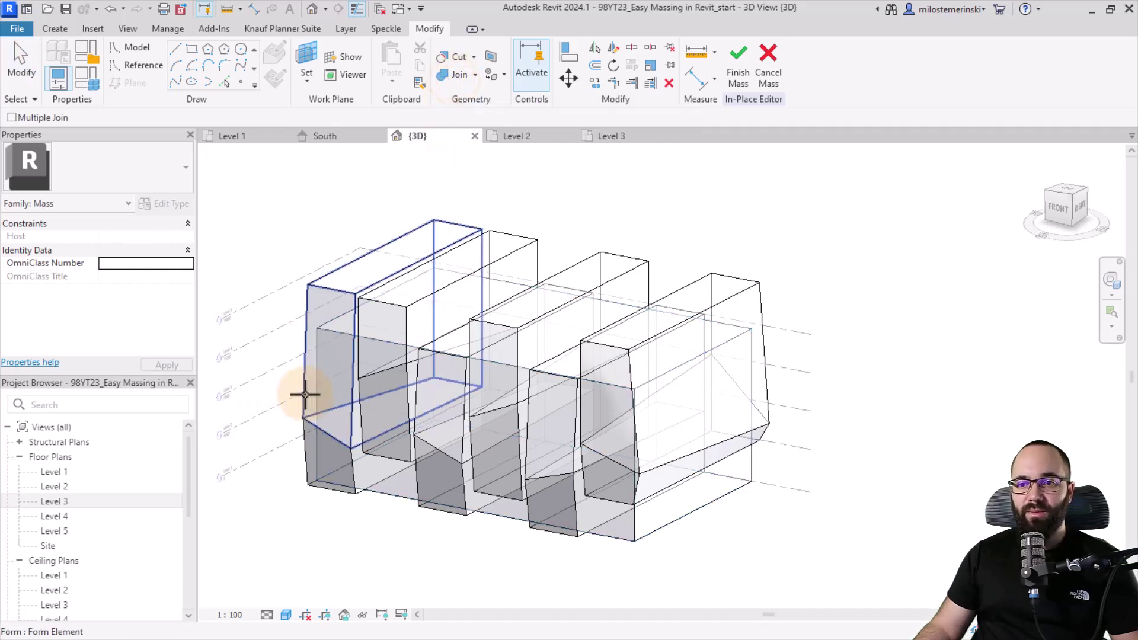
click(300, 396)
click(300, 434)
click(365, 433)
click(356, 366)
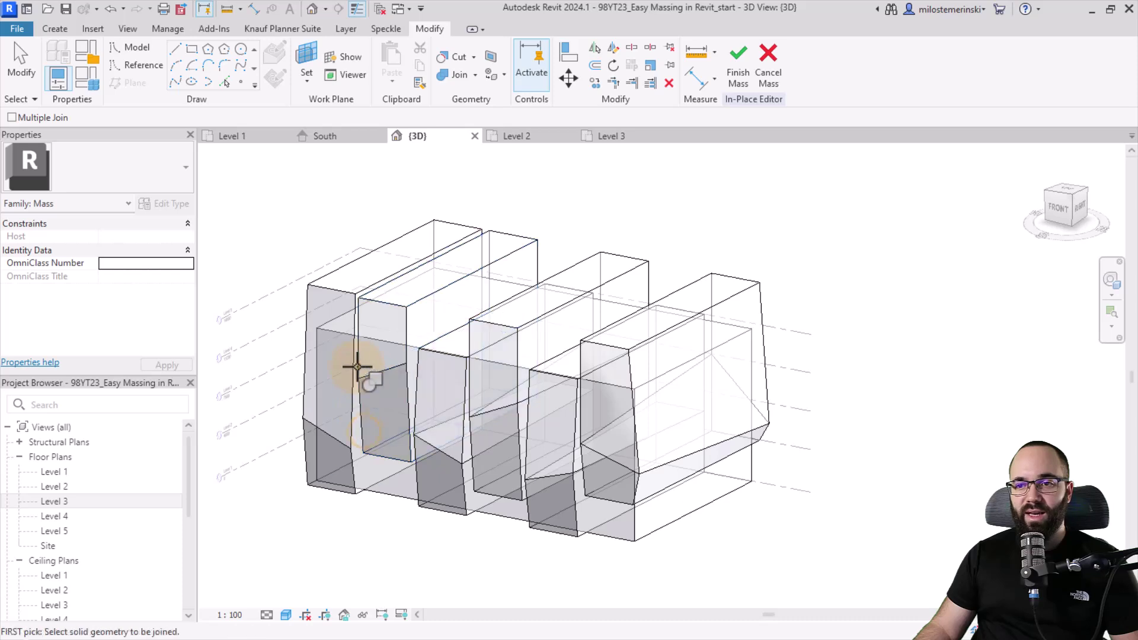
click(408, 469)
click(411, 464)
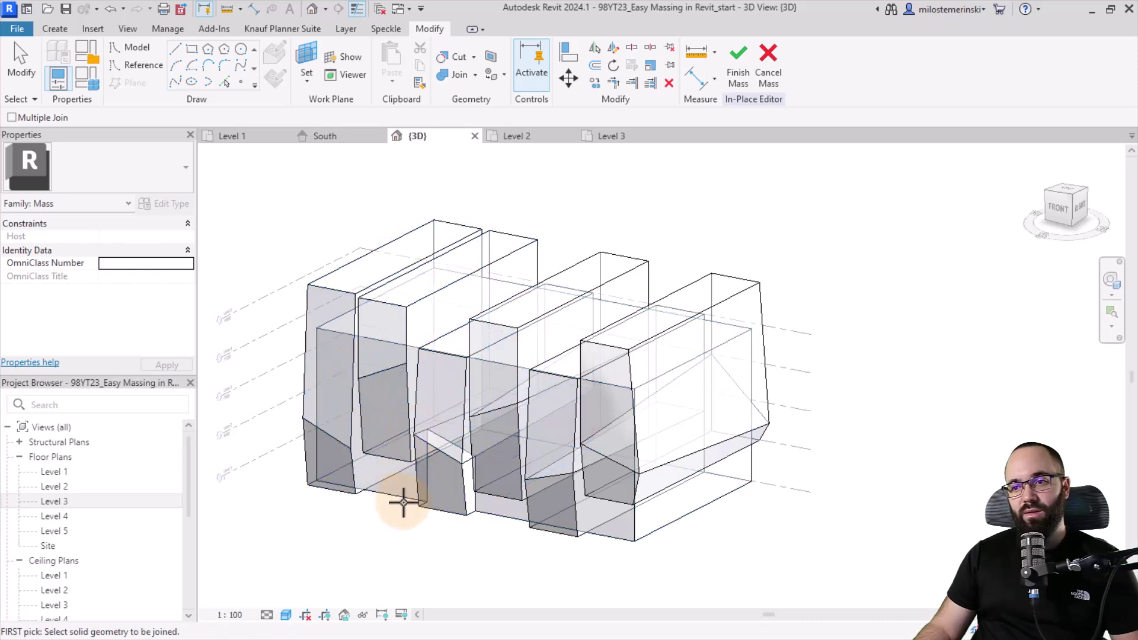
click(109, 13)
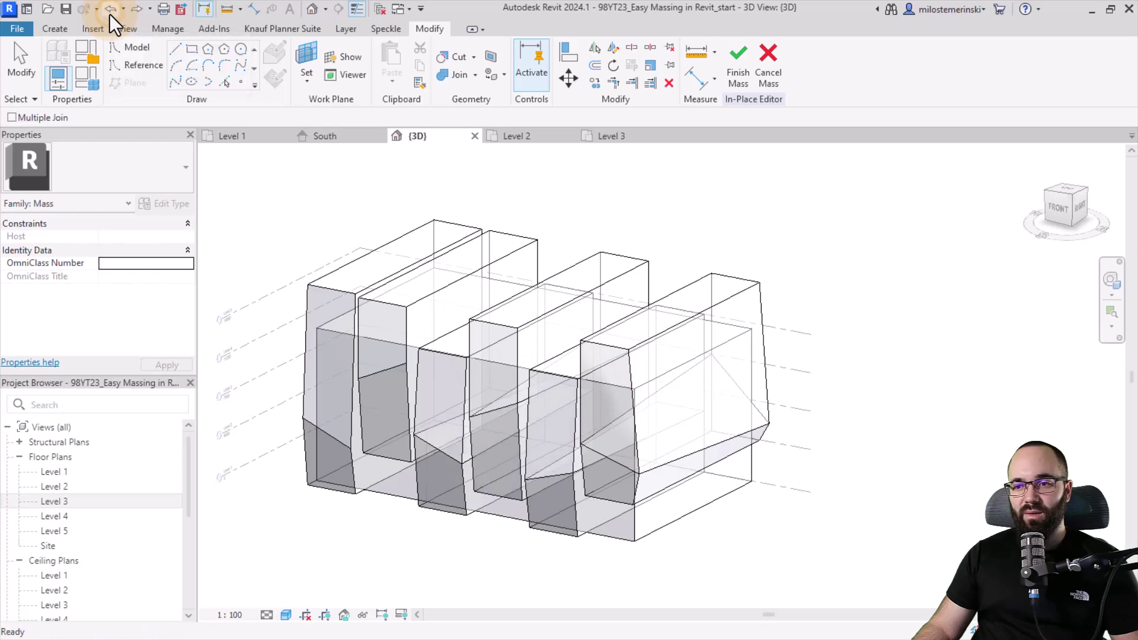
Join the upper form to the lower form in each of the third, fourth, fifth and sixth modules.
click(415, 470)
click(419, 400)
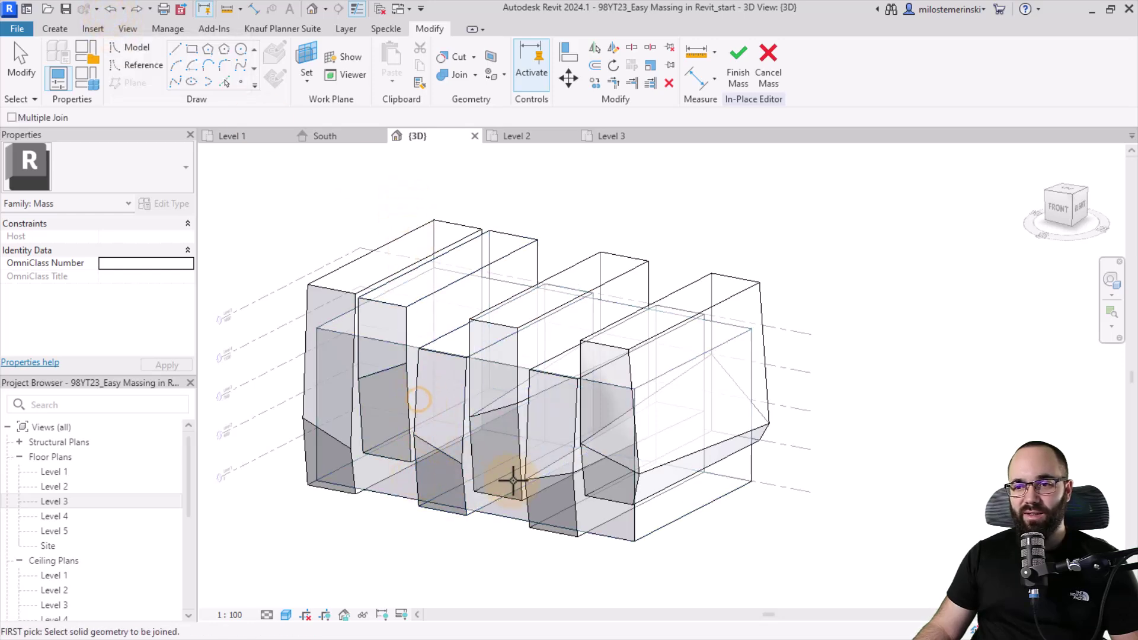
scroll(508, 439, up, 3)
click(520, 434)
click(524, 340)
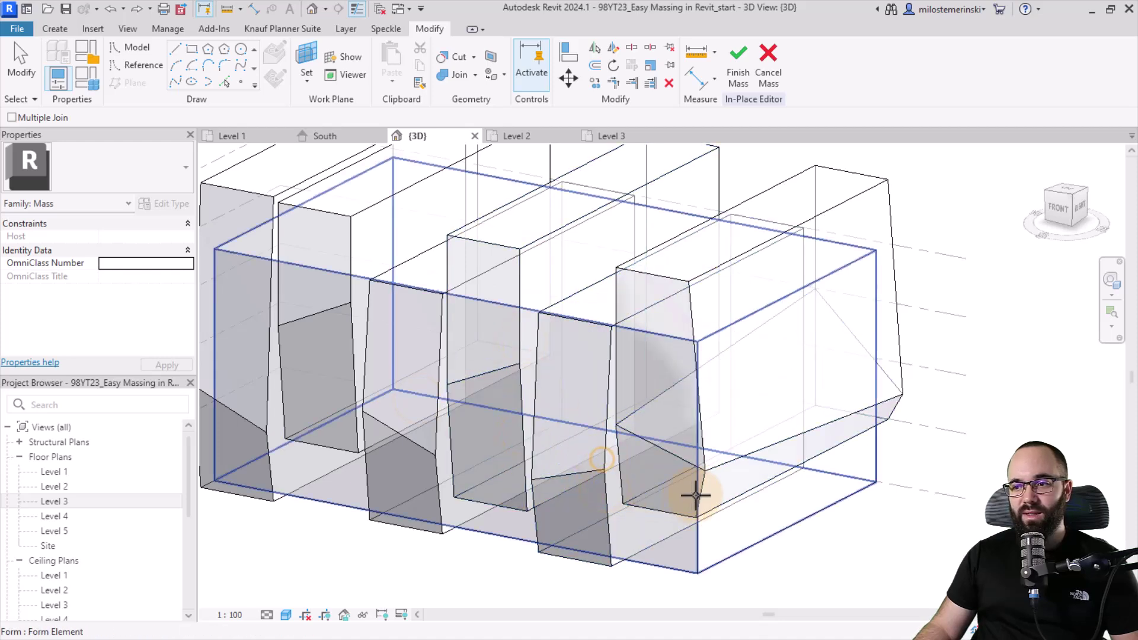
scroll(701, 445, down, 3)
middle_drag(666, 475, 678, 506)
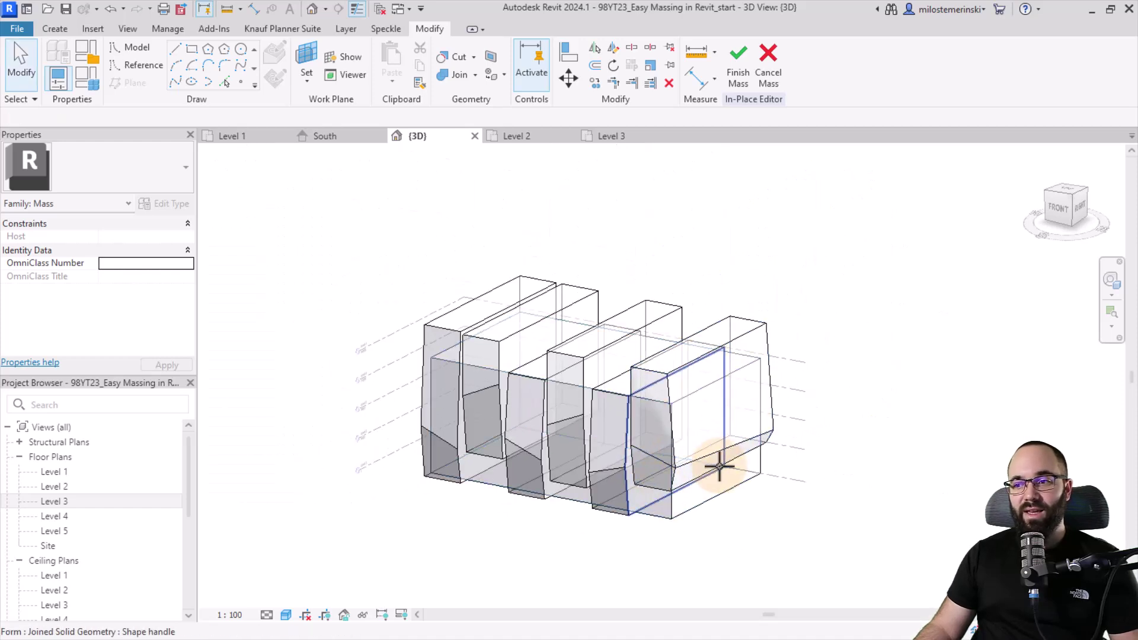
shift+middle_drag(569, 381, 457, 468)
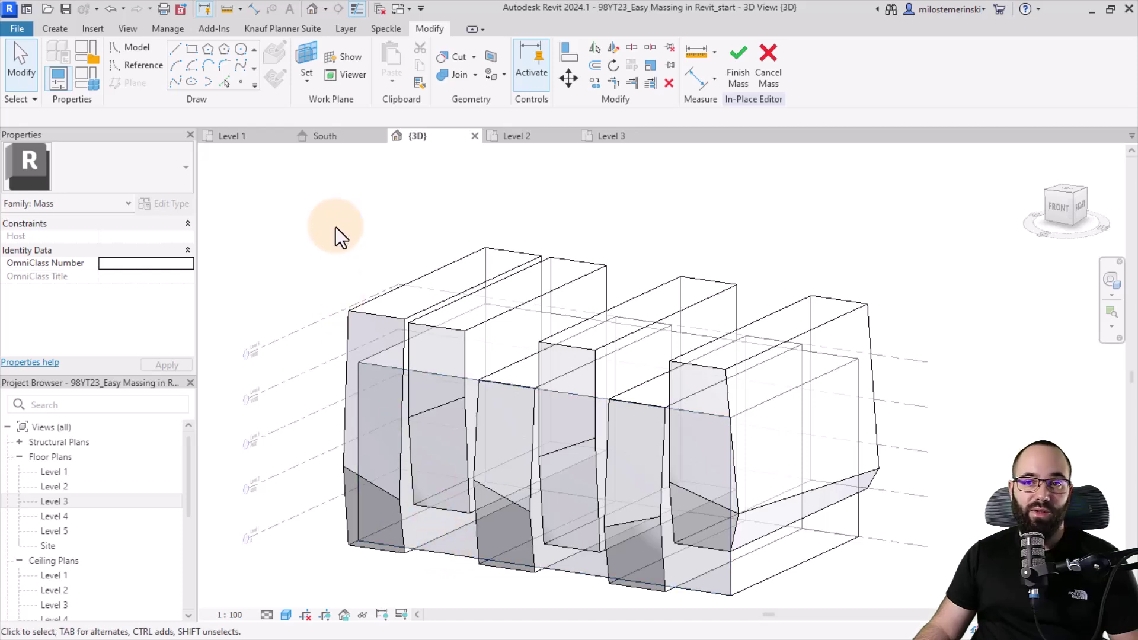
Use Join Geometry with Multiple Join to join all six front modules to the large main volume.
click(454, 79)
click(41, 118)
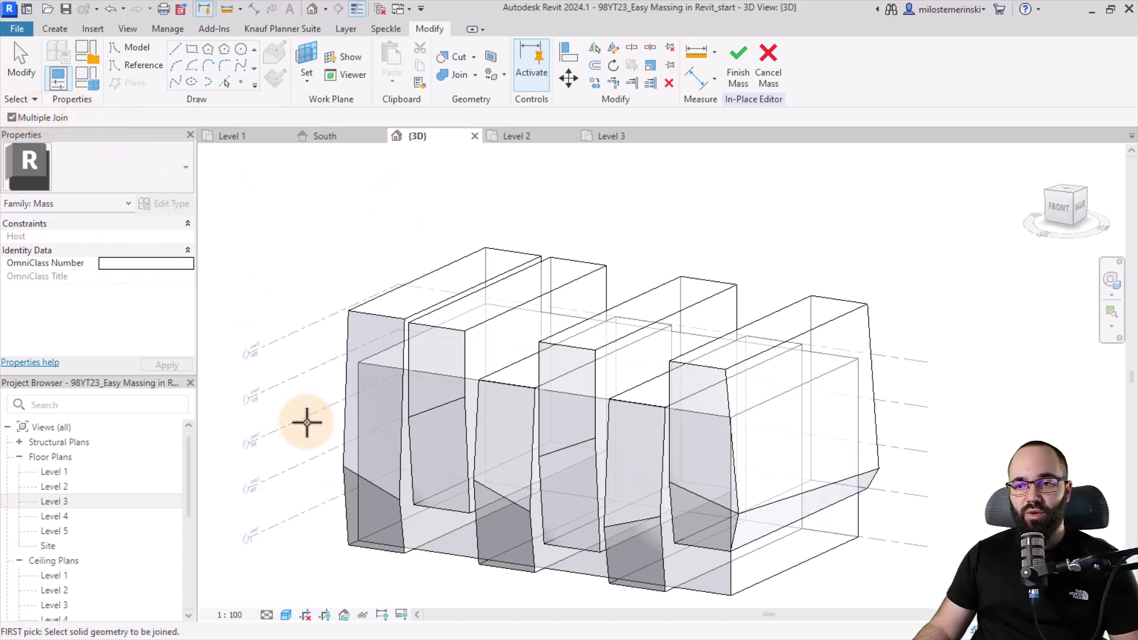
click(450, 556)
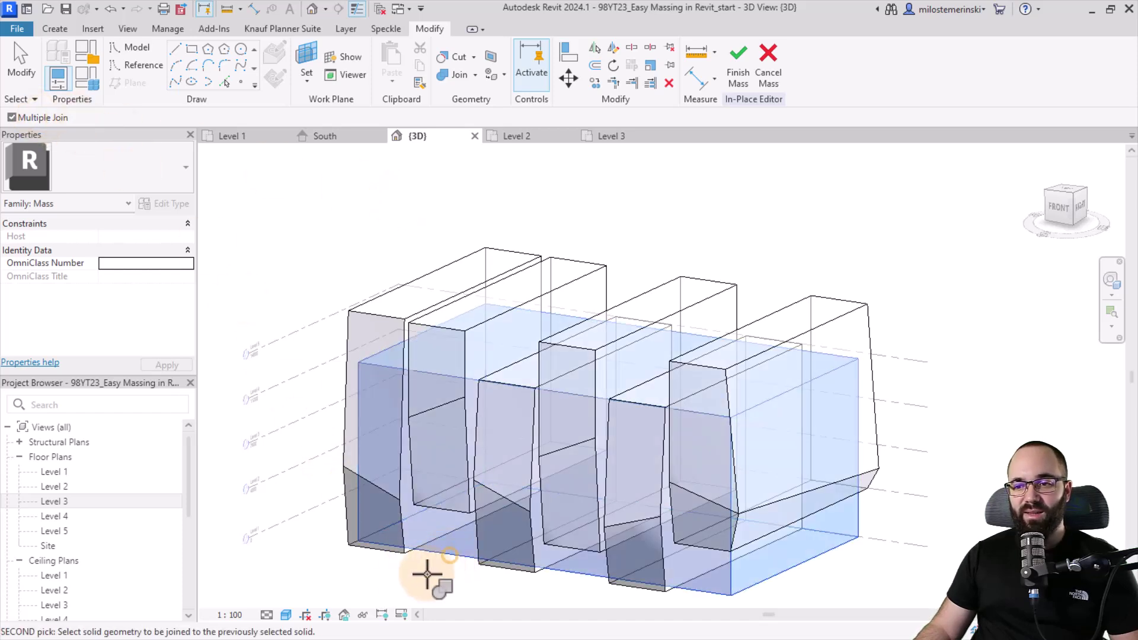
click(364, 550)
click(472, 342)
click(632, 317)
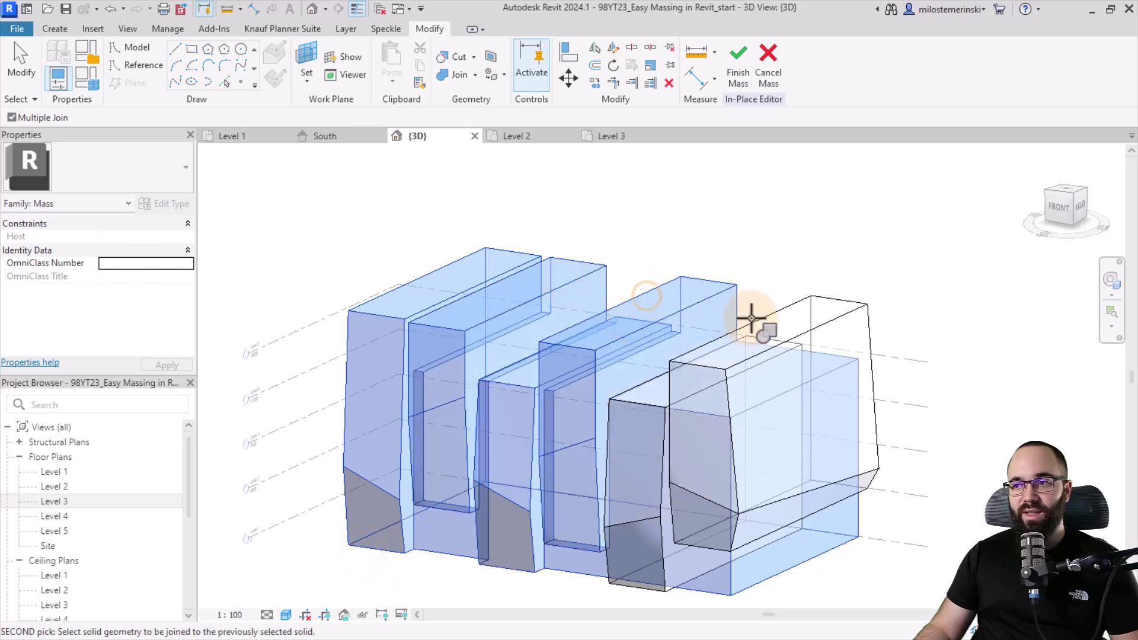
click(637, 405)
click(757, 312)
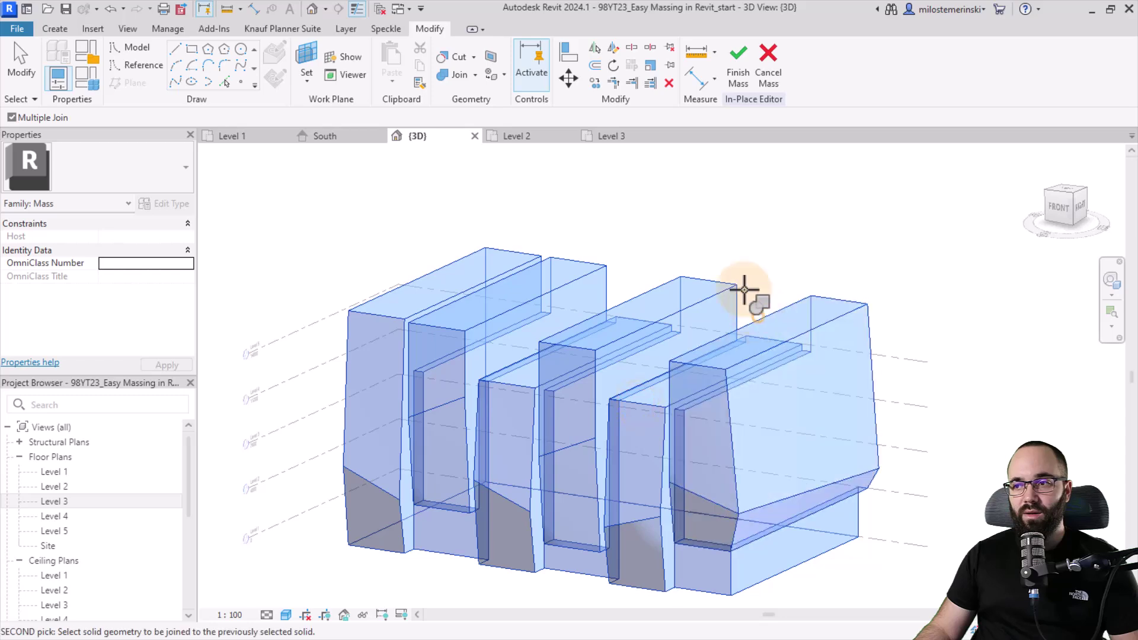
scroll(633, 203, down, 3)
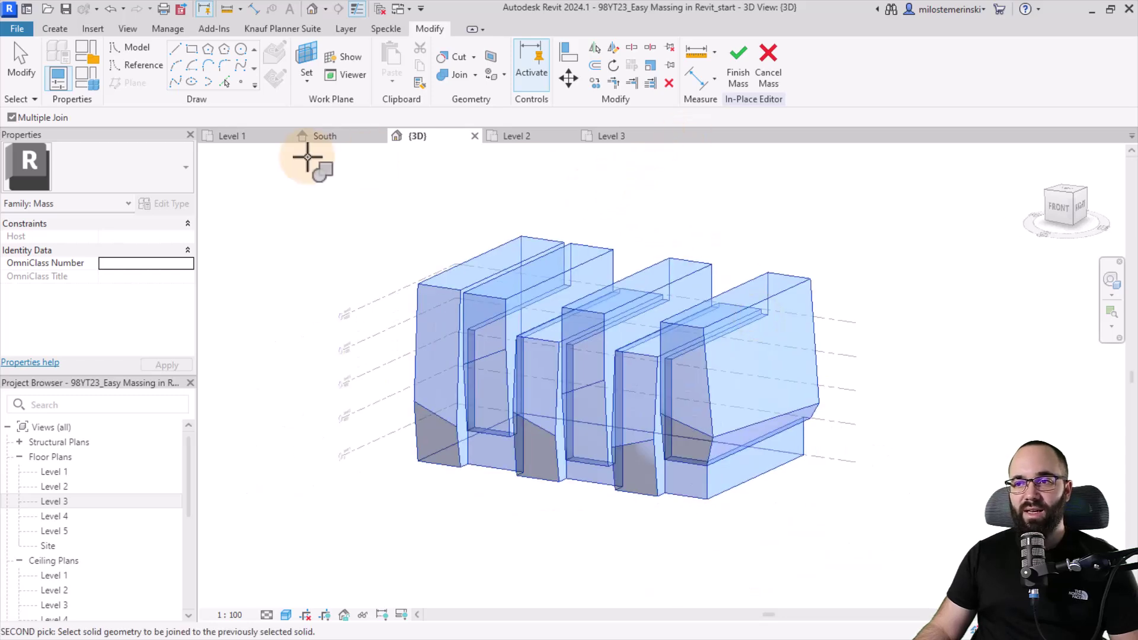
key(Escape)
middle_drag(416, 206, 432, 257)
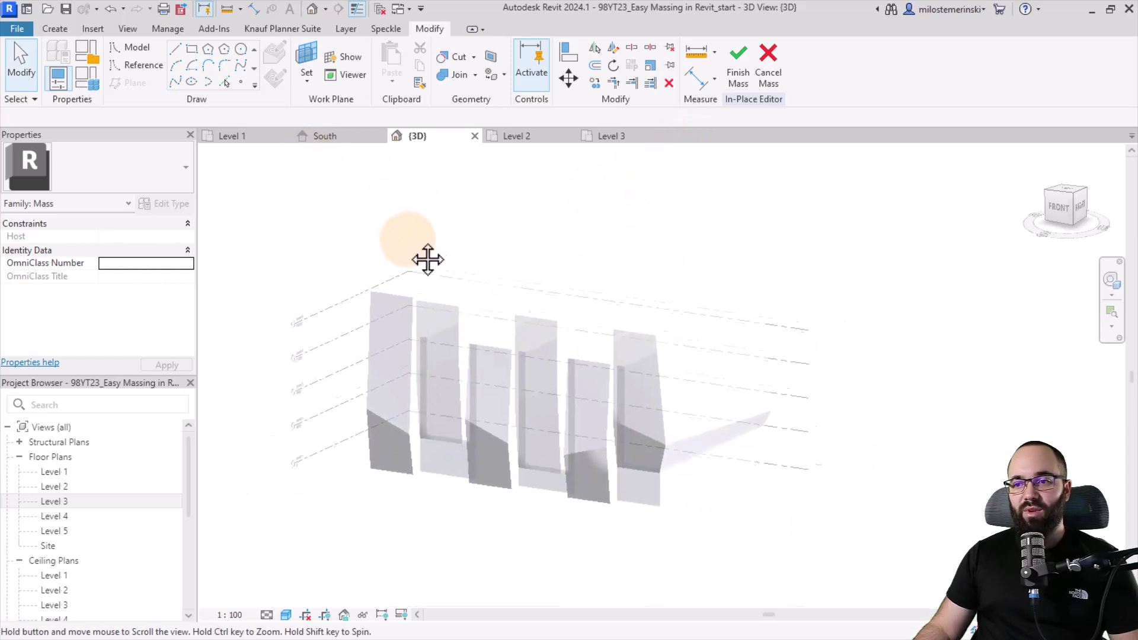
Finish the in-place mass and bring up the massing and site tools.
click(741, 83)
shift+middle_drag(504, 584, 526, 553)
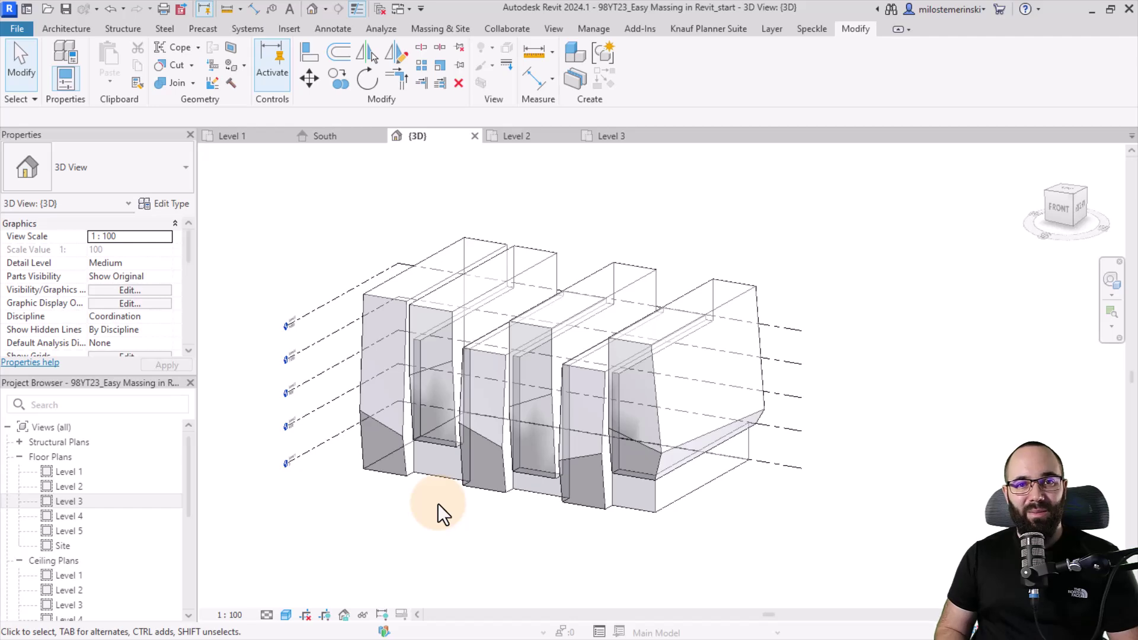
click(427, 33)
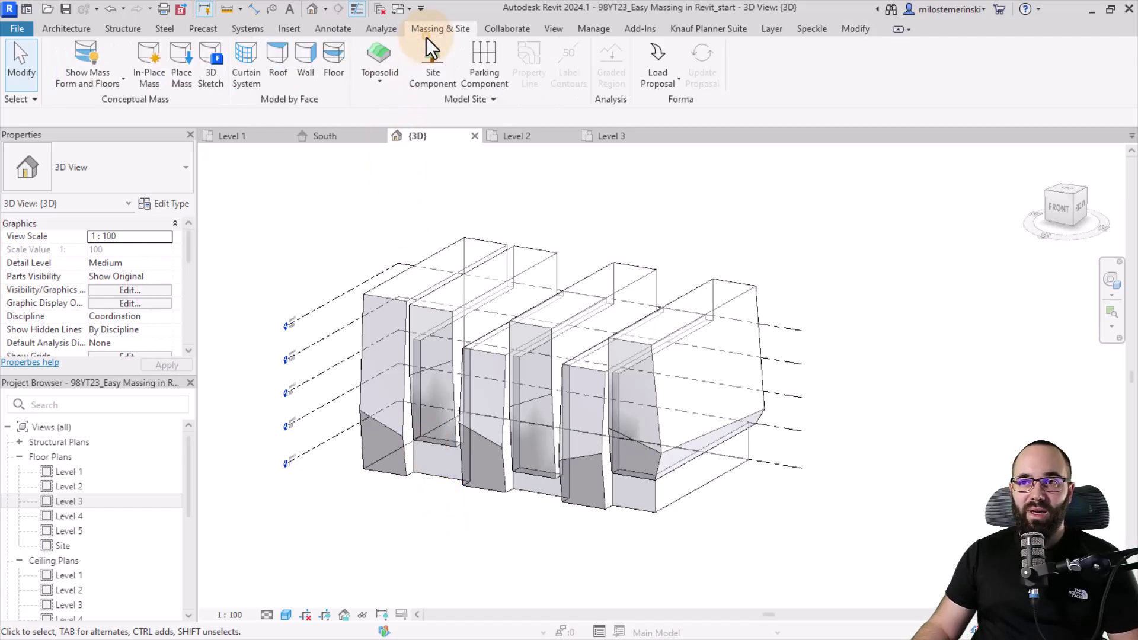